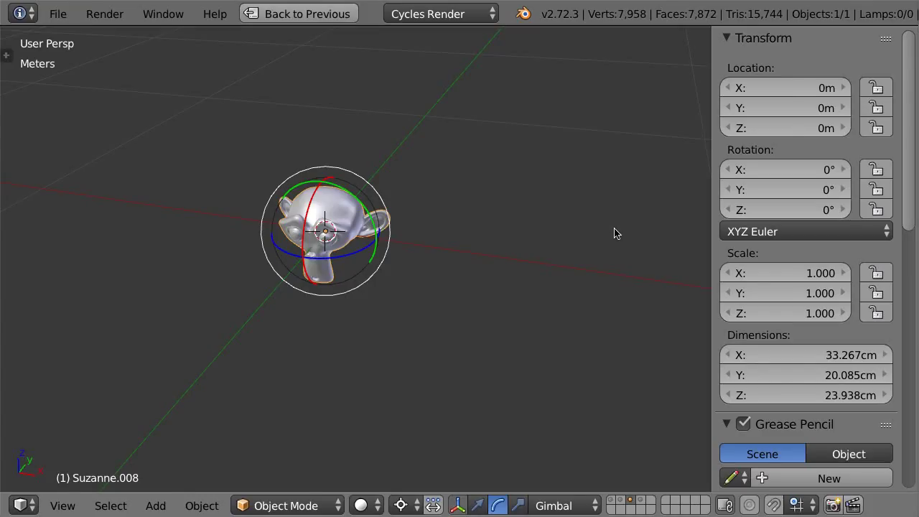
Glance at the quaternion formula image, then select Suzanne.008 and check its rotation mode list
key("shift+F10")
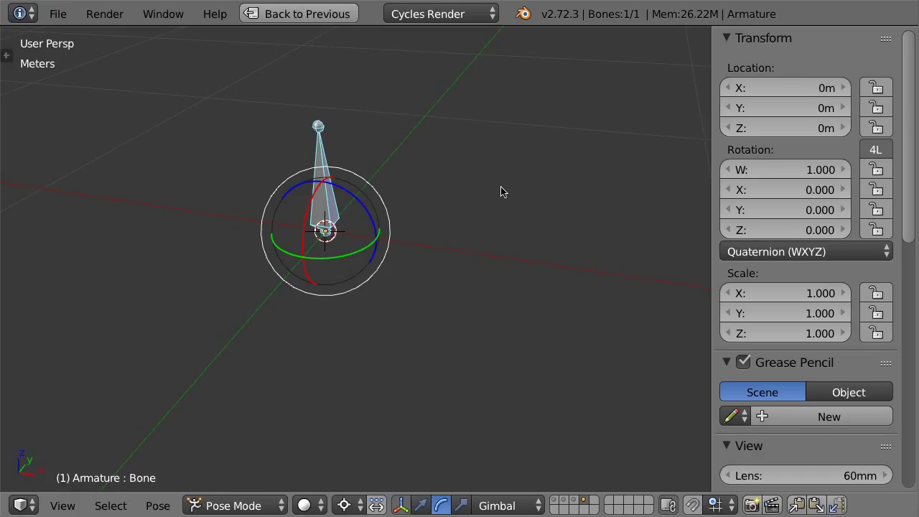
key("2")
right_click(309, 228)
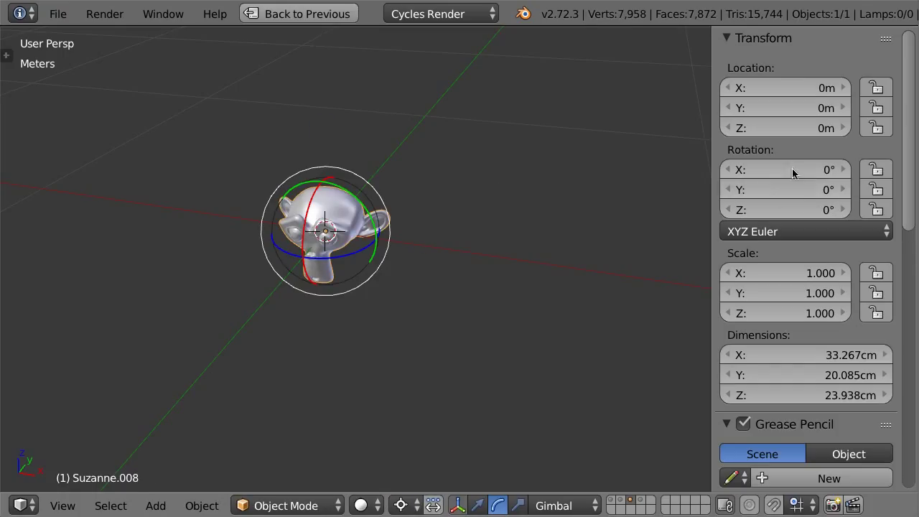
left_click(756, 233)
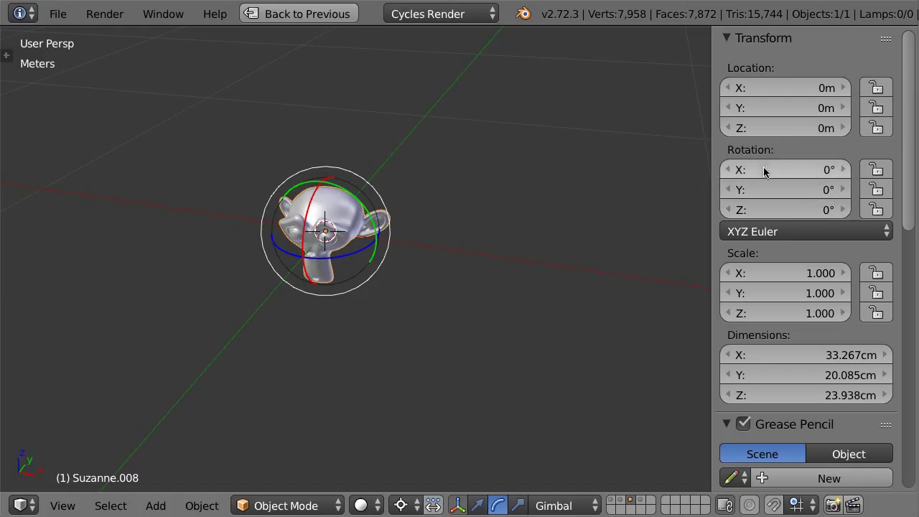
left_click(803, 237)
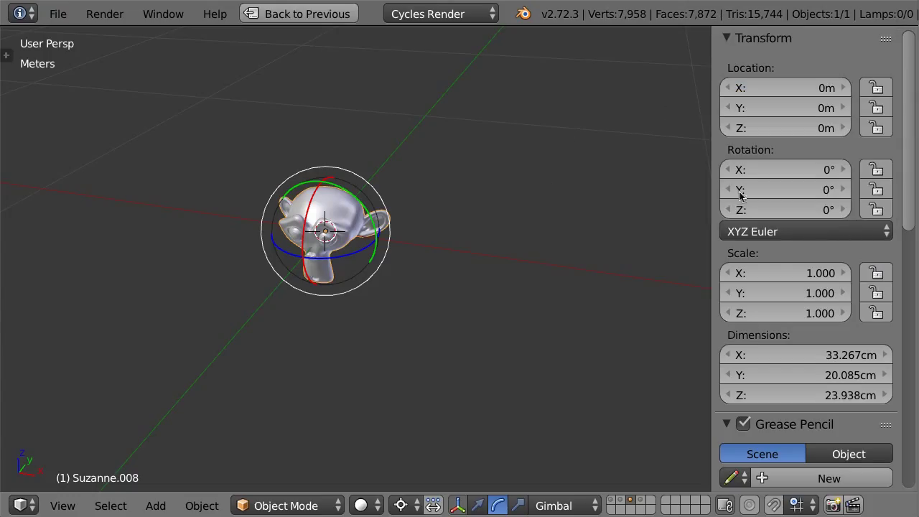
Set Suzanne.008's X, Y and Z rotation to 45° each and hide the rotation gizmo
left_click(827, 168)
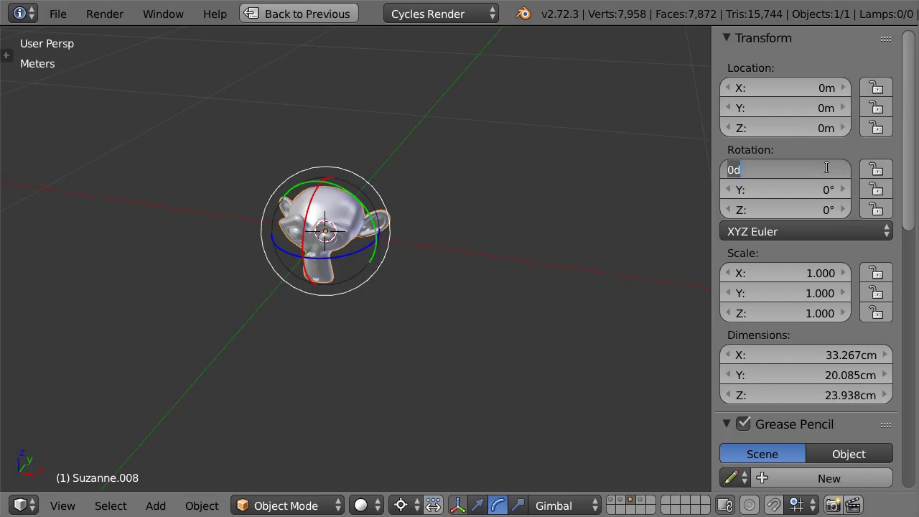
type("45")
key("Tab")
type("45")
key("Tab")
type("45")
key("Return")
key("ctrl+space")
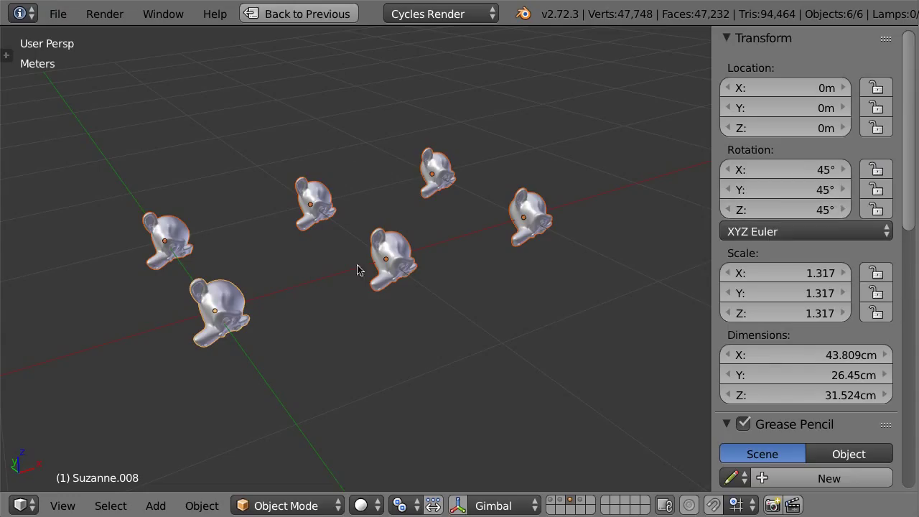
Inspect the monkeys using YXZ, ZXY, ZYX and YZX Euler orders, then view the rotation mode list
left_click(396, 251, "shift")
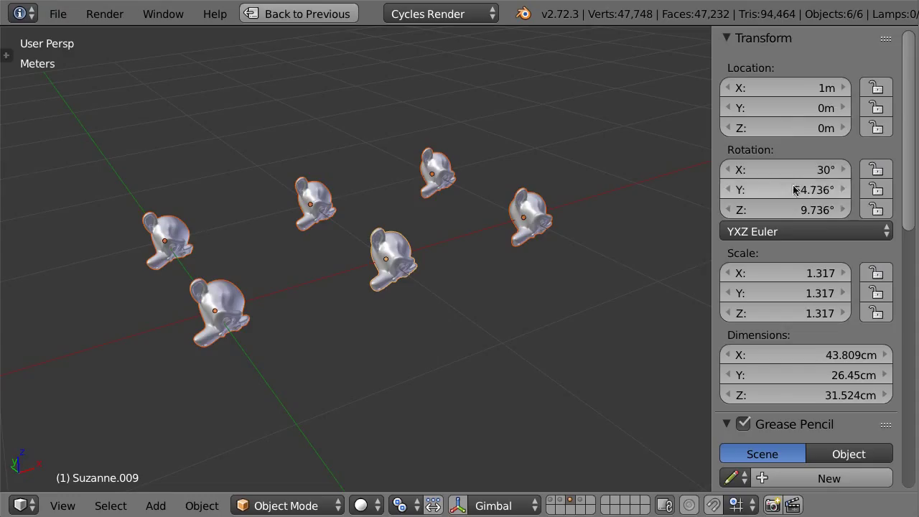
left_click(548, 218, "shift")
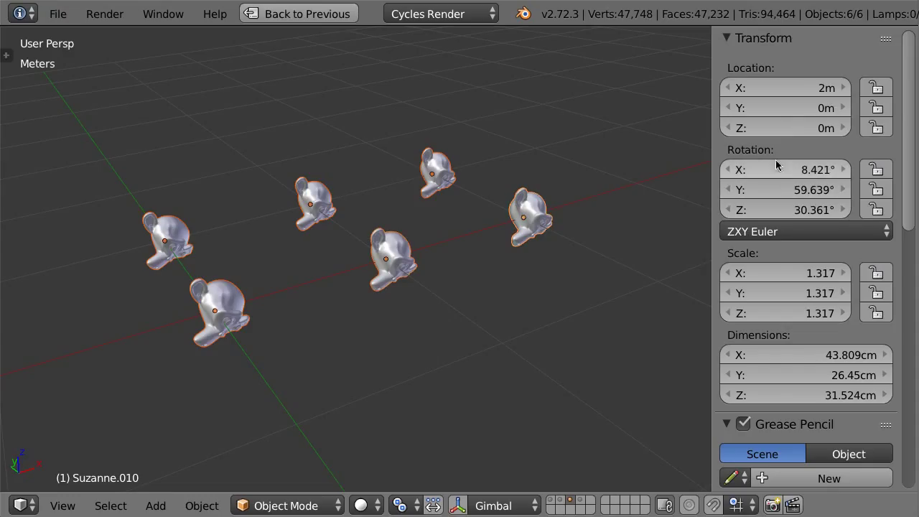
left_click(431, 168, "shift")
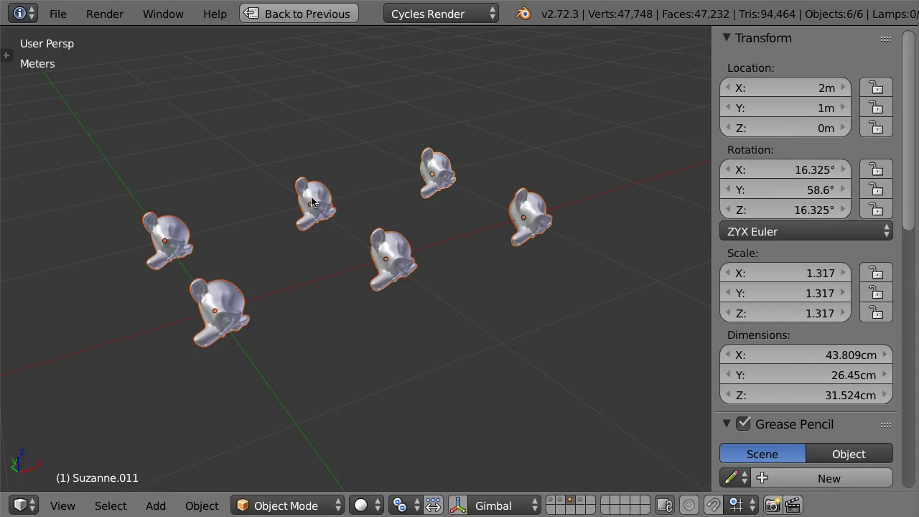
left_click(311, 201, "shift")
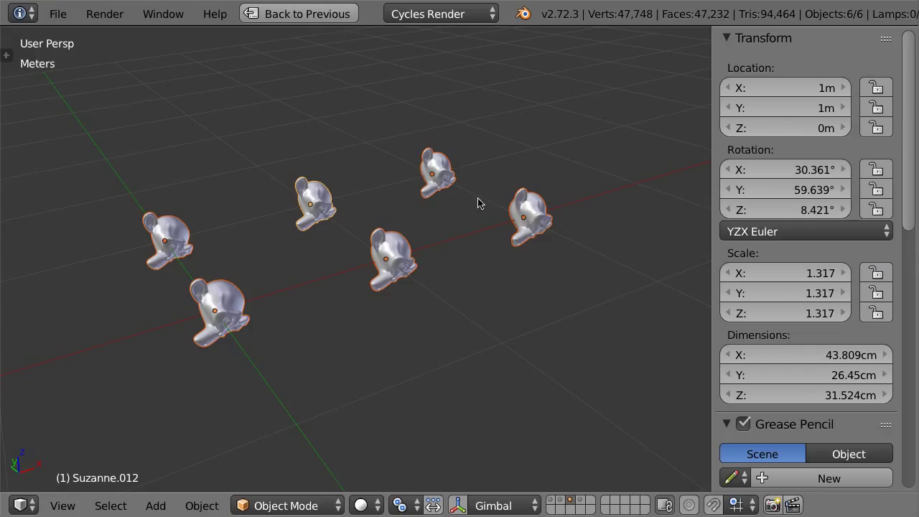
left_click(754, 232)
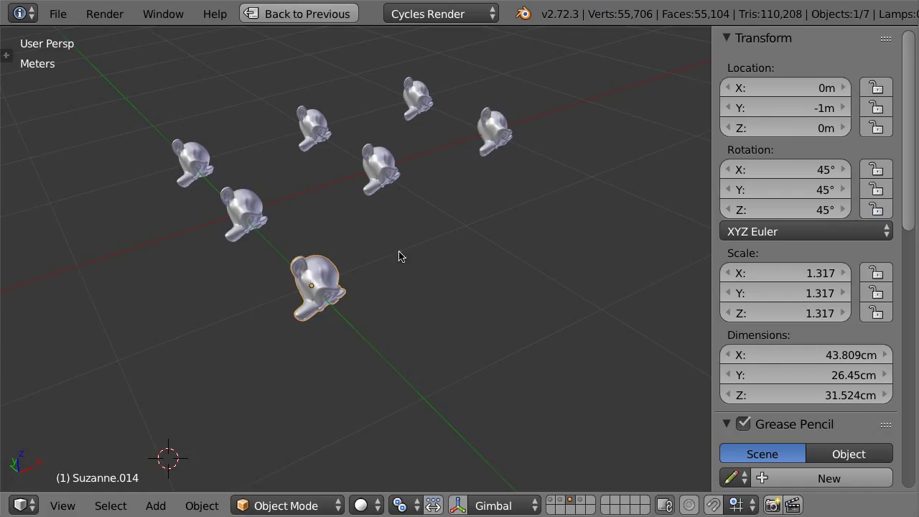
Switch the front monkey's rotation mode to Axis Angle
left_click(846, 237)
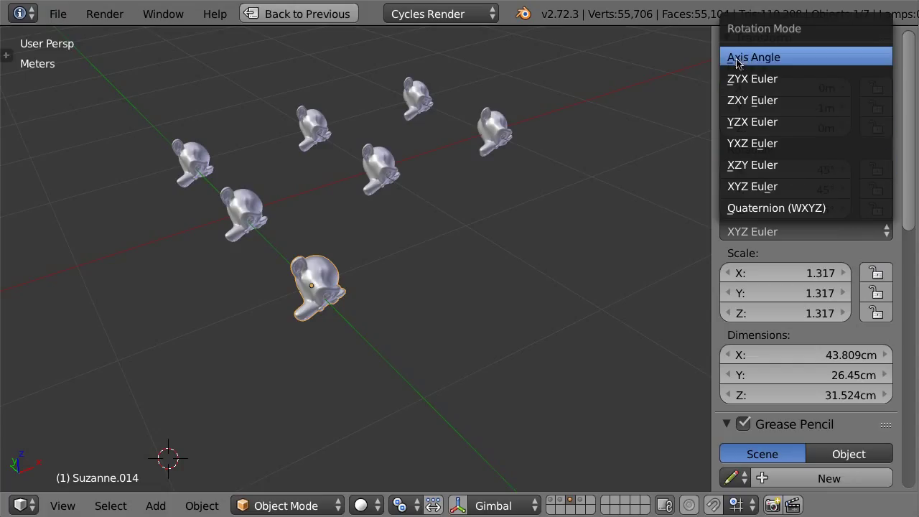
left_click(773, 58)
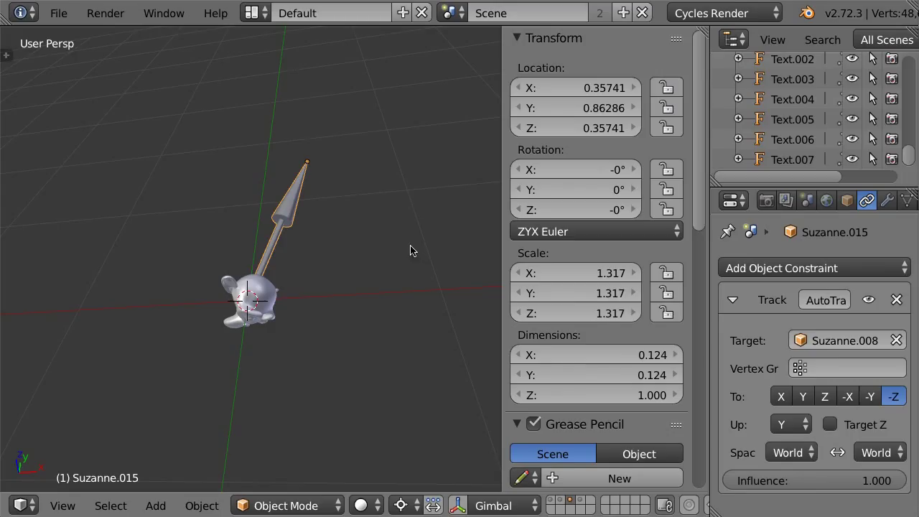
Select the monkey head, orbit around it, and set its rotation mode to Quaternion (WXYZ)
right_click(264, 306)
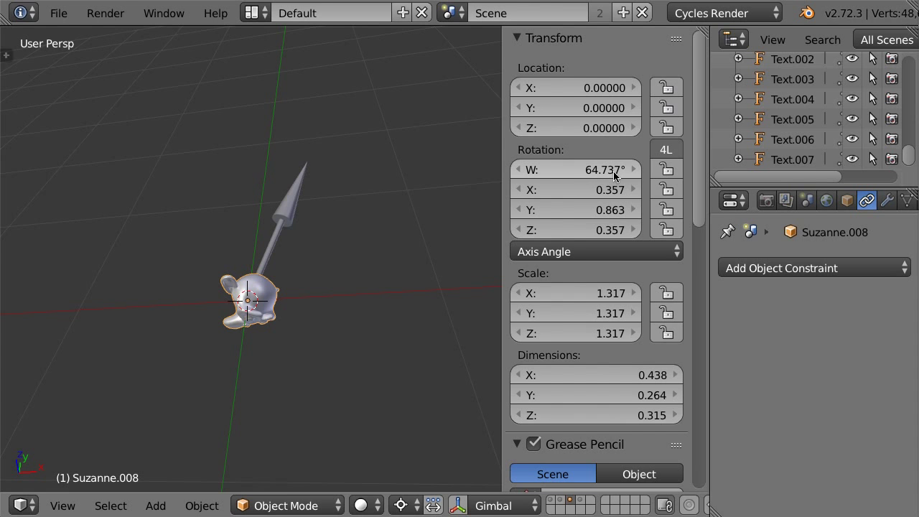
mouse_move(324, 297)
middle_mouse_down()
mouse_move(272, 194)
mouse_move(303, 245)
mouse_move(254, 220)
mouse_move(289, 314)
mouse_move(348, 300)
mouse_move(385, 313)
middle_mouse_up()
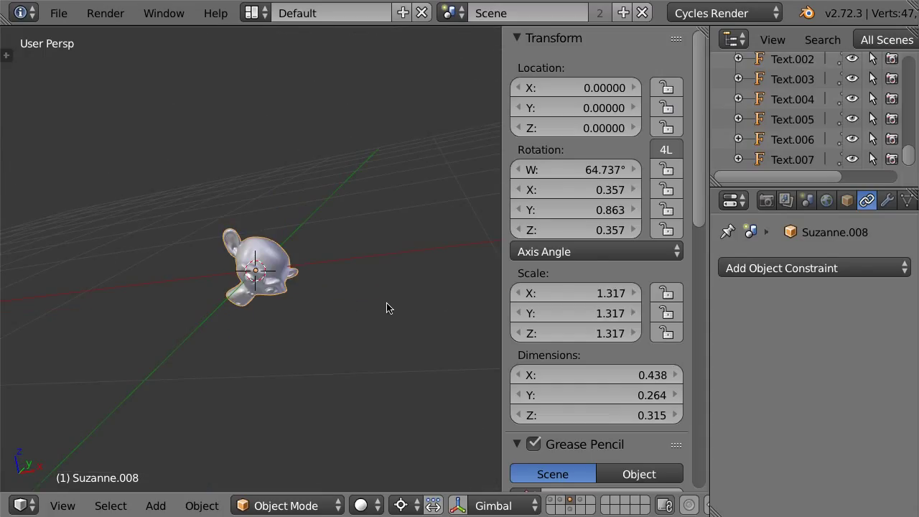
left_click(596, 252)
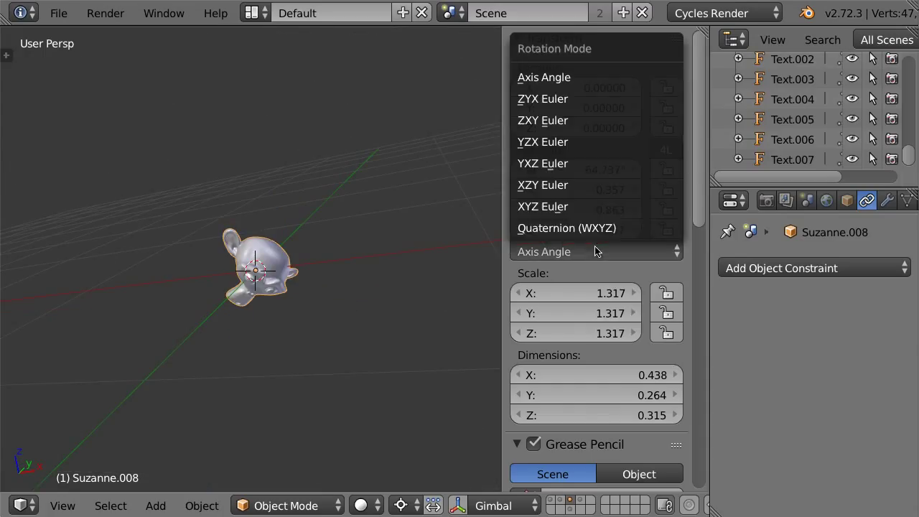
left_click(593, 234)
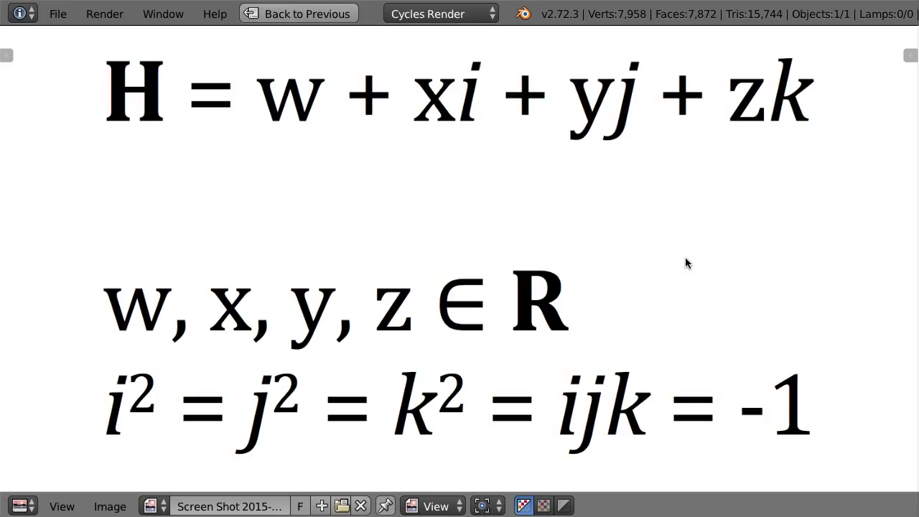
Close the full-screen formula image to return to the eight labelled monkeys
key("Escape")
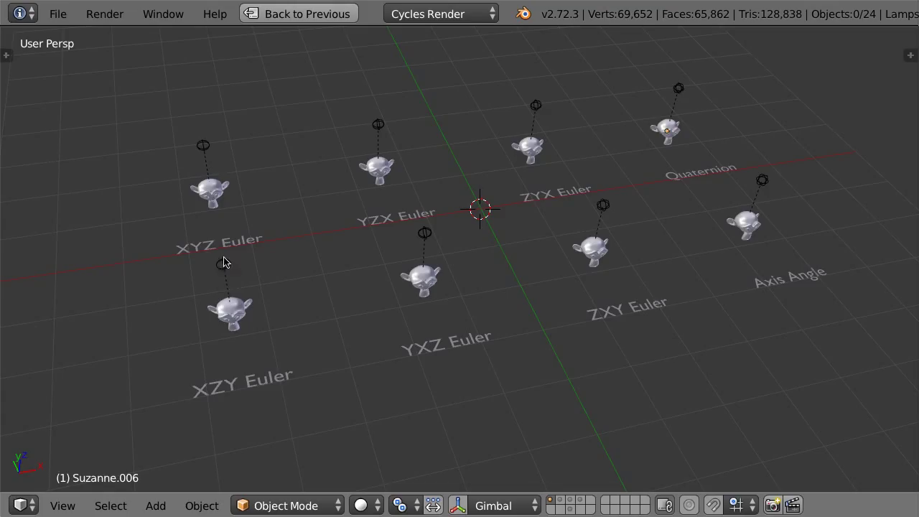
Select all eight monkeys sharing the mesh and key their rotation at frame 1
right_click(226, 270)
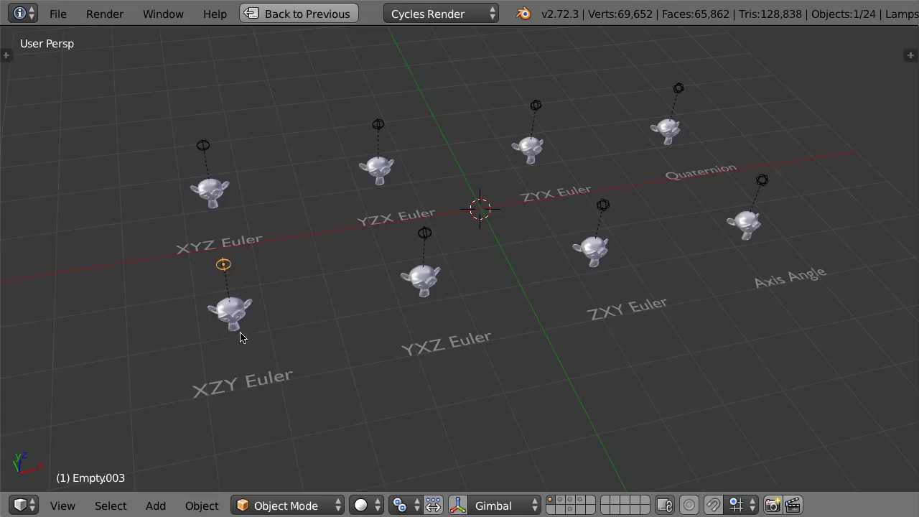
right_click(233, 311)
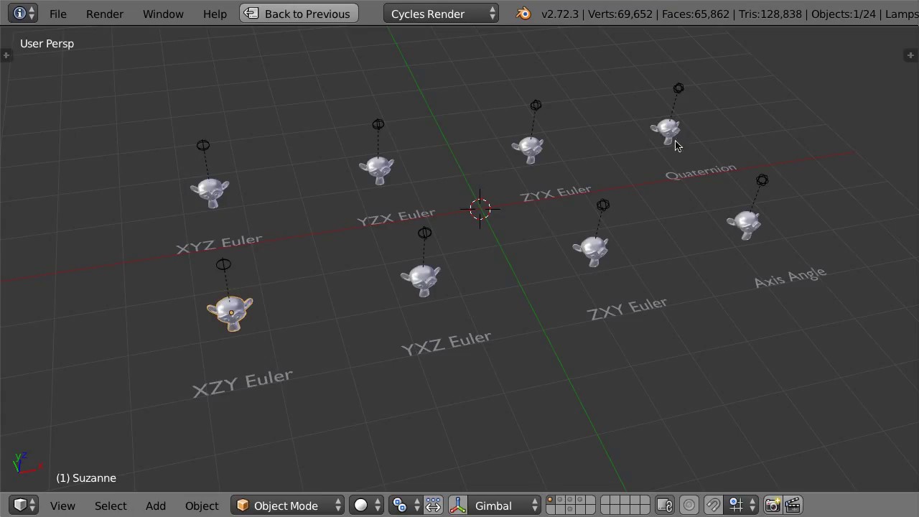
key("shift+l")
left_click(311, 306)
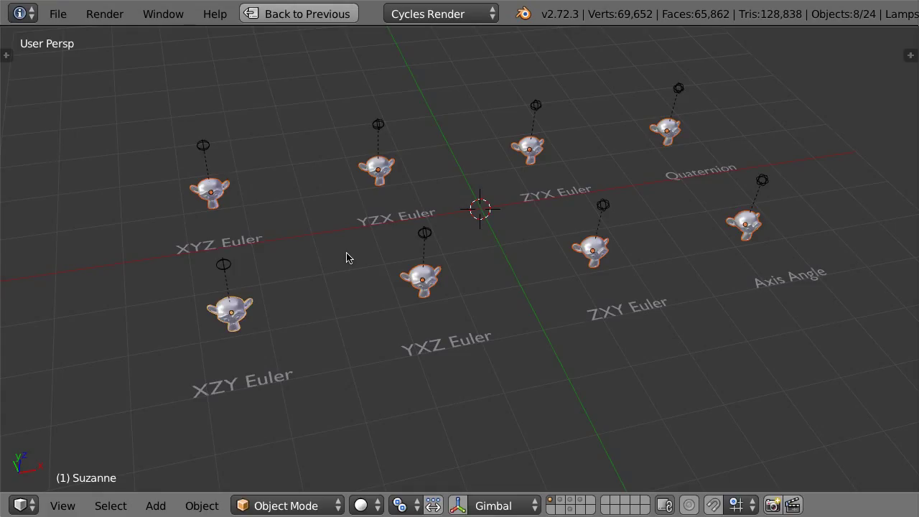
key("i")
key("r")
Rotate the monkeys 90° about X, keying rotation and scale at frames 21 and 31
key("Up")
key("Up")
key("r")
key("x")
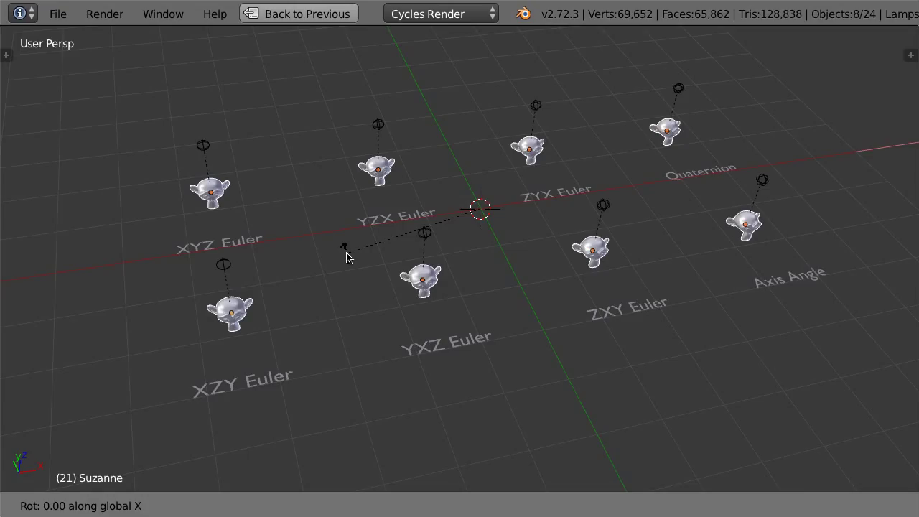
type("90")
key("Return")
key("i")
left_click(346, 257)
key("Up")
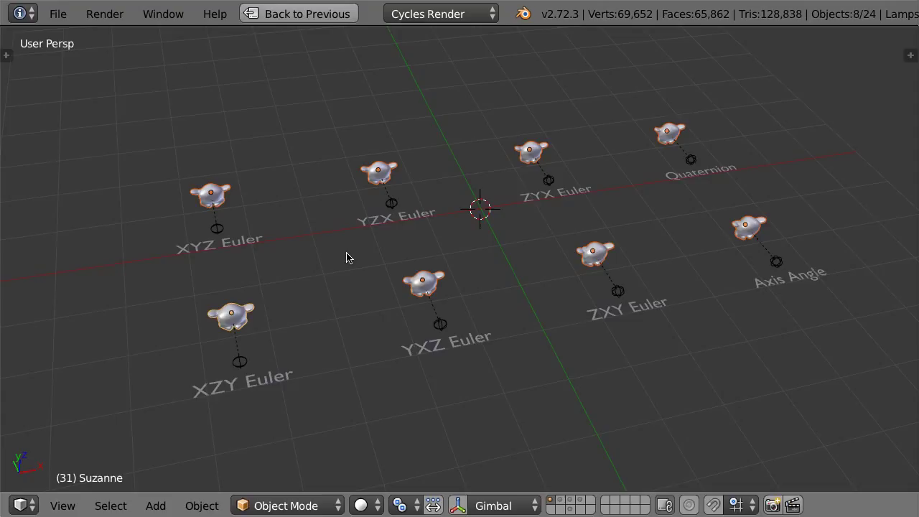
key("i")
left_click(346, 257)
Turn the monkeys 90° about Y, keying rotation and scale at frames 51 and 61
key("Up")
key("Up")
type("r")
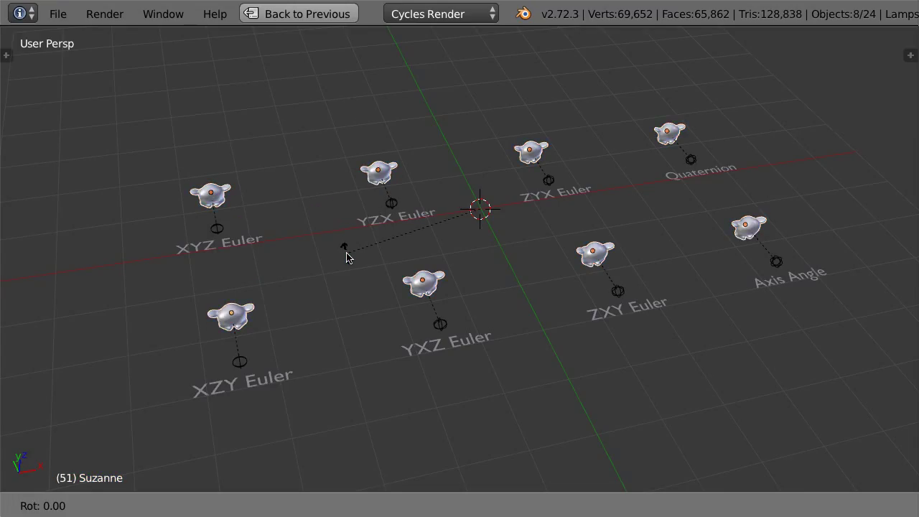
type("y90")
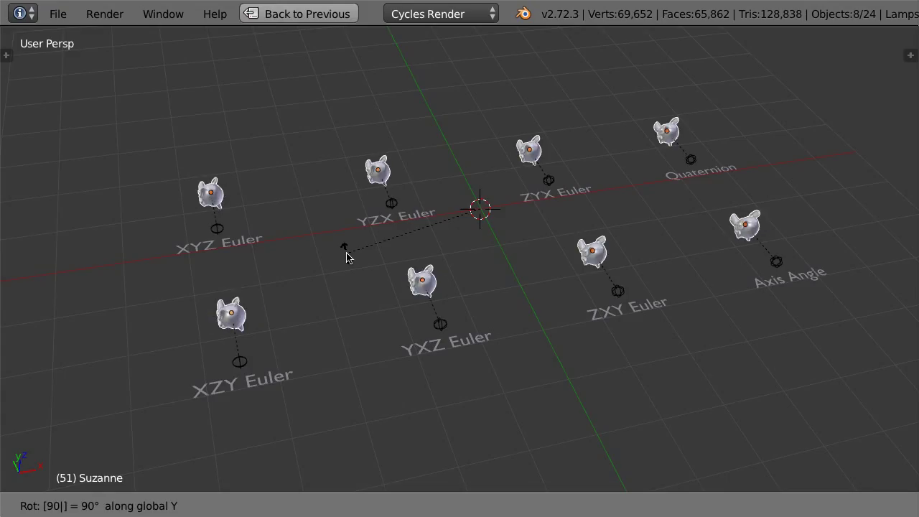
key("Return")
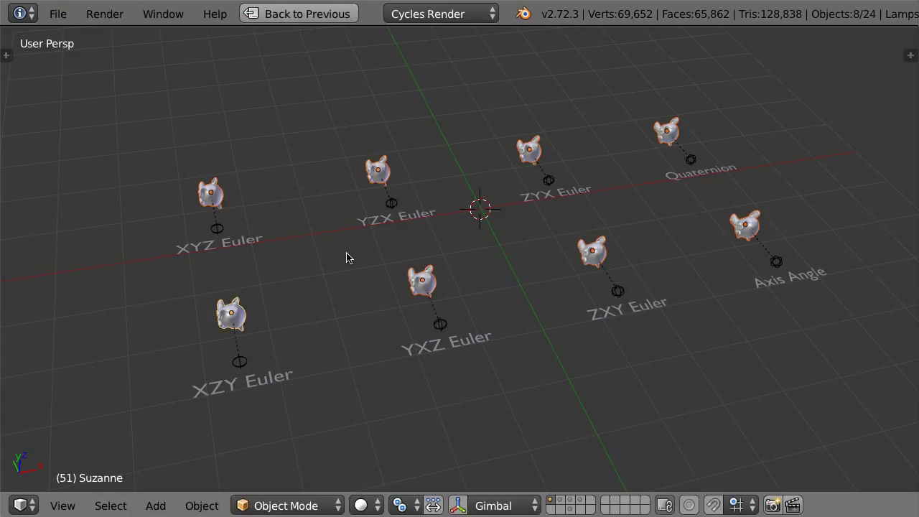
key("i")
left_click(347, 258)
key("Up")
key("i")
left_click(347, 258)
Turn the monkeys 90° about Z, keying rotation and scale at frames 81 and 91
key("Up")
key("Up")
key("r")
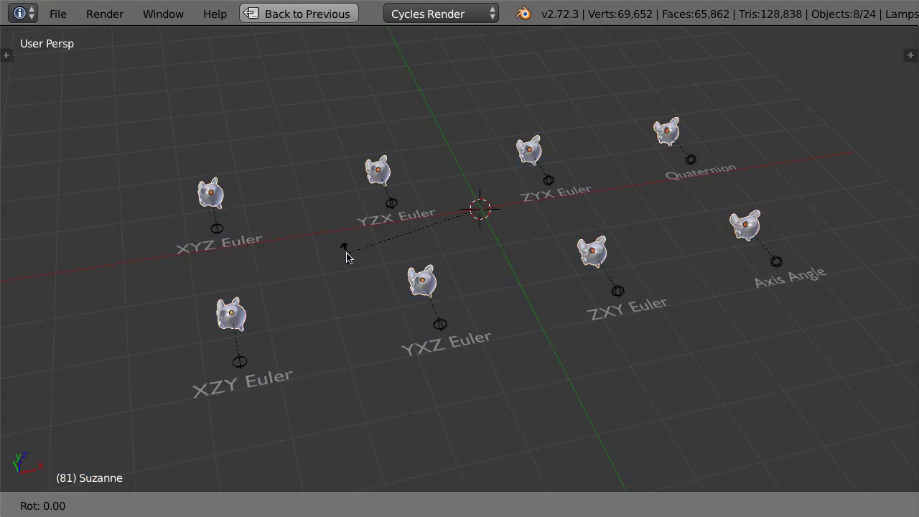
type("z90")
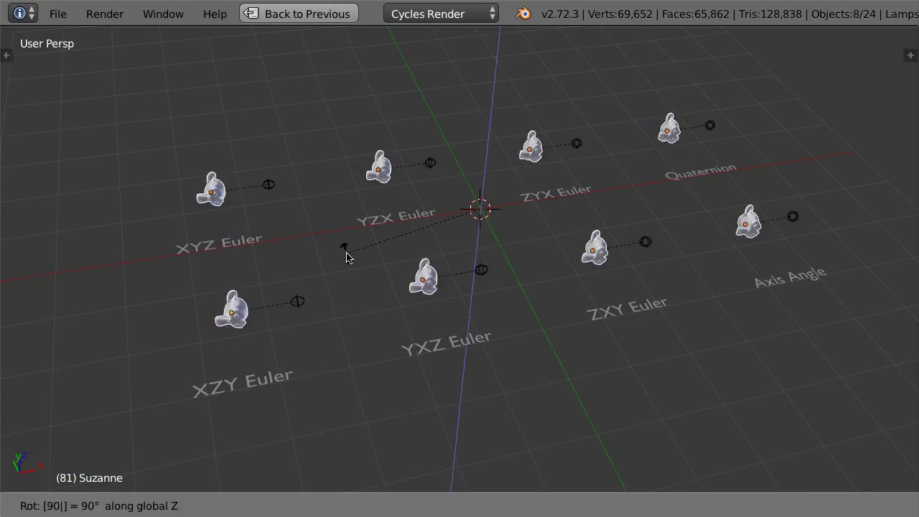
key("Return")
key("i")
left_click(346, 258)
key("Up")
key("i")
left_click(346, 257)
Clear the monkeys' rotation back to upright and key it at frame 111
key("Up")
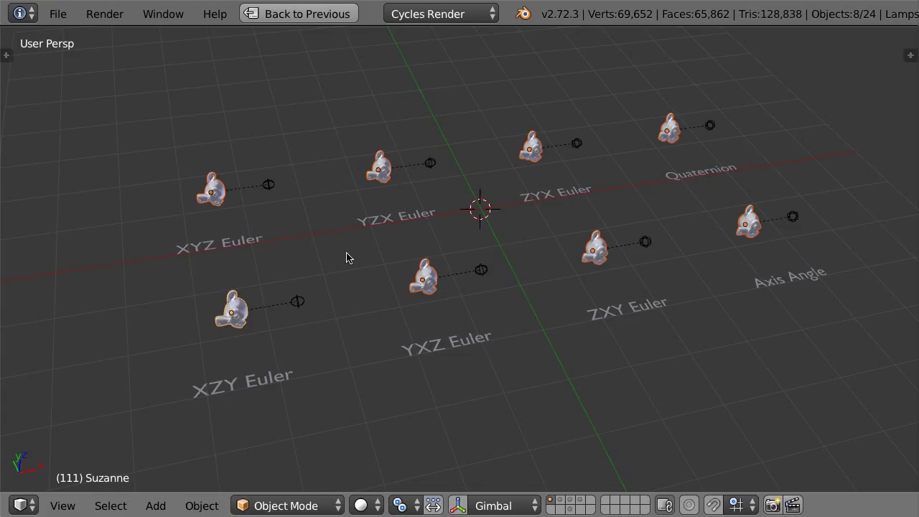
key("alt+r")
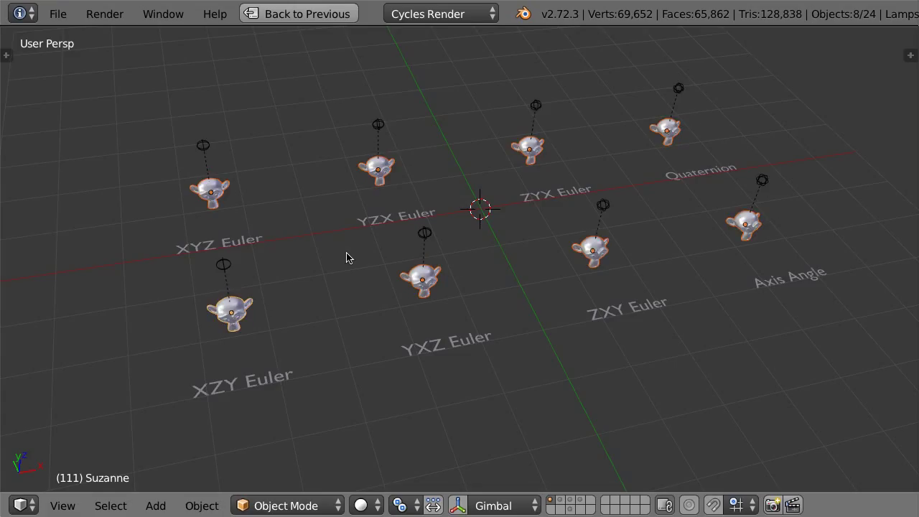
key("i")
left_click(346, 258)
Play and stop the rotation animation, then select all empties with Select Grouped by Type
key("alt+a")
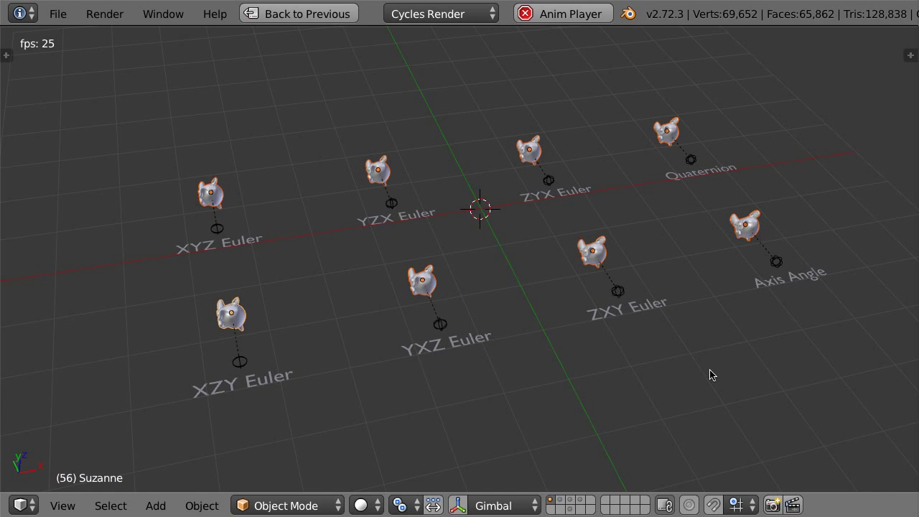
key("Escape")
right_click(223, 265)
key("shift+g")
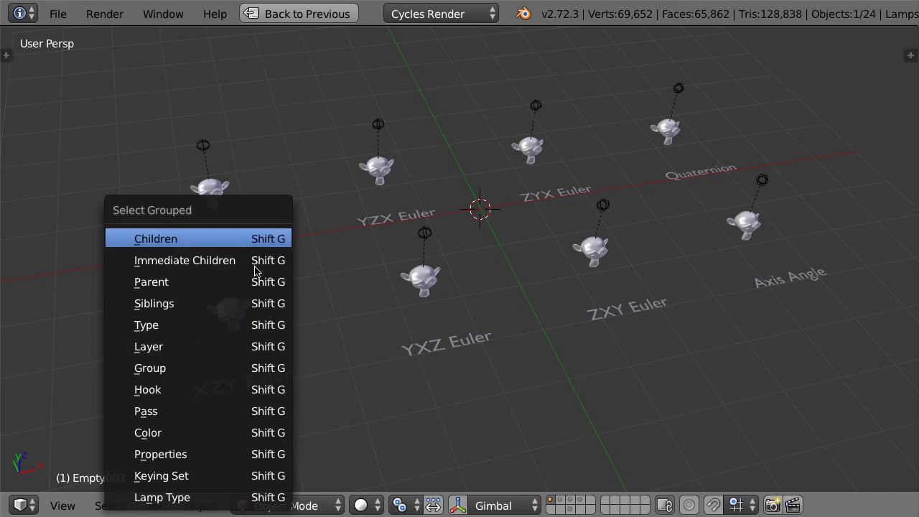
left_click(256, 262)
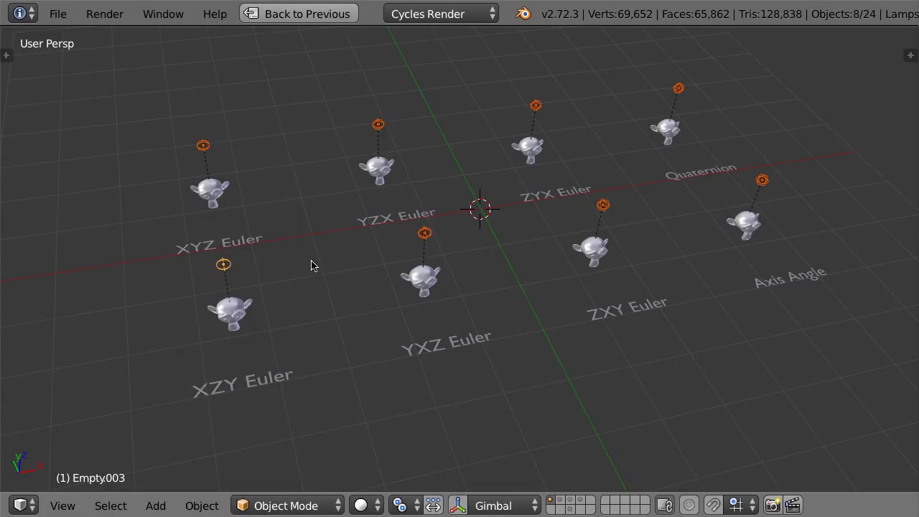
key("t")
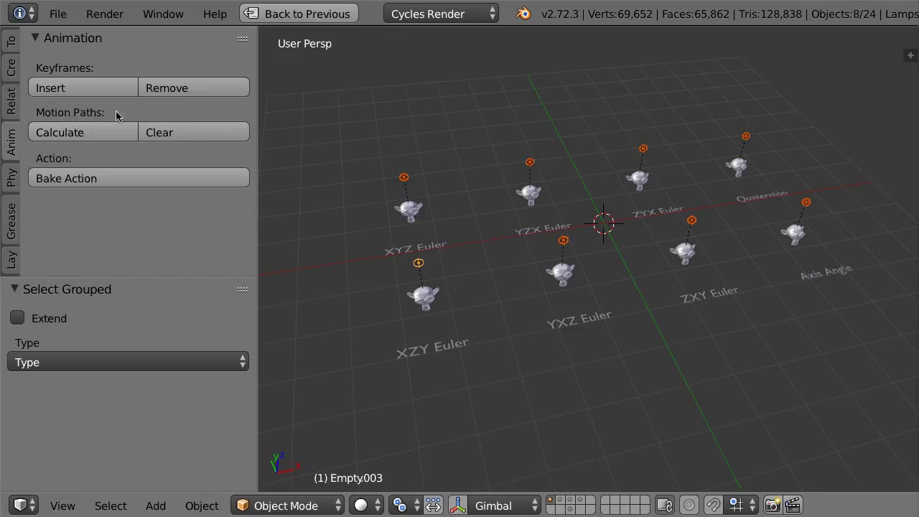
Calculate the empties' motion paths over frames 1 to 231 and play the animation
left_click(83, 135)
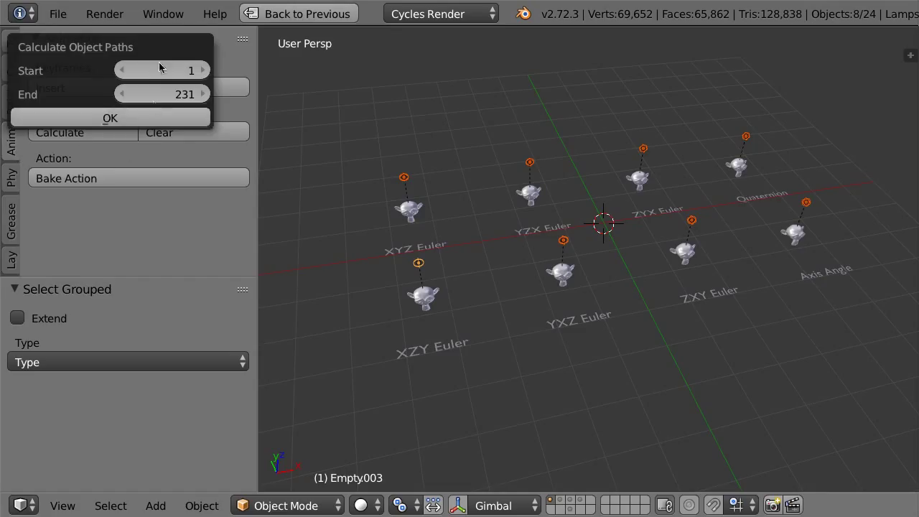
left_click(125, 121)
key("t")
key("alt+a")
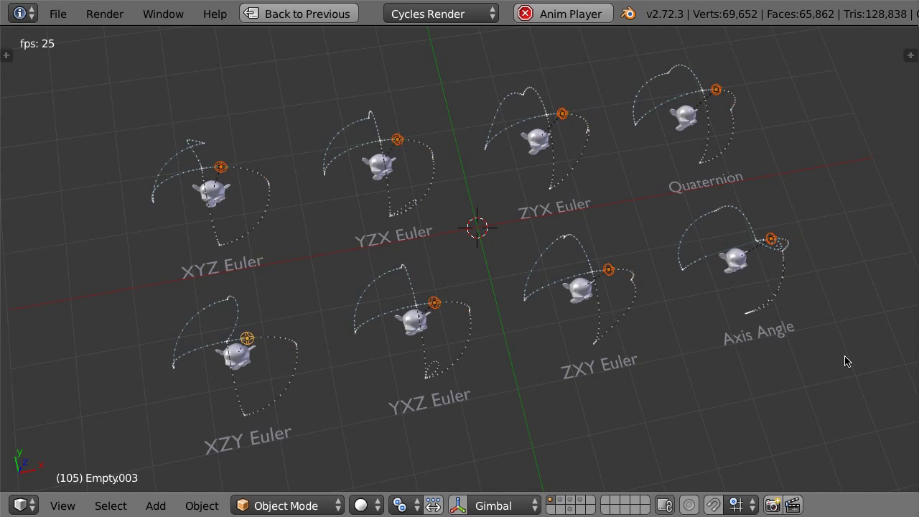
Stop and replay the animation twice to compare the empties' motion paths
key("Escape")
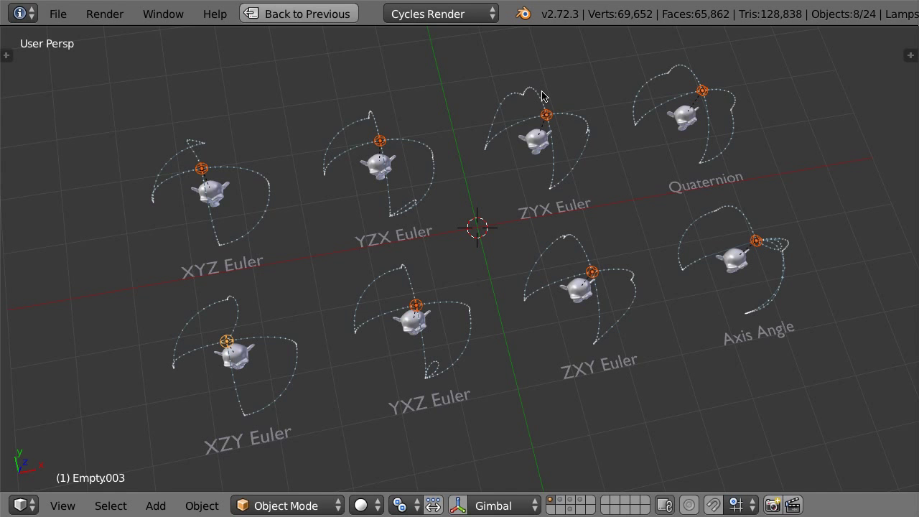
key("alt+a")
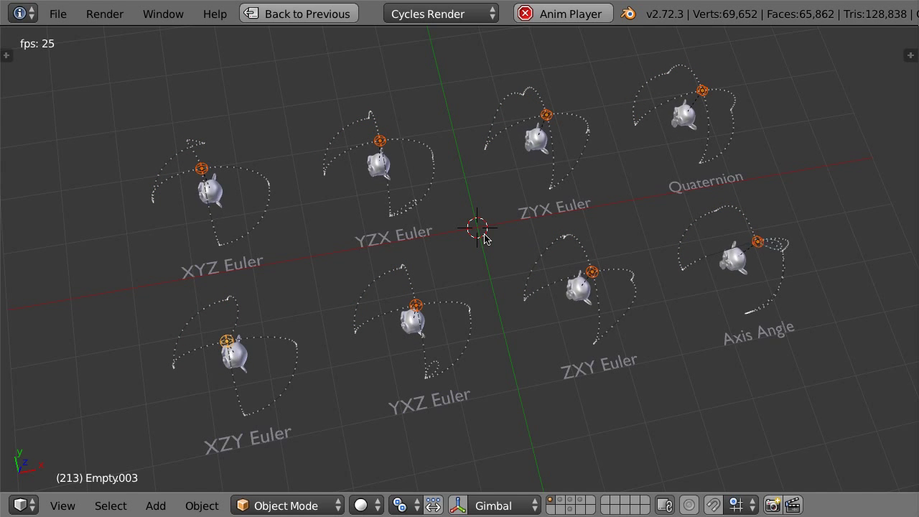
key("Escape")
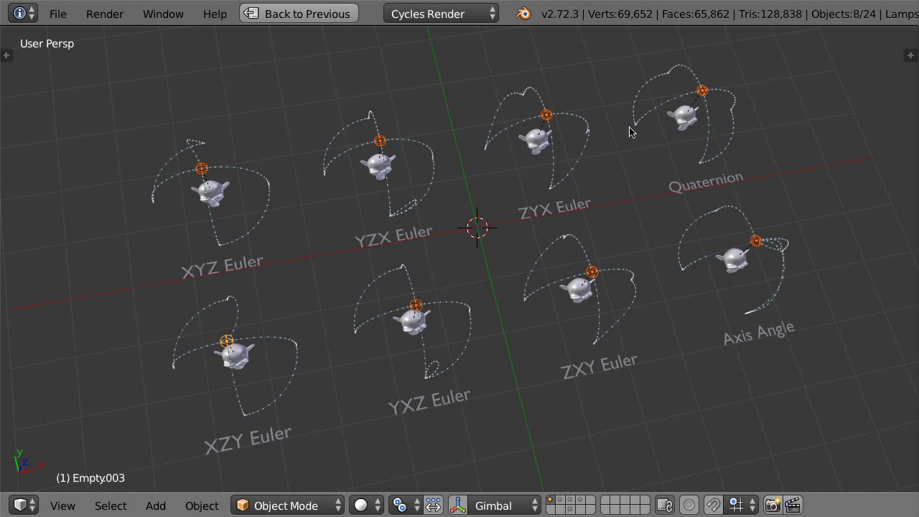
key("alt+a")
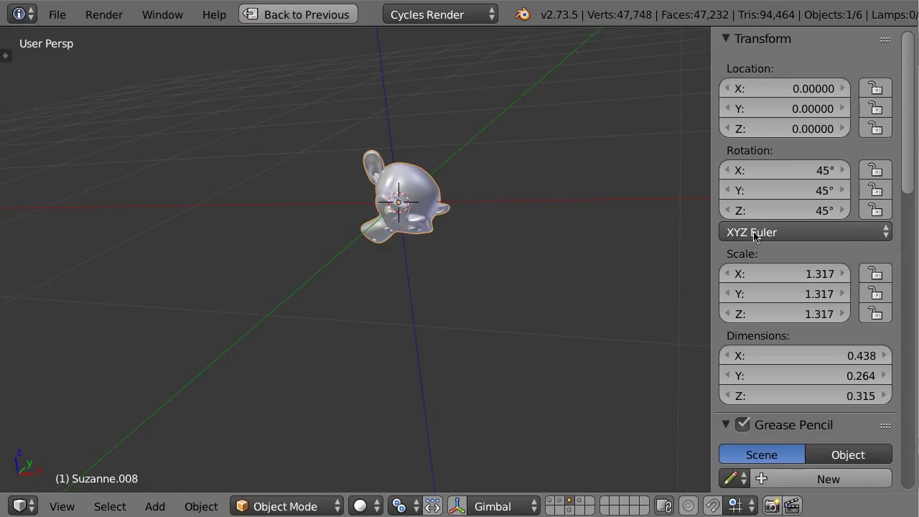
Set the monkey's rotation mode to Axis Angle and place a duplicate at X 1
left_click(789, 237)
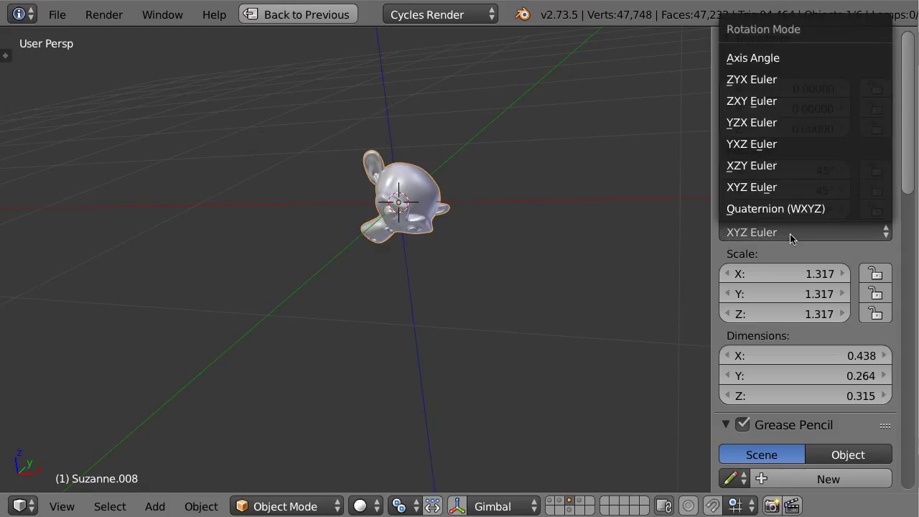
key("a")
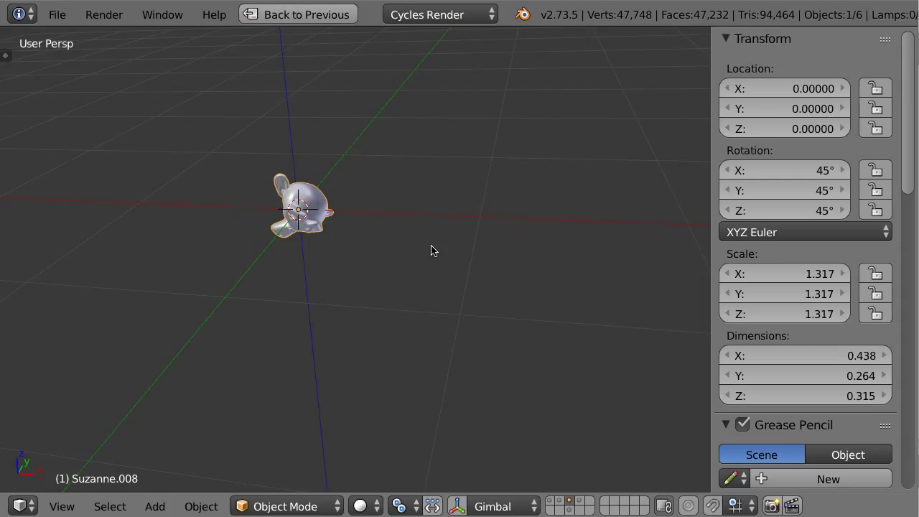
key("shift+d")
key("x")
key("1")
key("Return")
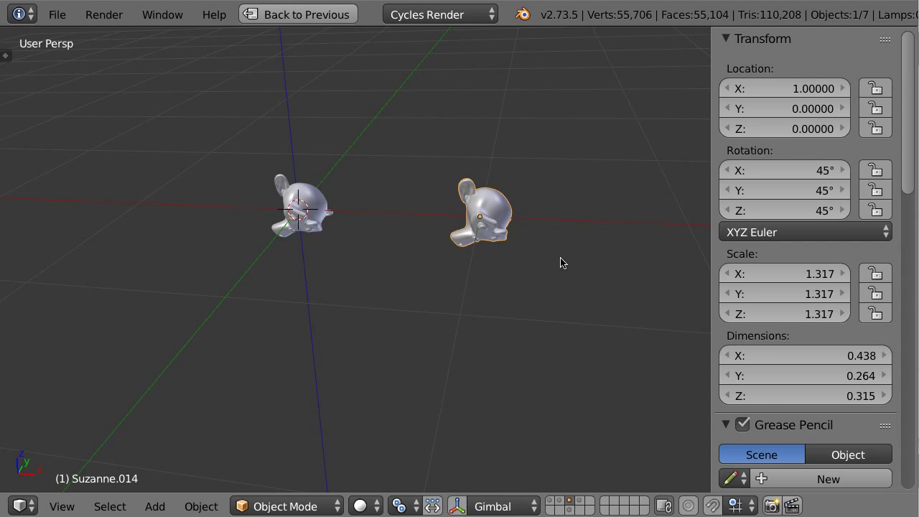
Trackball-rotate the copy freely and compare its rotation with the original monkey
key("r")
key("r")
left_click(506, 233)
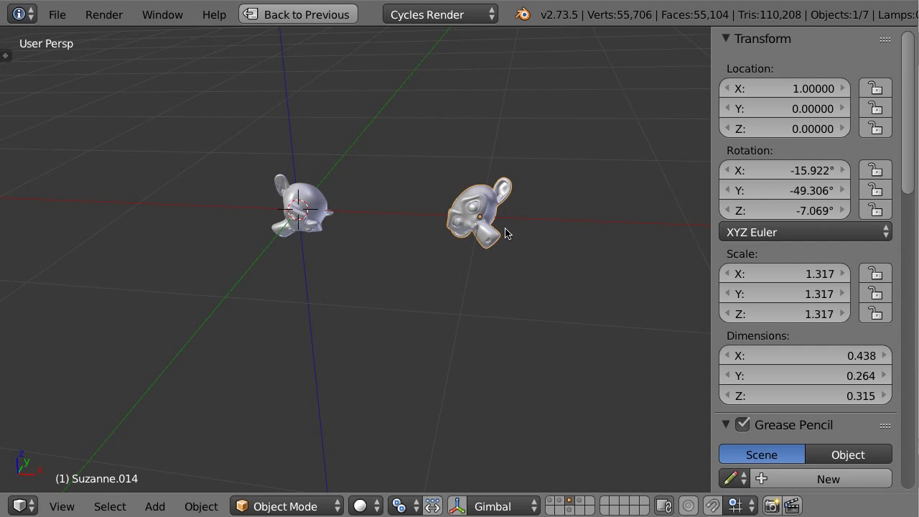
right_click(307, 205)
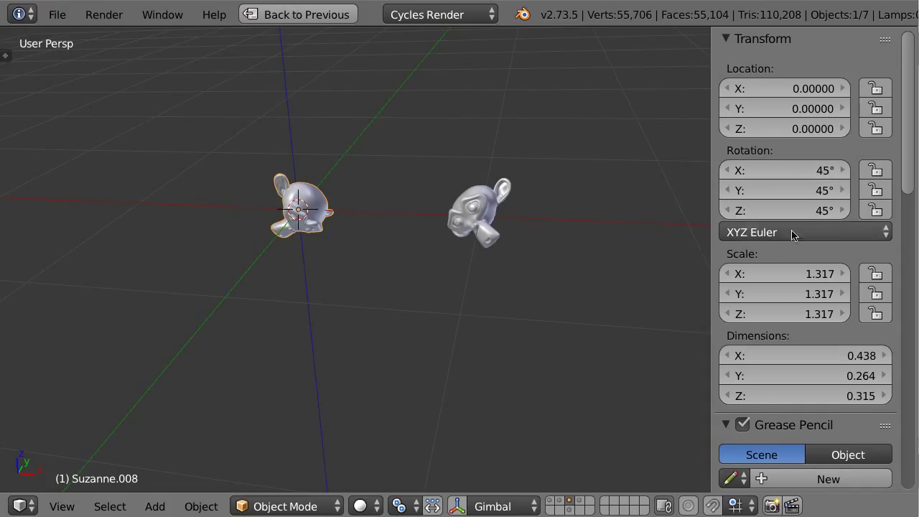
right_click(489, 190)
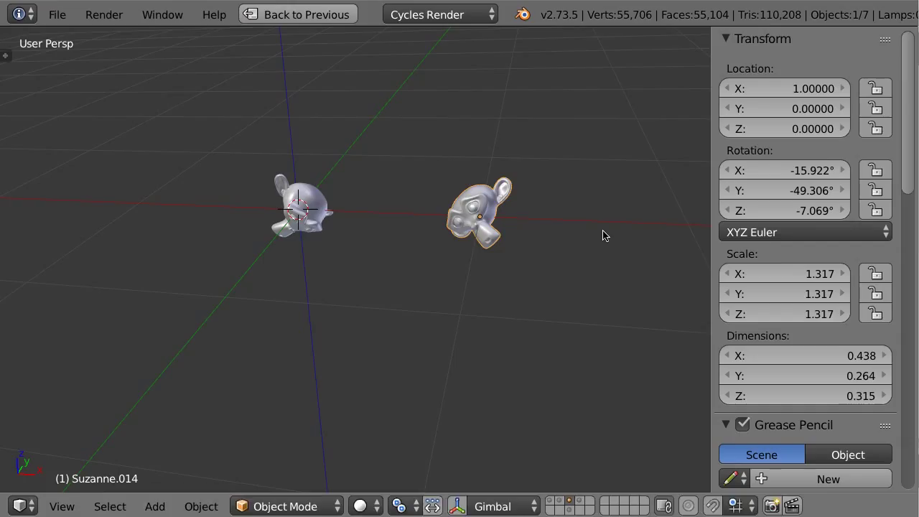
Turn the copy 45° about the global X, Y and Z axes in turn
key("r")
key("x")
key("4")
key("5")
key("Return")
key("r")
key("y")
key("4")
key("5")
key("Return")
type("rz45")
key("Return")
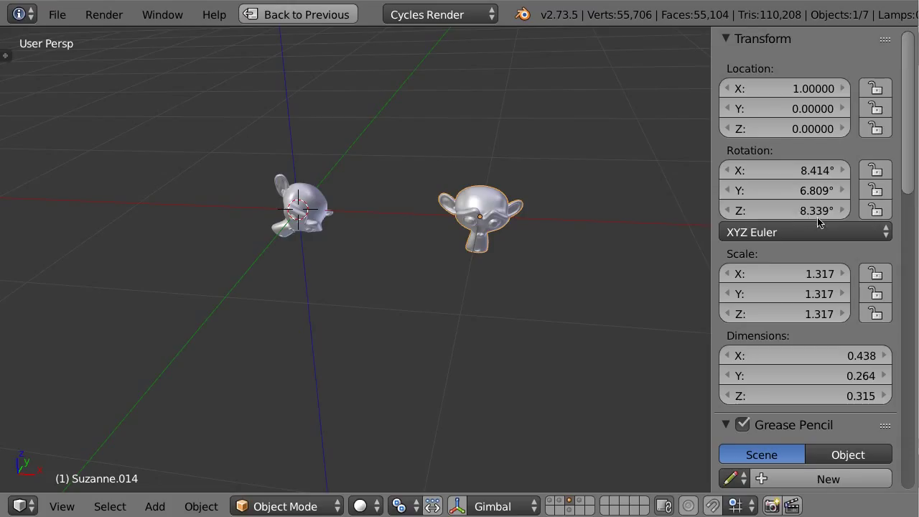
Delete the rotated copy and select the original Suzanne
key("x")
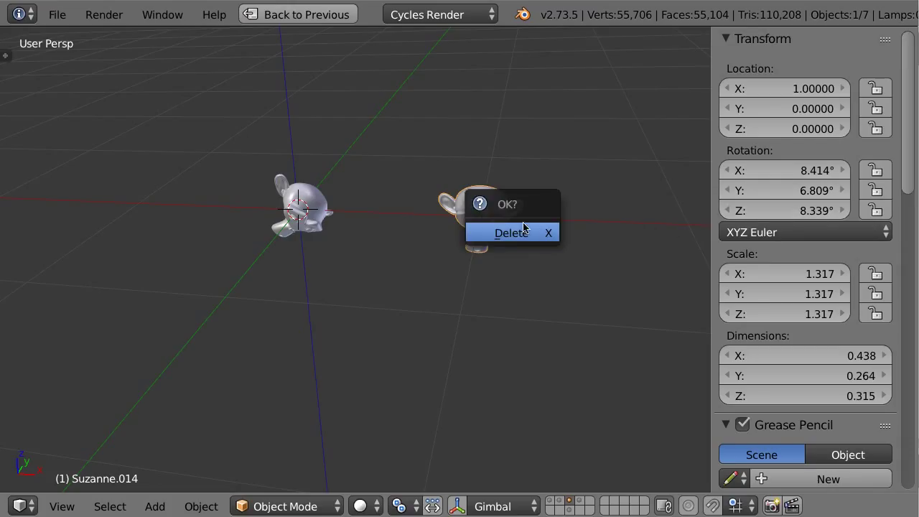
left_click(504, 237)
right_click(310, 209)
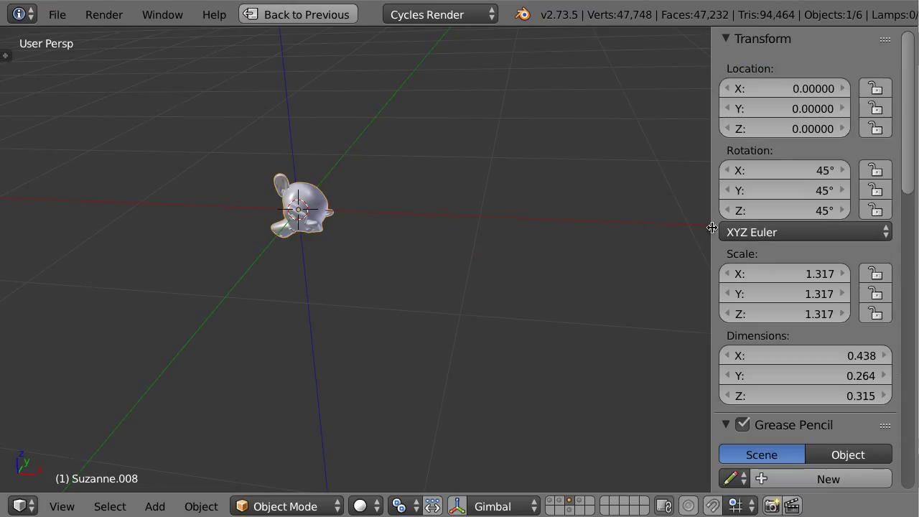
Show Suzanne's rotation as quaternion (0.845, 0.191, 0.462, 0.191), then switch back to XYZ Euler
left_click(768, 232)
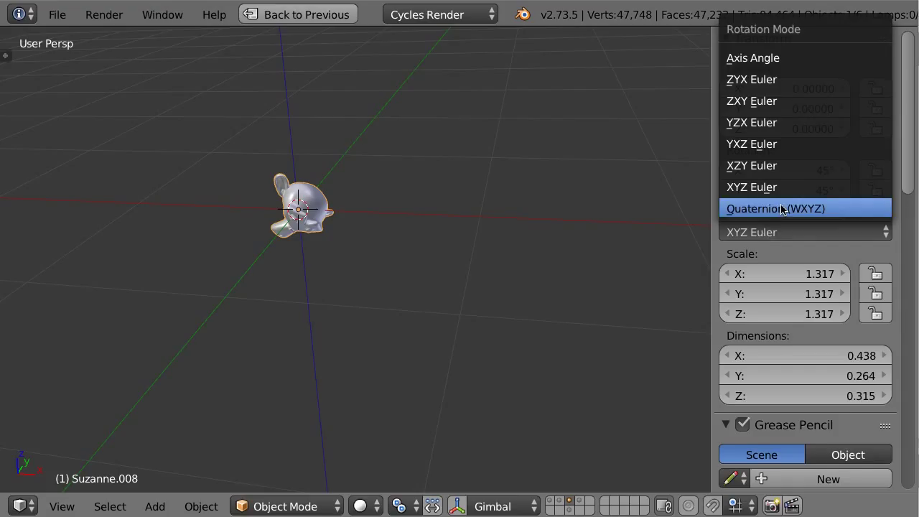
left_click(782, 209)
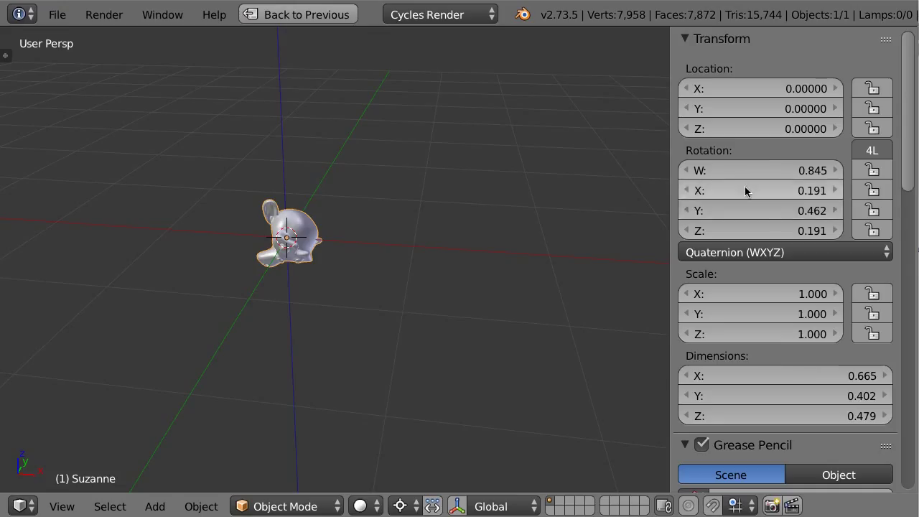
left_click(755, 254)
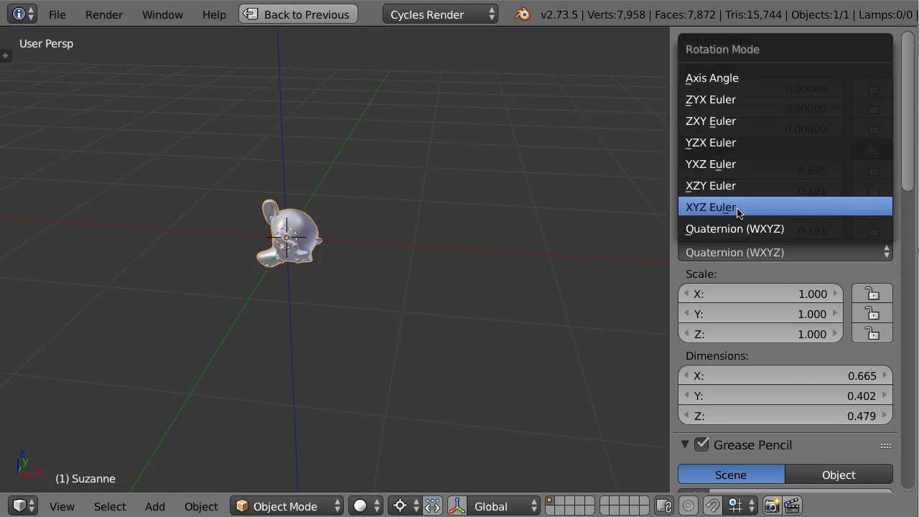
left_click(738, 208)
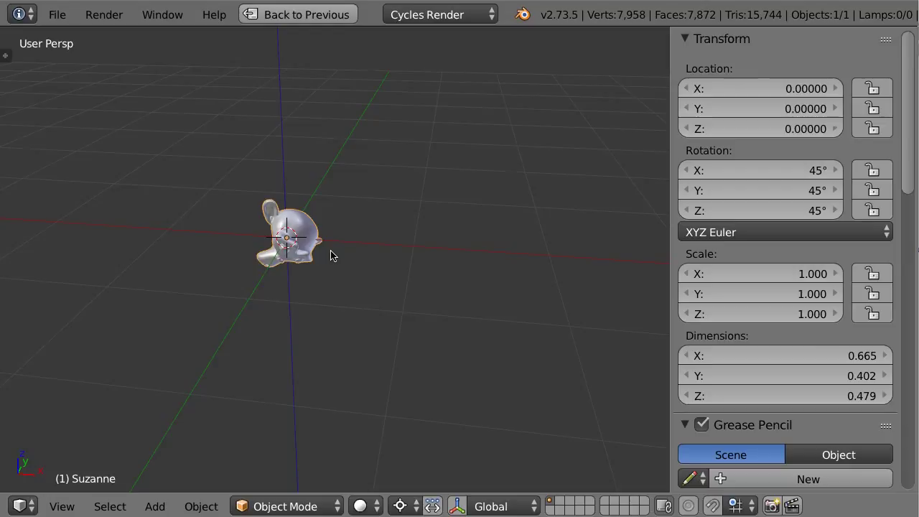
Duplicate Suzanne to X 1 and show the copy's rotation as a quaternion
key("shift+d")
key("x")
key("1")
key("Return")
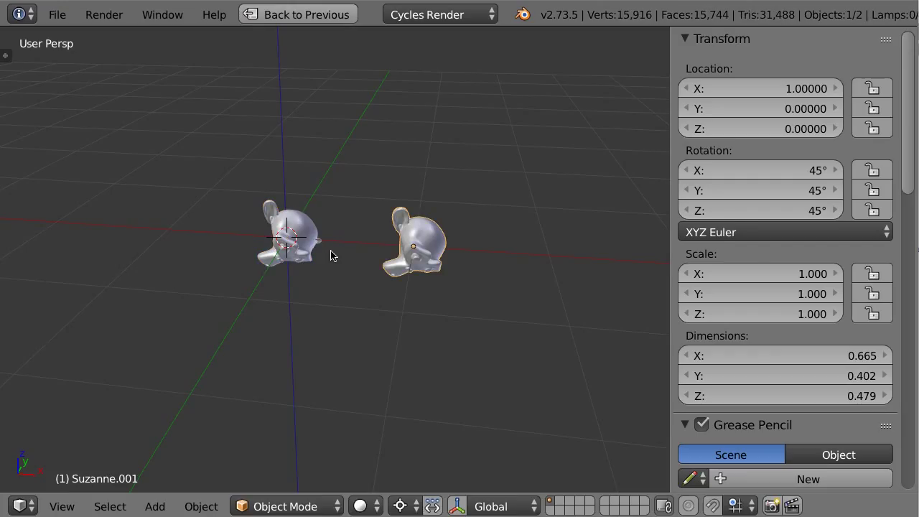
left_click(760, 238)
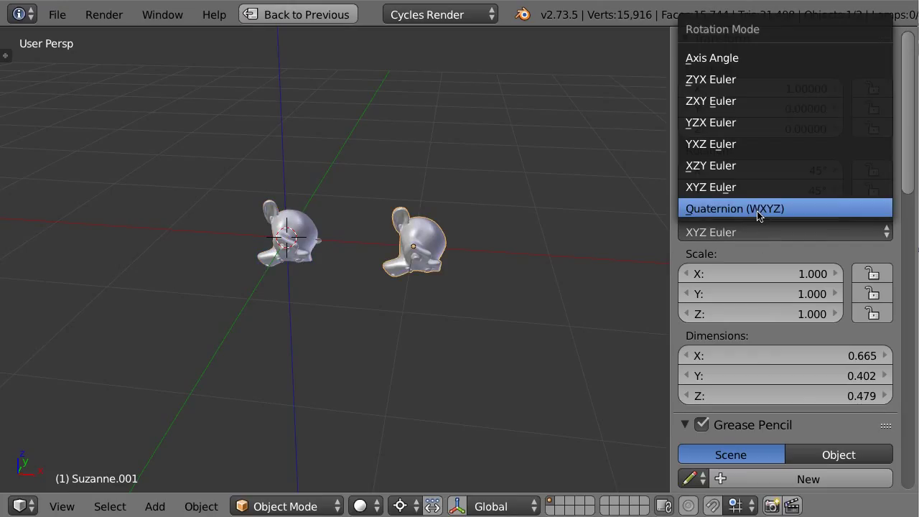
left_click(759, 209)
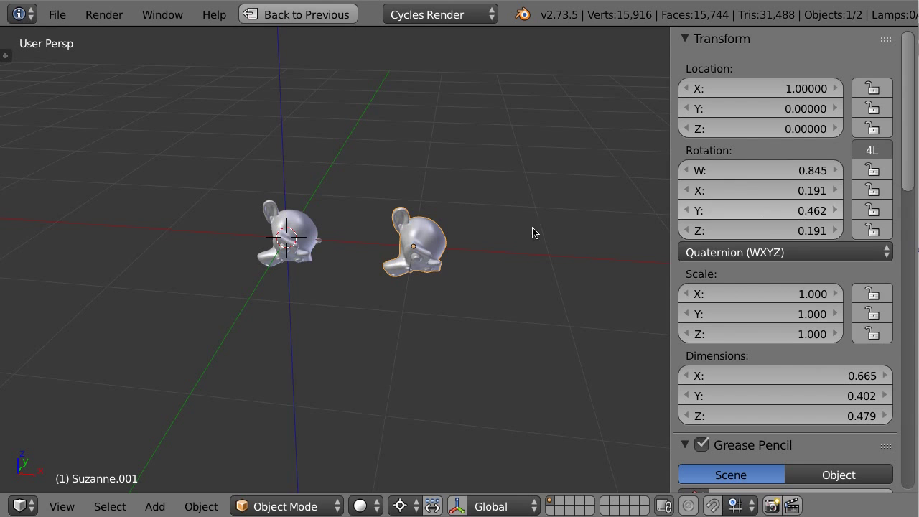
Freely rotate the original monkey to quaternion 0.905, -0.281, -0.288, -0.139 and compare it with the copy
key("ctrl+z")
middle_click_drag(437, 280, 381, 273)
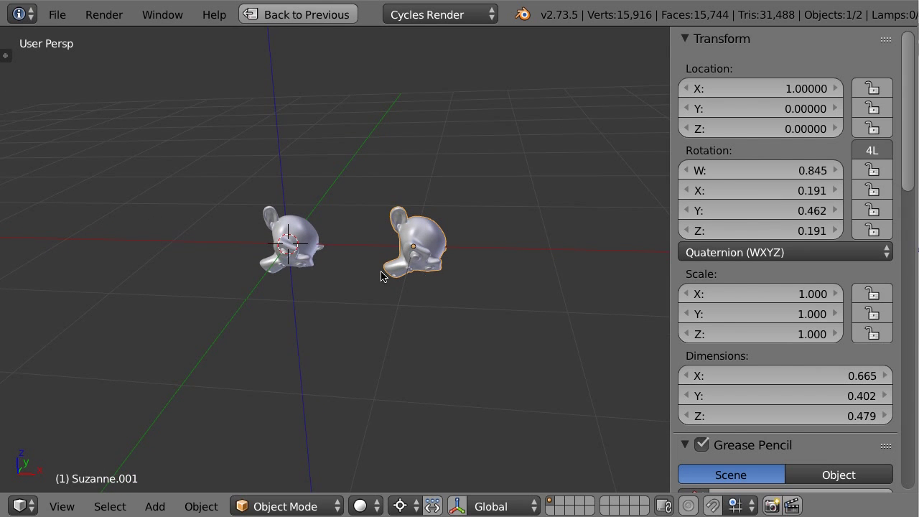
key("r")
key("r")
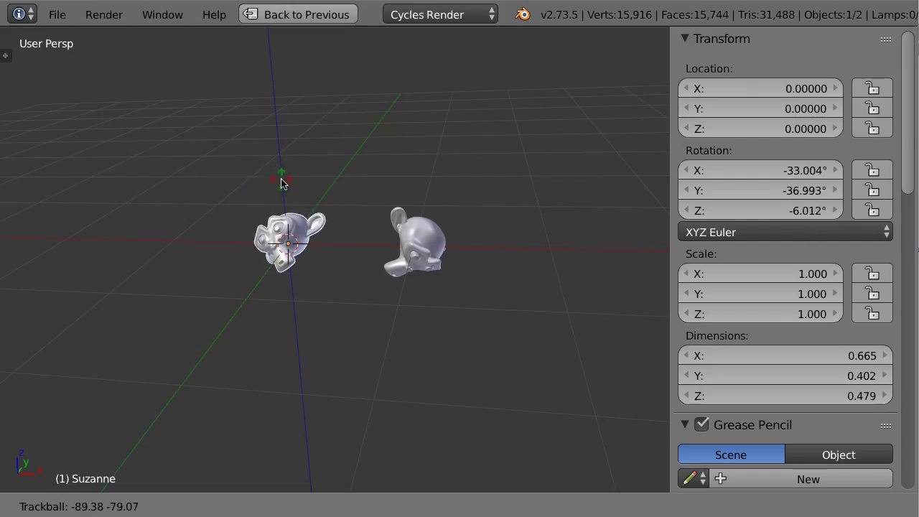
left_click(282, 181)
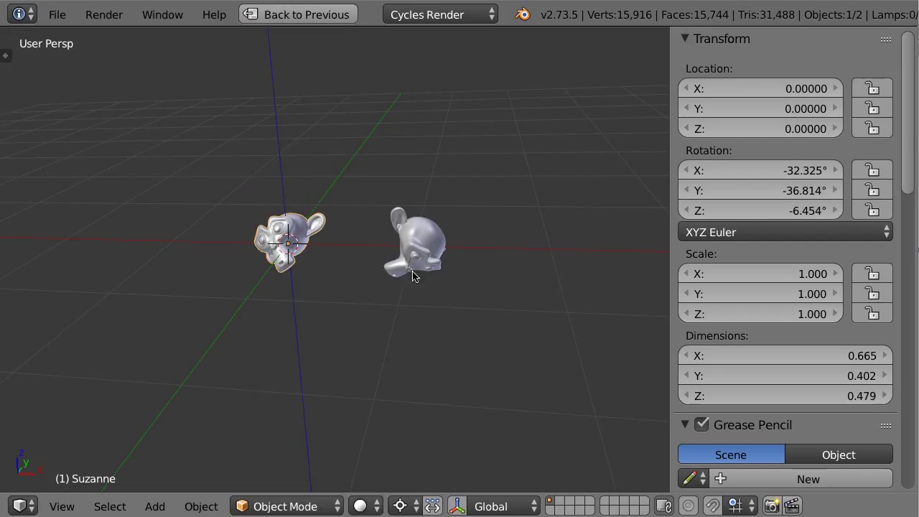
left_click(754, 232)
left_click(749, 208)
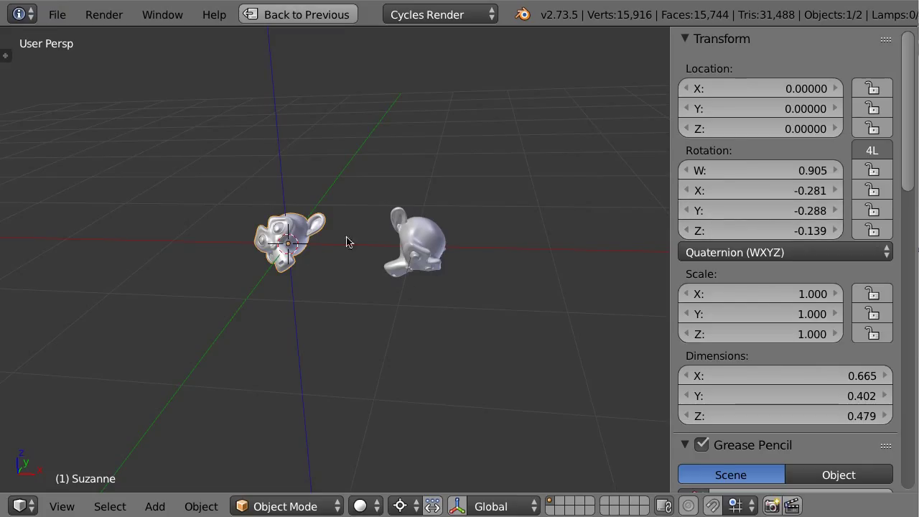
right_click(426, 236)
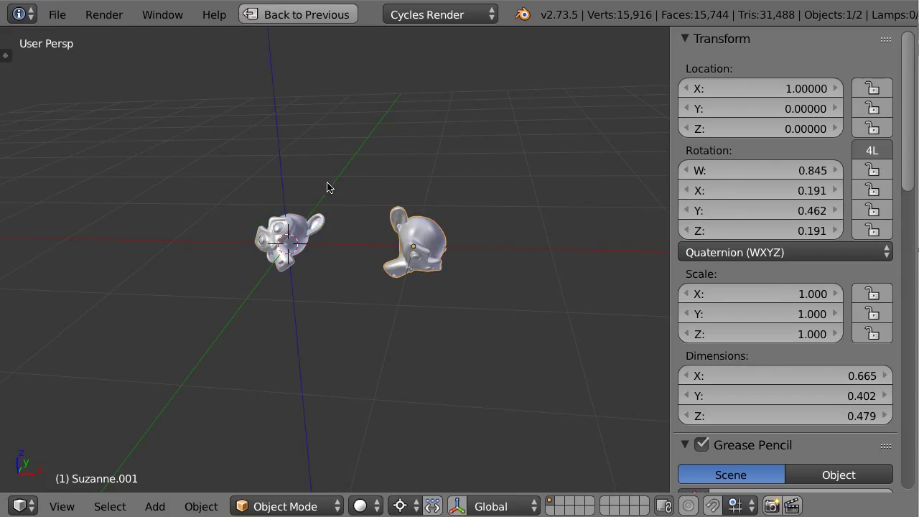
right_click(290, 234)
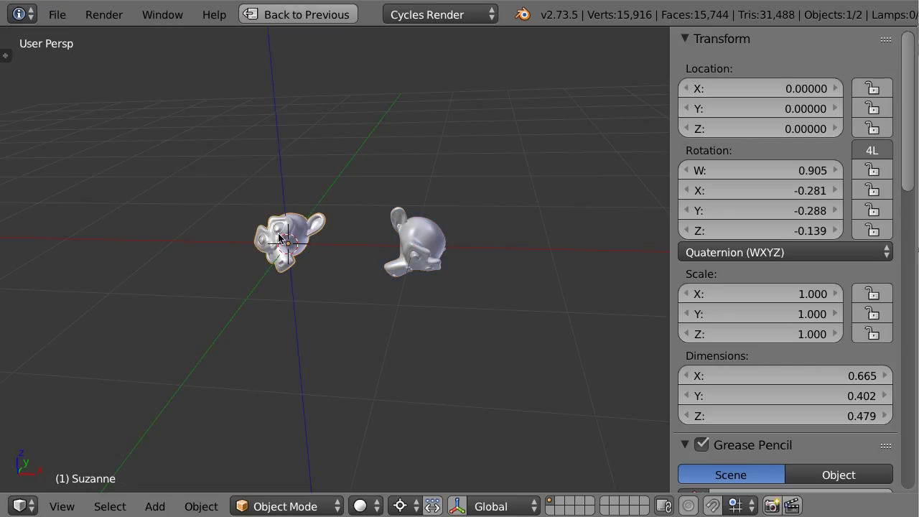
Duplicate the centre monkey along X to X -1.349 on the left
key("shift+d")
key("x")
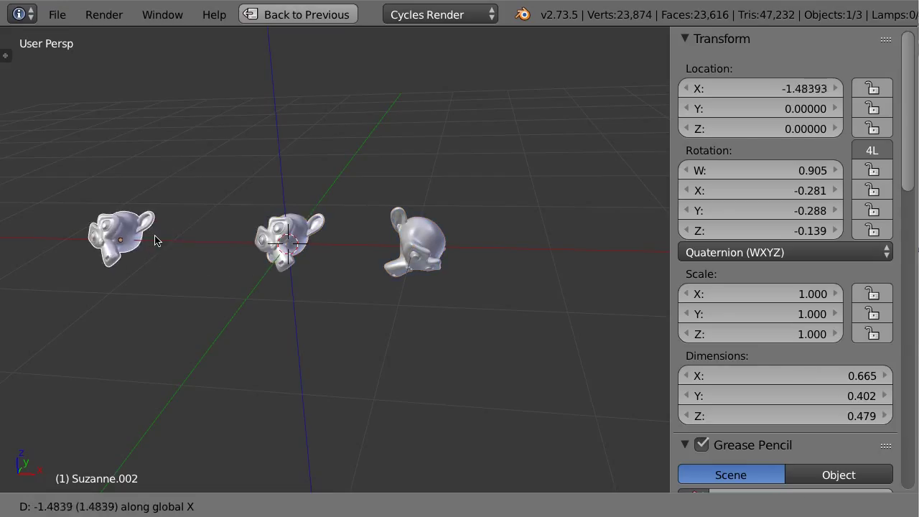
left_click(170, 241)
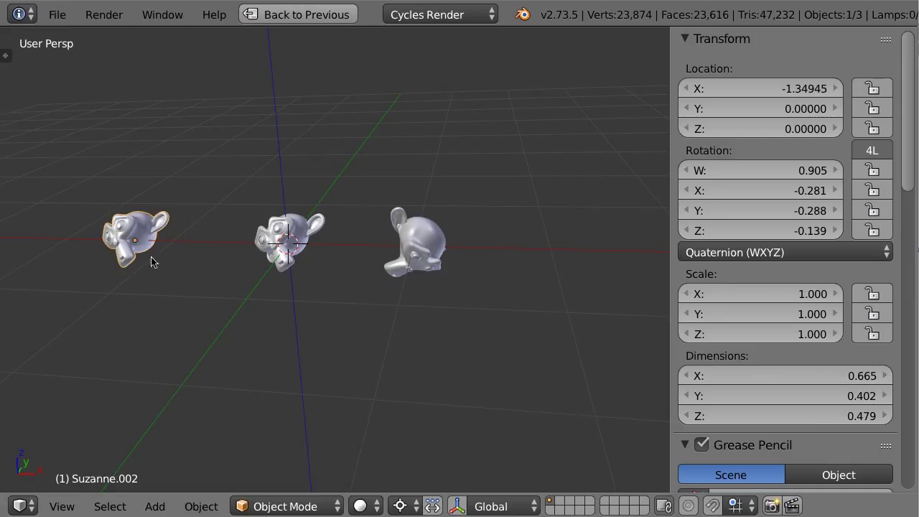
Compare the centre and right monkeys' rotations, then restore the layout with the Python console
right_click(278, 237)
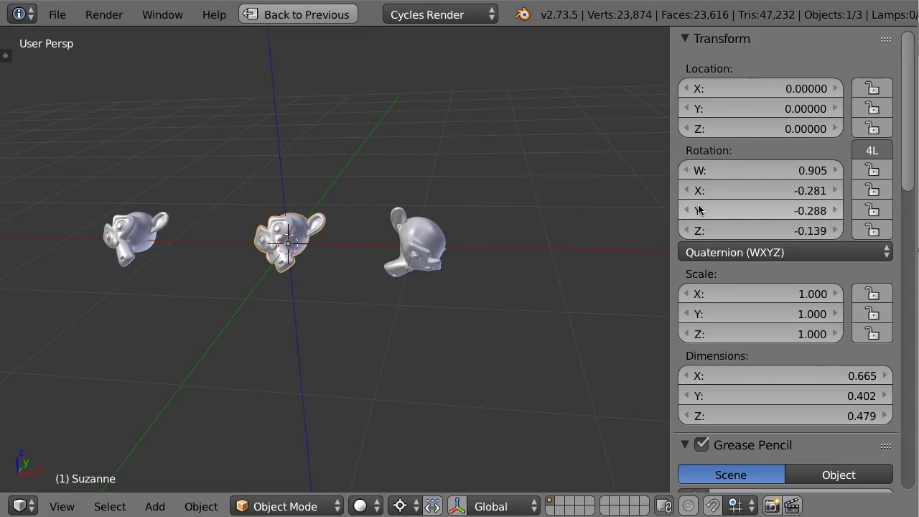
right_click(410, 247)
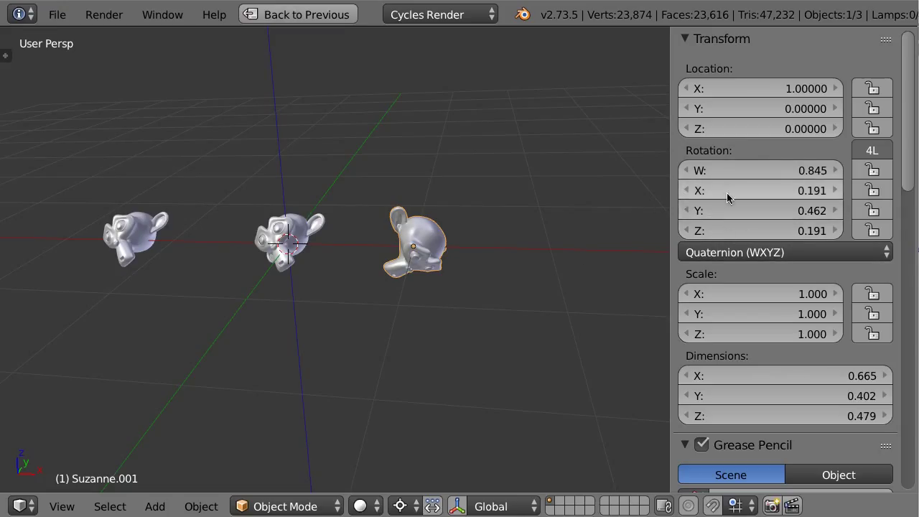
right_click(289, 227)
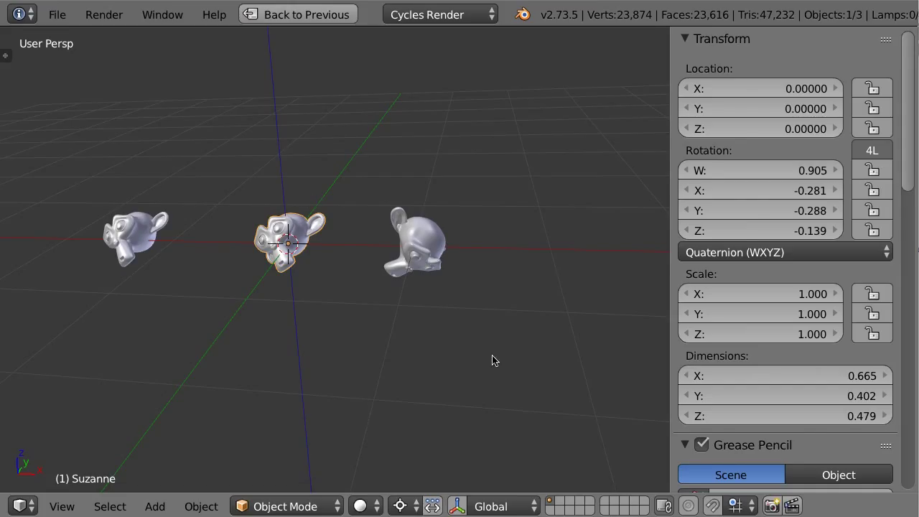
key("ctrl+Up")
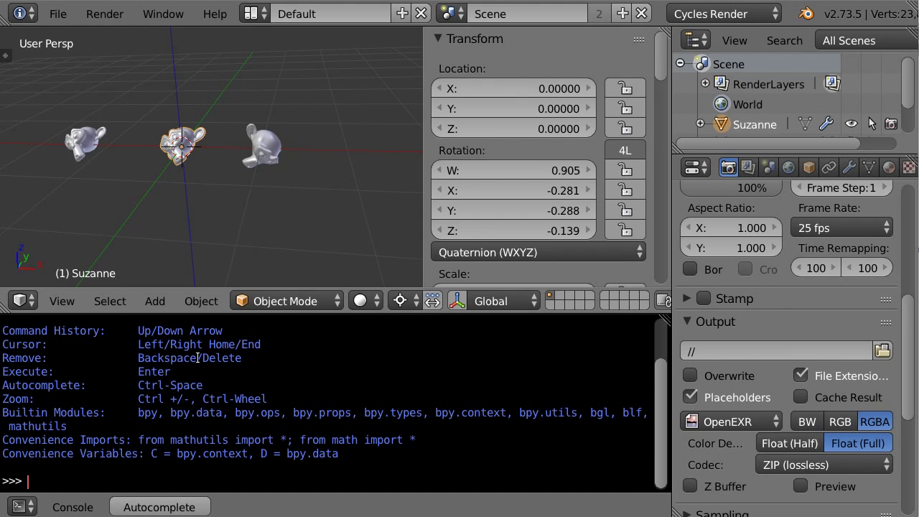
Run C.object, then store Suzanne's rotation_quaternion as q
type("q")
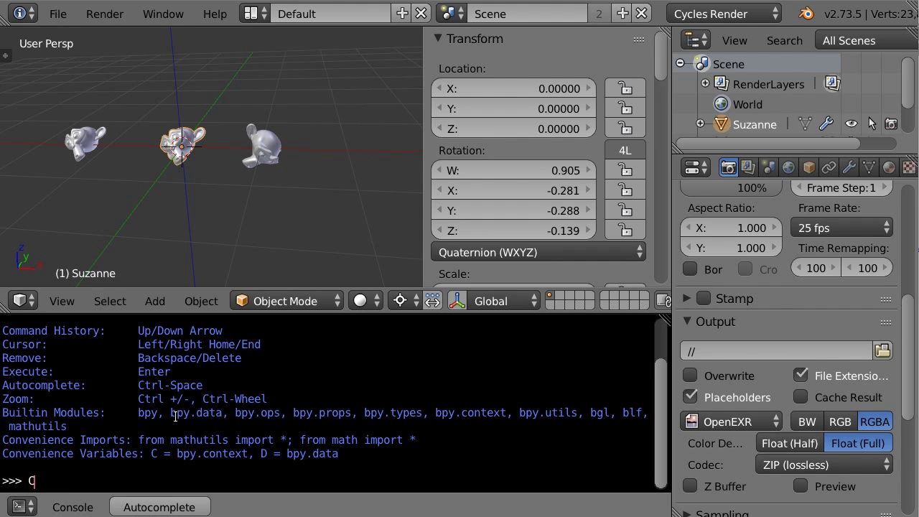
type("object")
key("Return")
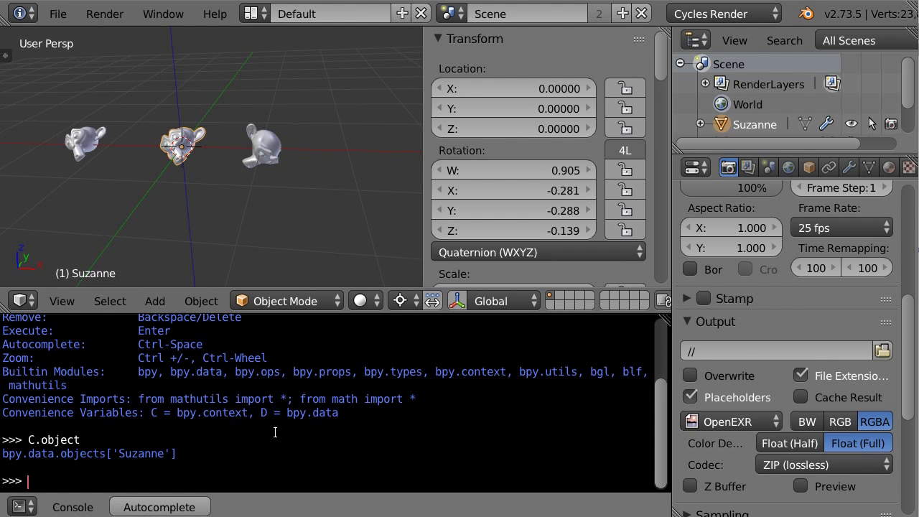
type("q = ")
type("C.object.roty")
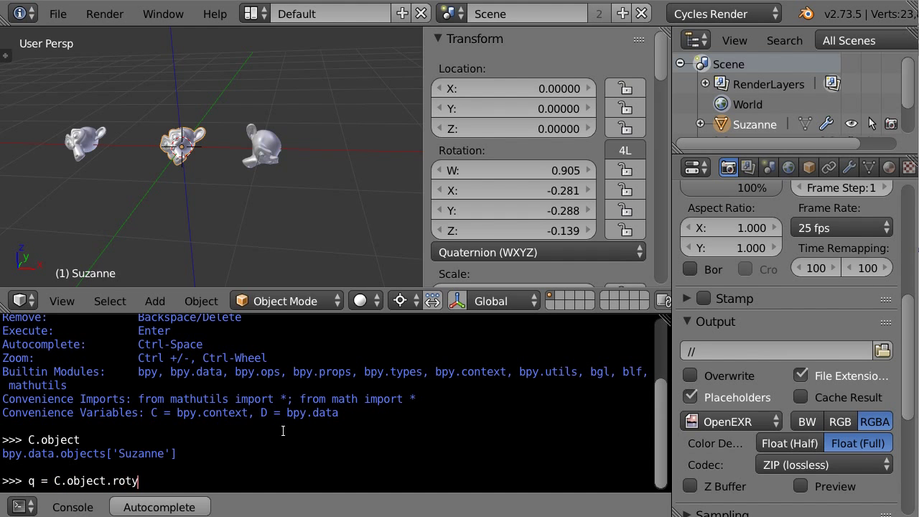
key("ctrl+space")
type("quat")
key("ctrl+space")
key("Return")
Print q (0.905, -0.281, -0.288, -0.139), select Suzanne.001, and begin typing 't = C.object.rota'
type("q")
key("Return")
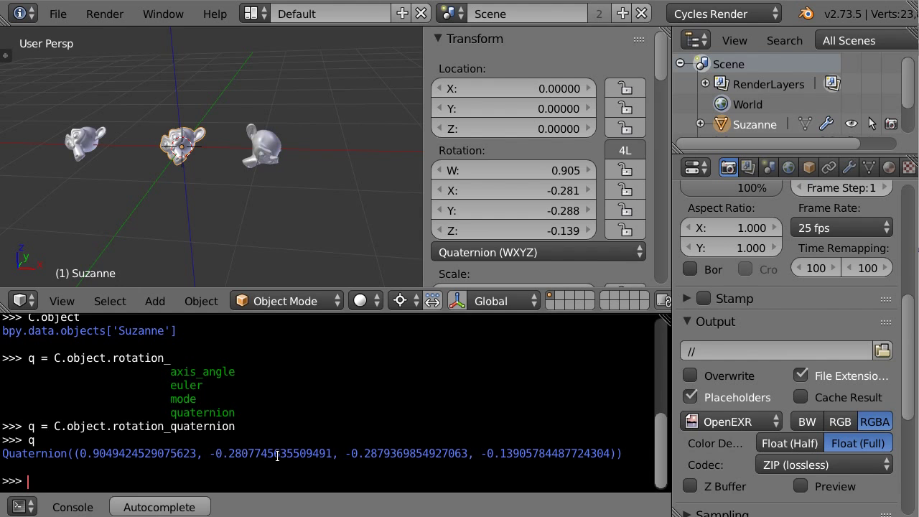
right_click(270, 151)
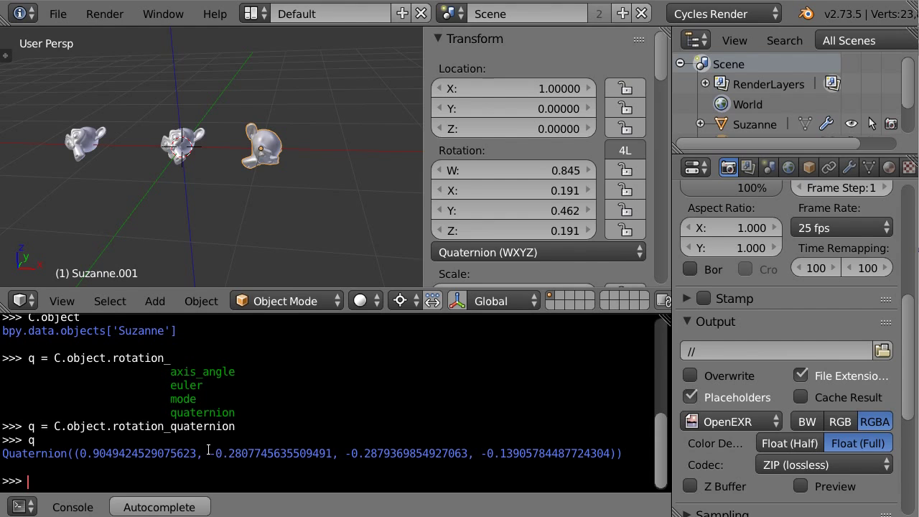
type("t")
type(" =")
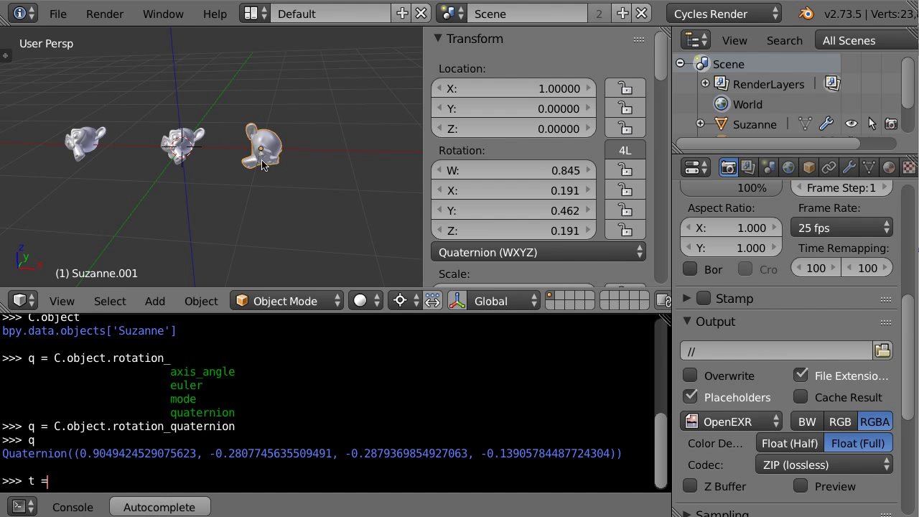
type(" C.object.rota")
Store Suzanne.001's rotation_quaternion as t and print it
key("ctrl+space")
type("quat")
key("ctrl+space")
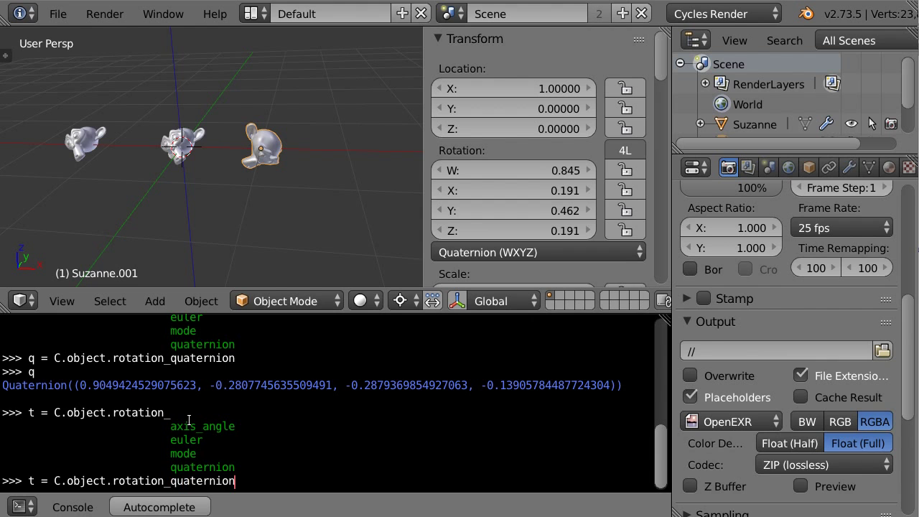
key("Return")
type("t")
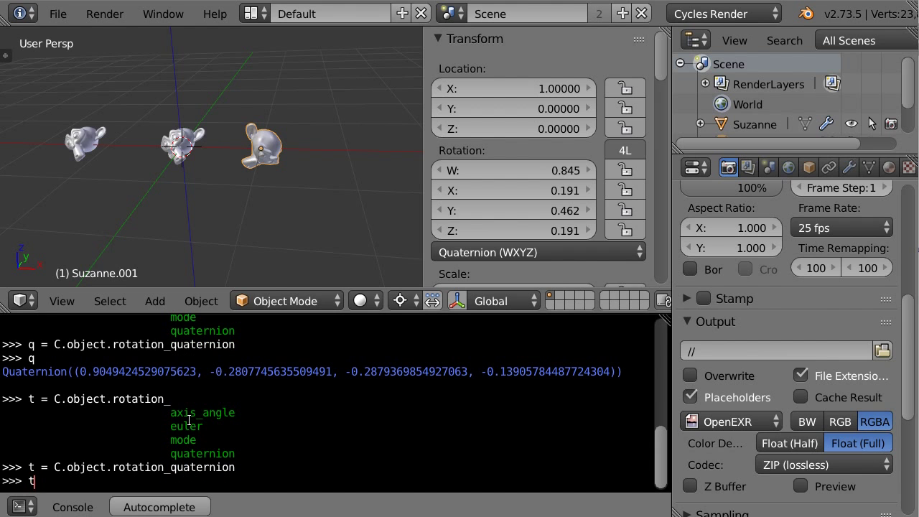
key("Return")
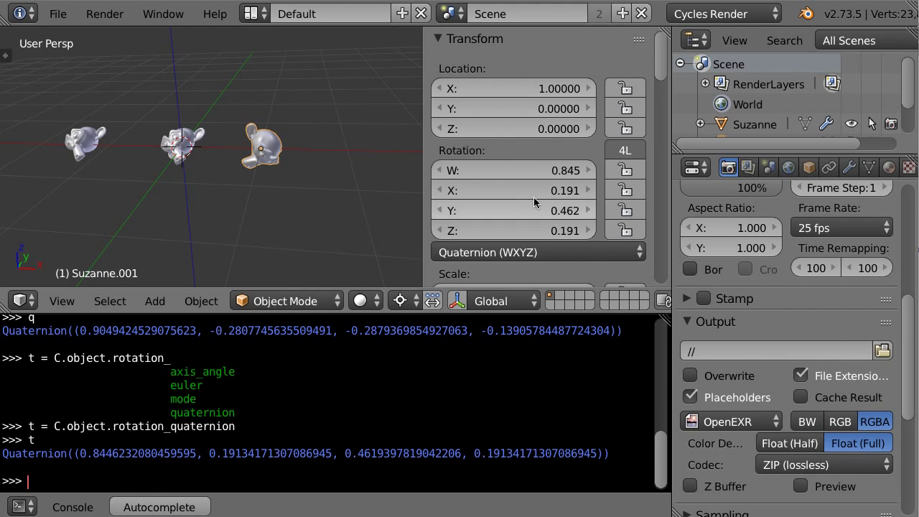
Print q and t again, compute t * q (0.978, -0.073, 0.148, 0.130), and select the centre monkey
type("q")
key("Return")
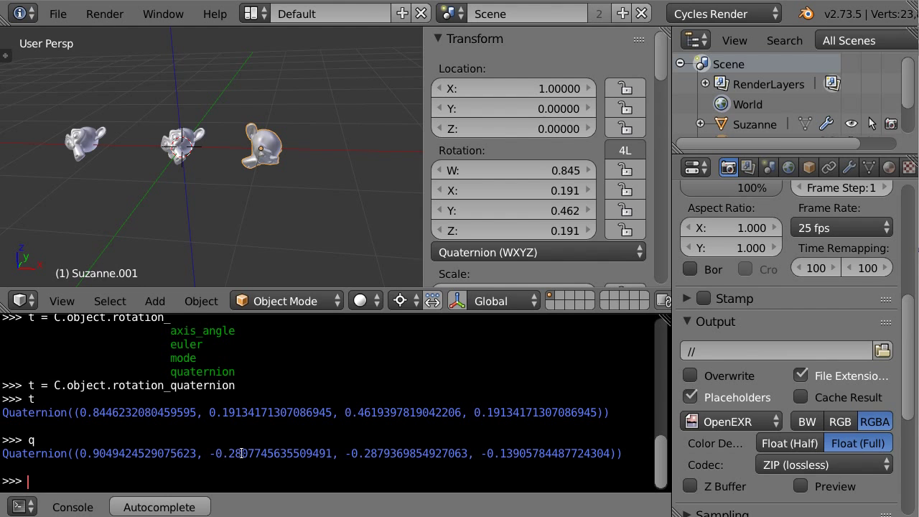
type("t")
key("Return")
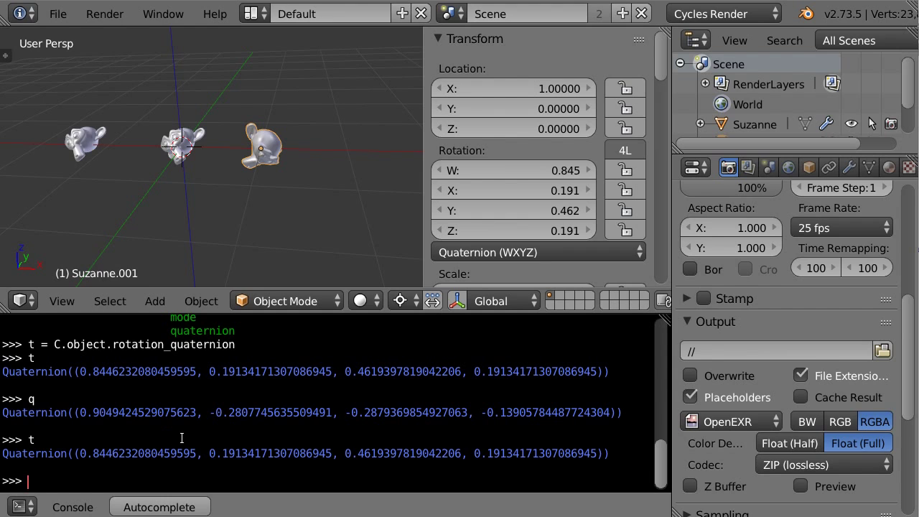
type("t * q")
key("Return")
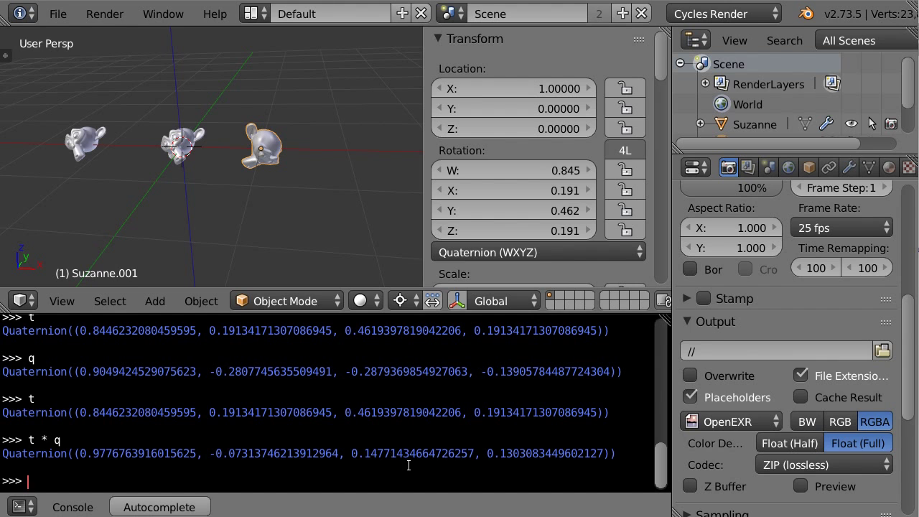
right_click(172, 138)
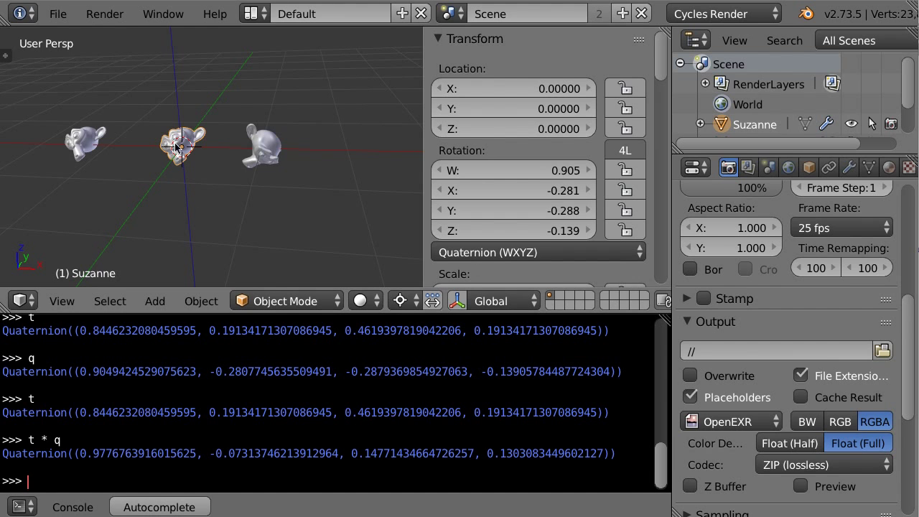
Run C.object.rotation_quaternion = t * q, giving Suzanne quaternion 0.978, -0.073, 0.148, 0.130
type("C.object")
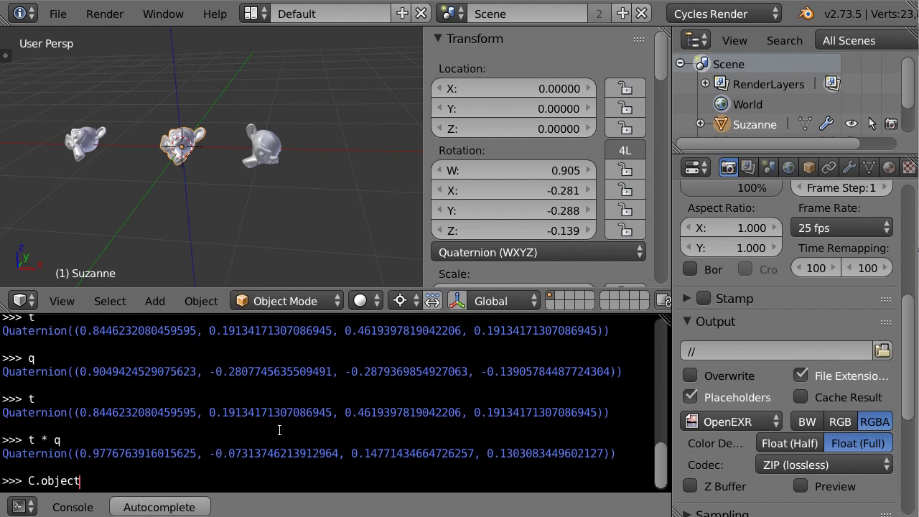
type(".rot")
key("ctrl+space")
type("quaternion = t * q")
key("Return")
scroll(205, 197, "up", 2)
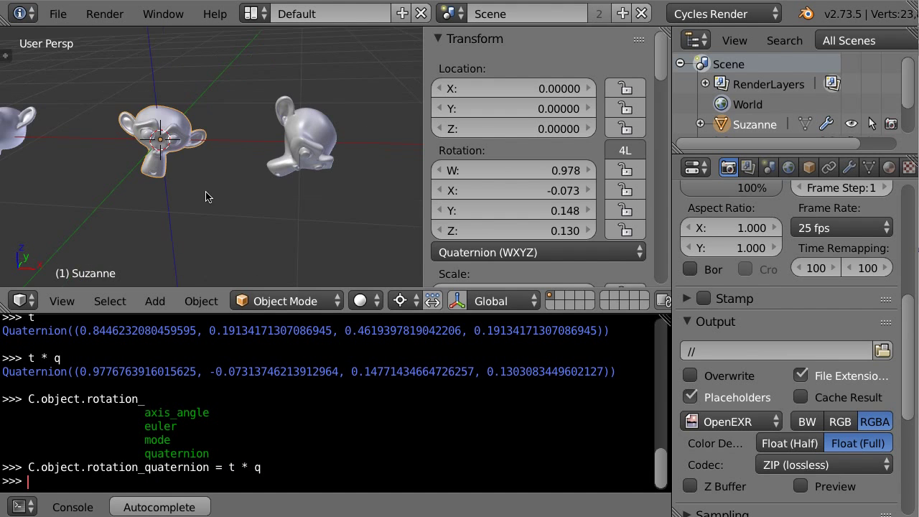
scroll(183, 164, "down", 2)
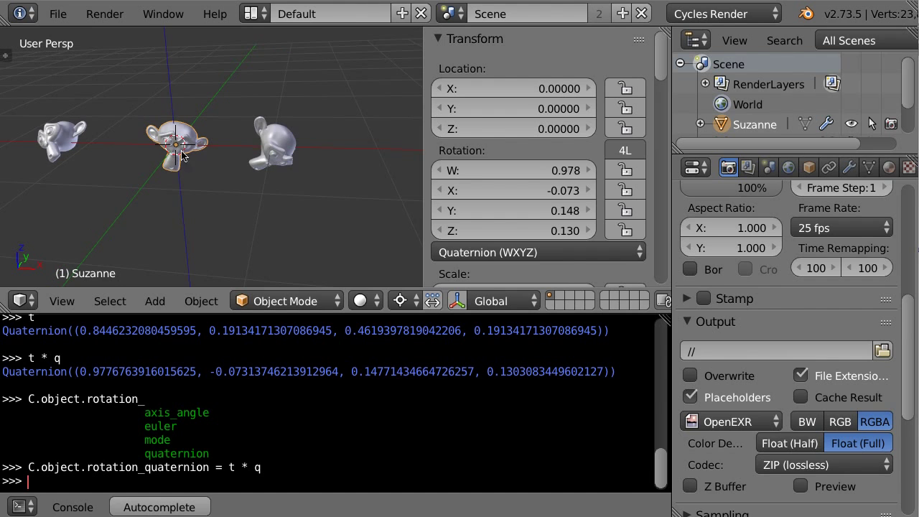
Select each monkey in turn and show Suzanne.001's rotation as XYZ Euler 45° angles
right_click(51, 138)
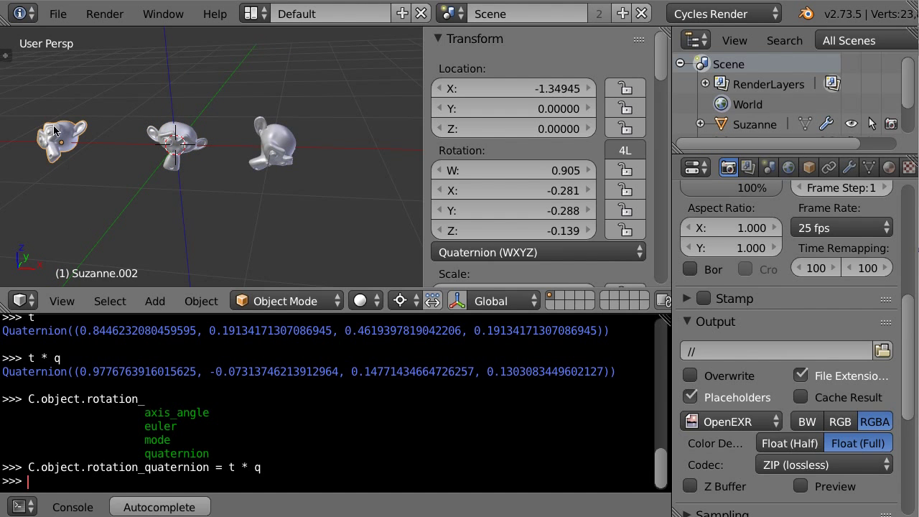
right_click(169, 147)
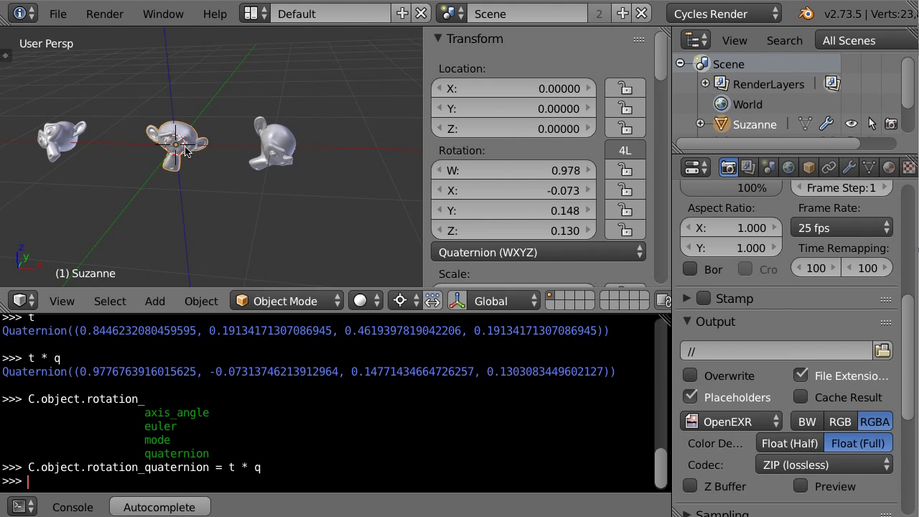
right_click(284, 148)
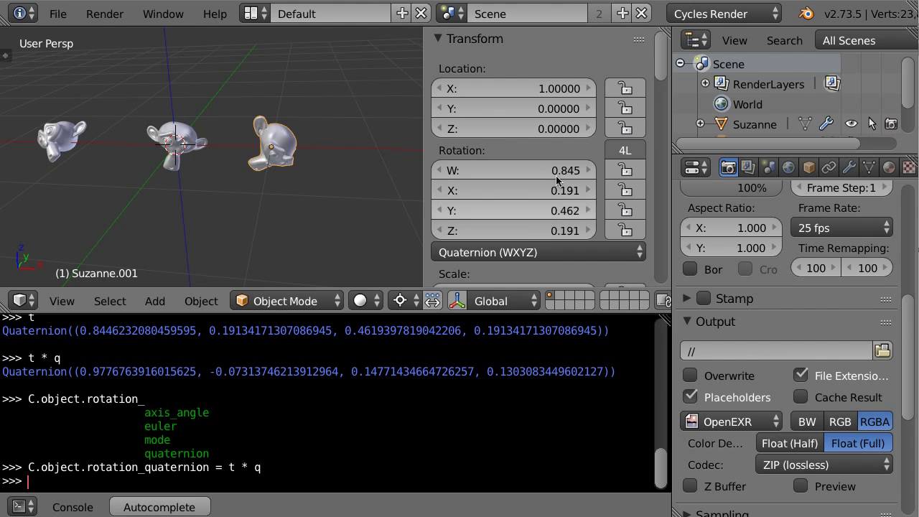
left_click(512, 249)
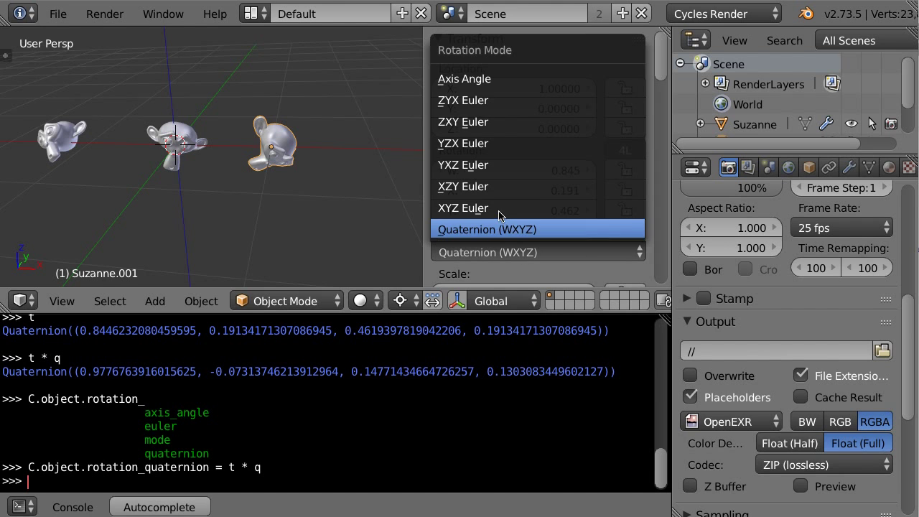
left_click(502, 208)
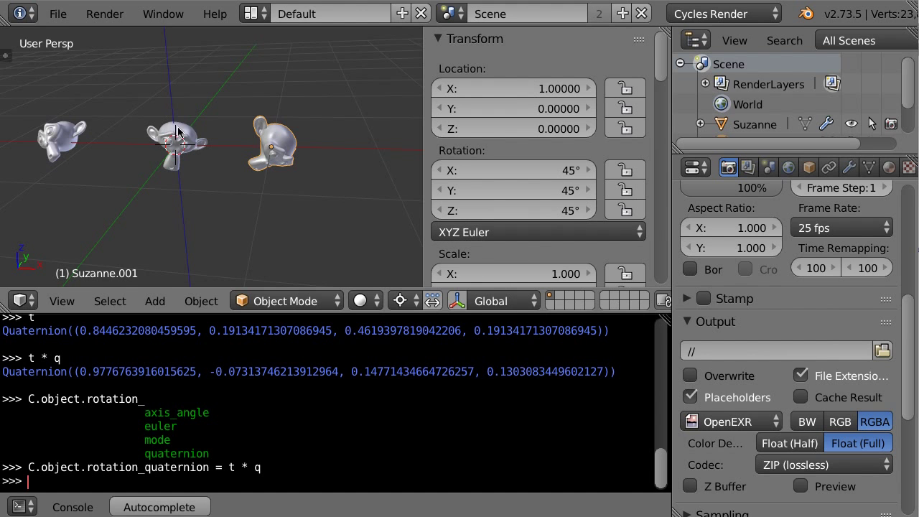
Compare the left, right and centre monkeys' rotations, ending with Suzanne.002 selected
right_click(48, 139)
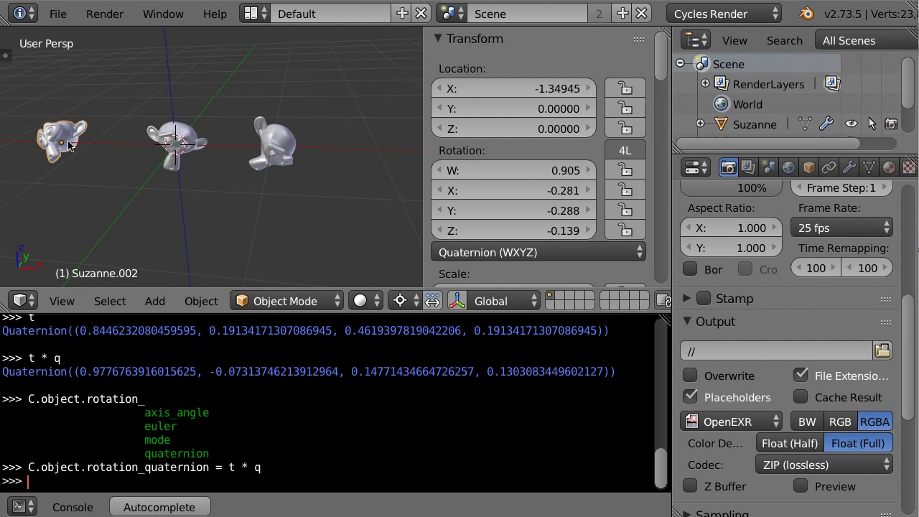
right_click(271, 141)
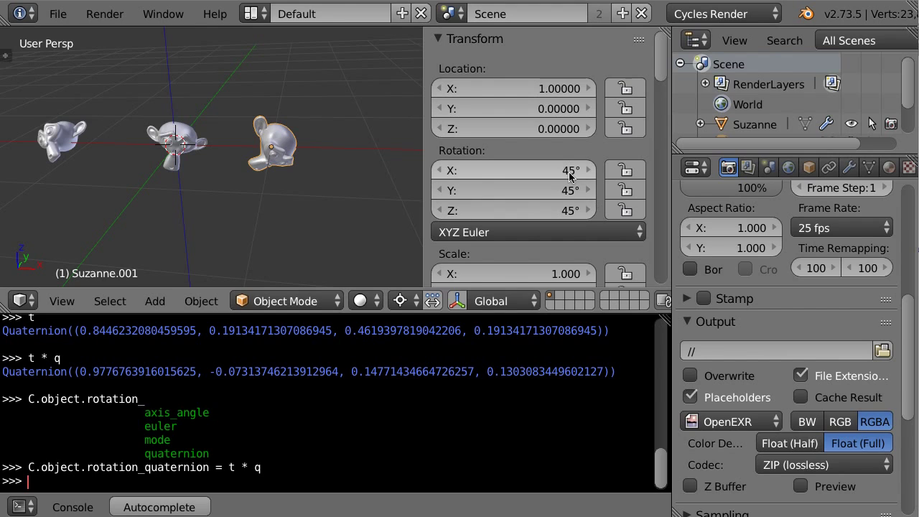
right_click(188, 139)
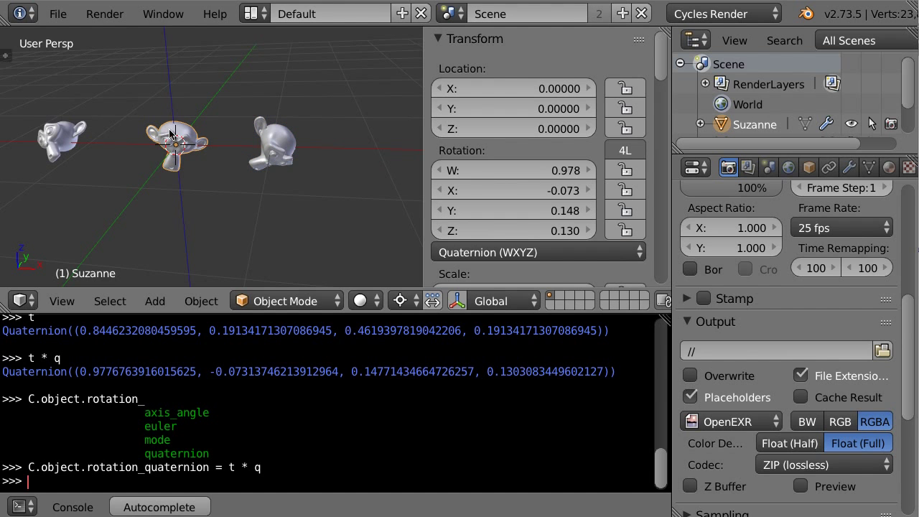
right_click(62, 134)
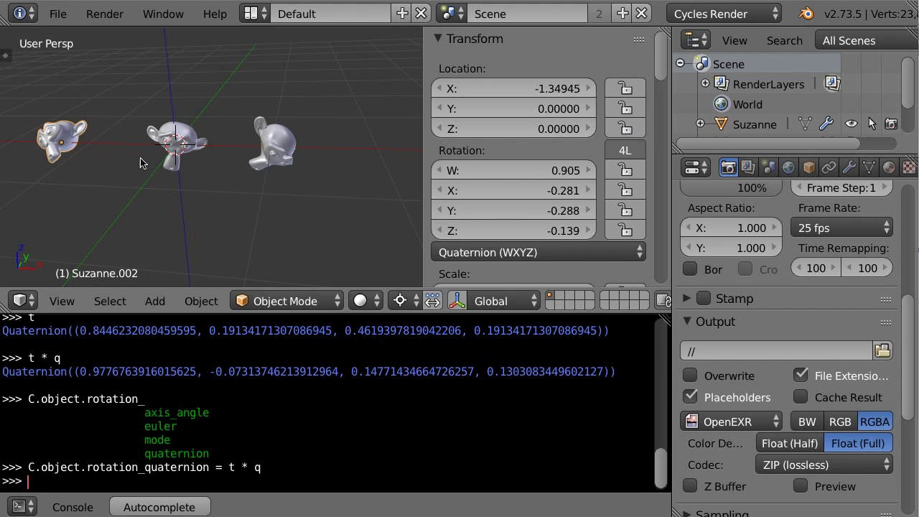
Rotate Suzanne.002 45° about global X twice, then 45° about global Z
middle_click_drag(144, 163, 185, 162, "shift")
type("rx45")
key("Return")
type("rx45")
key("Return")
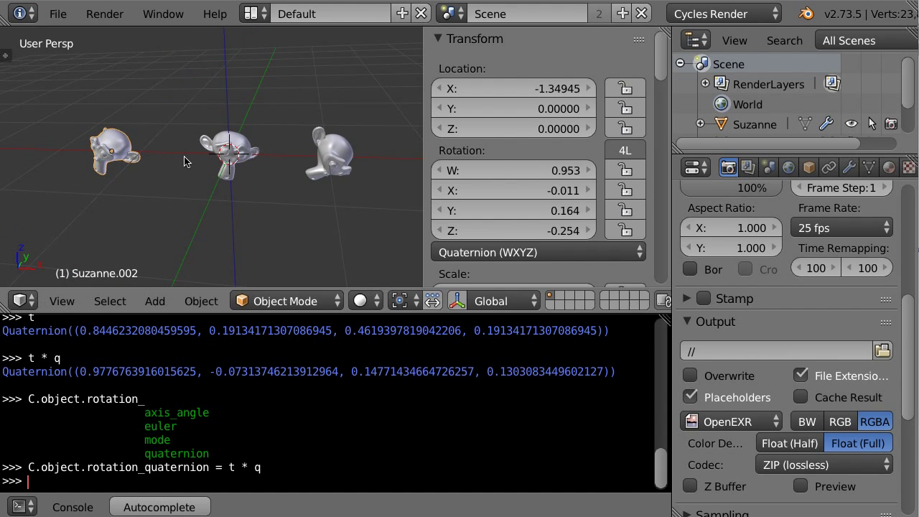
type("rz45")
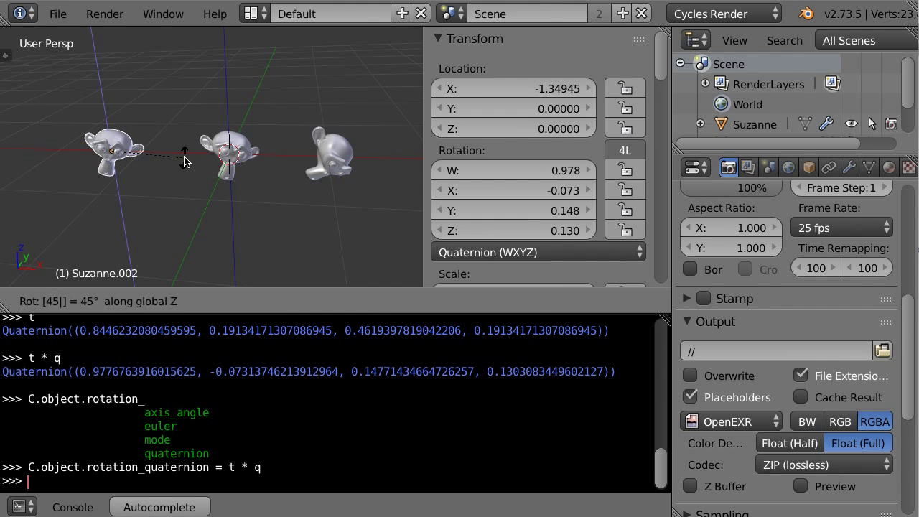
key("Return")
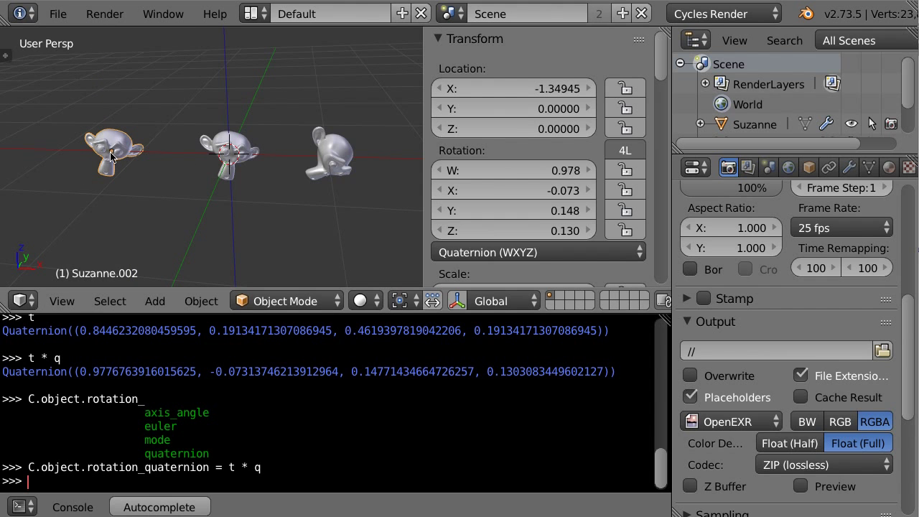
Compare Suzanne.002's quaternion with the middle monkey's, keeping the left monkey selected
right_click(244, 153)
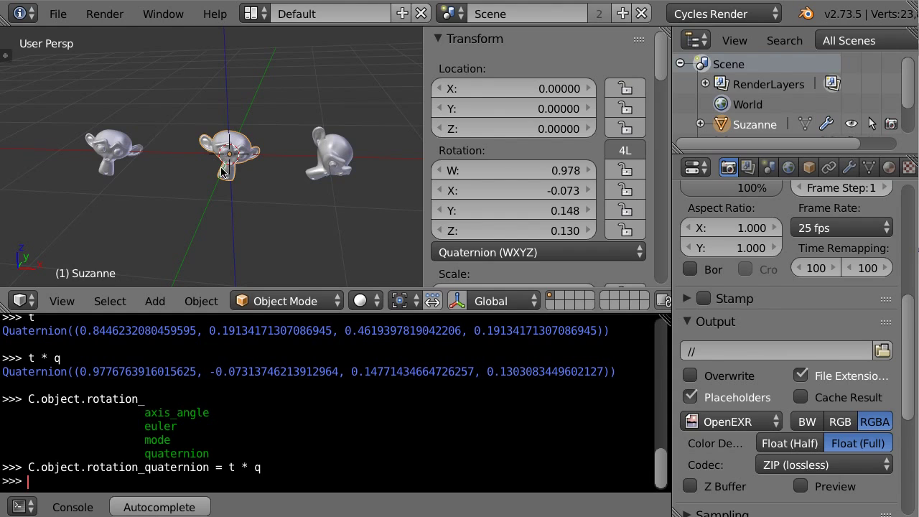
key("ctrl+z")
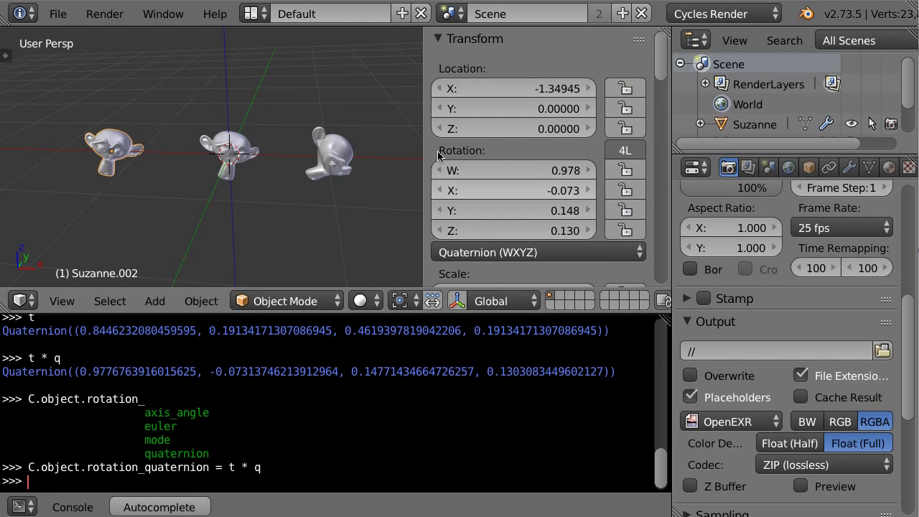
right_click(262, 150)
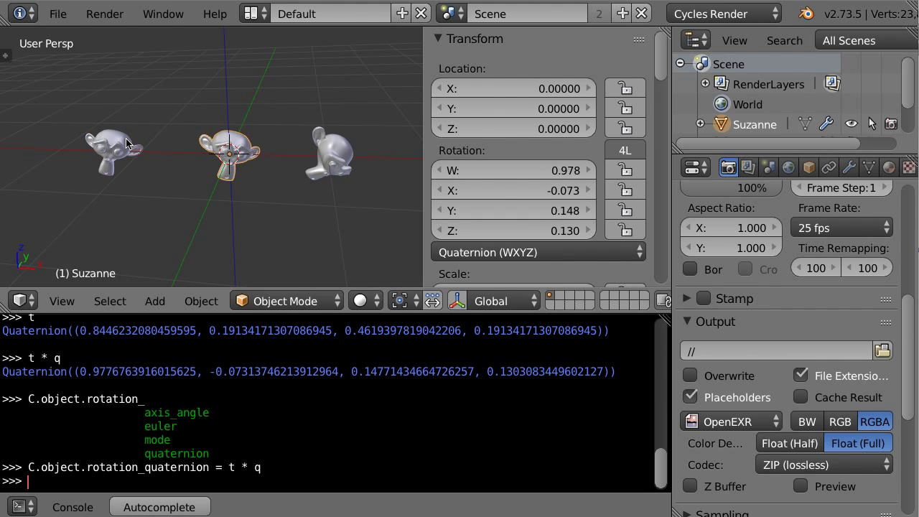
key("ctrl+z")
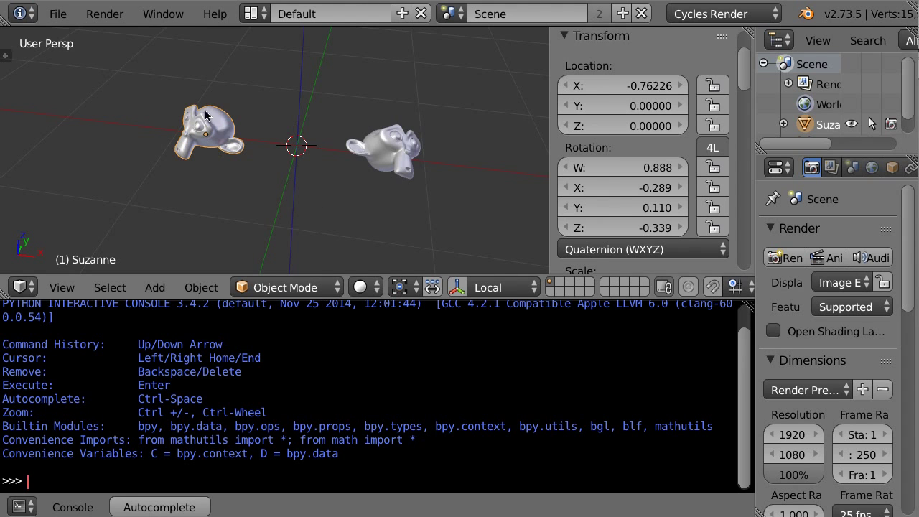
Alternate between Suzanne (quaternion 0.888, -0.289, 0.110, -0.339) and Suzanne.001 to read their Transform values
right_click(378, 139)
right_click(217, 131)
right_click(407, 145)
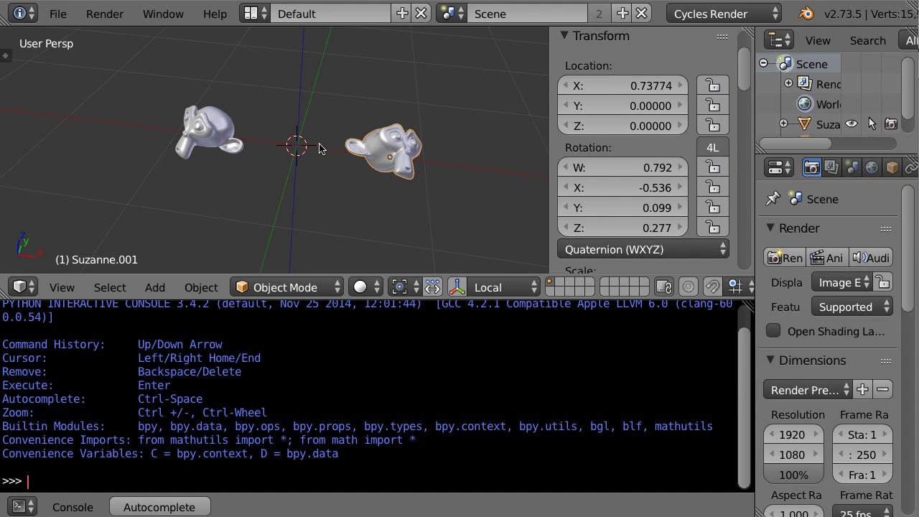
right_click(203, 134)
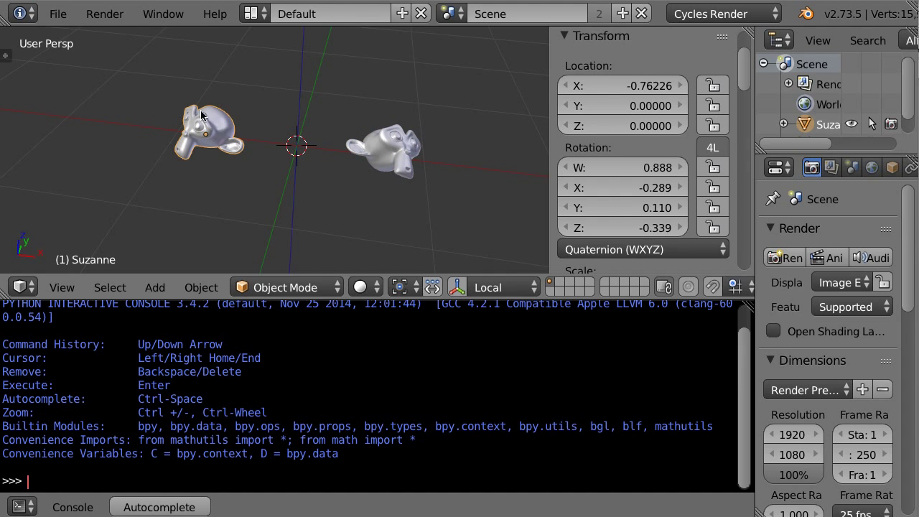
right_click(404, 146)
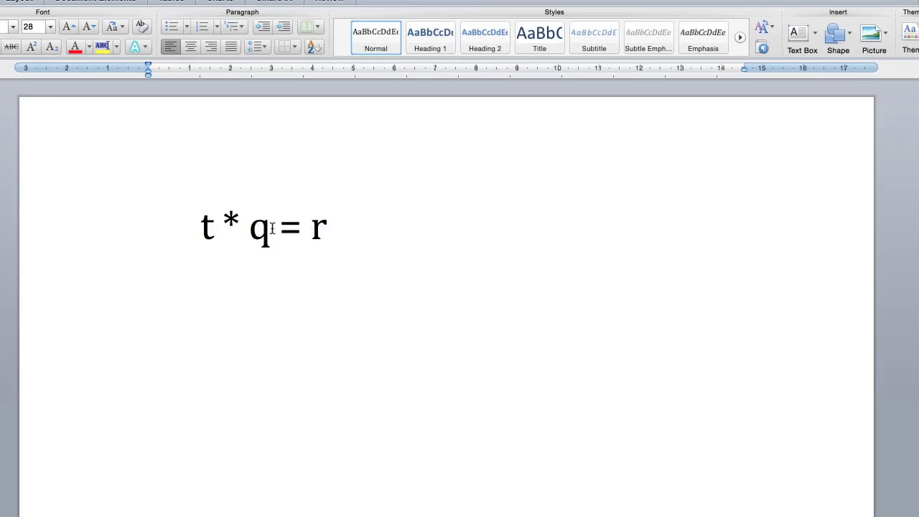
Highlight the q and t terms of t * q = r in Word, twice over
scroll(323, 222, "down", 1)
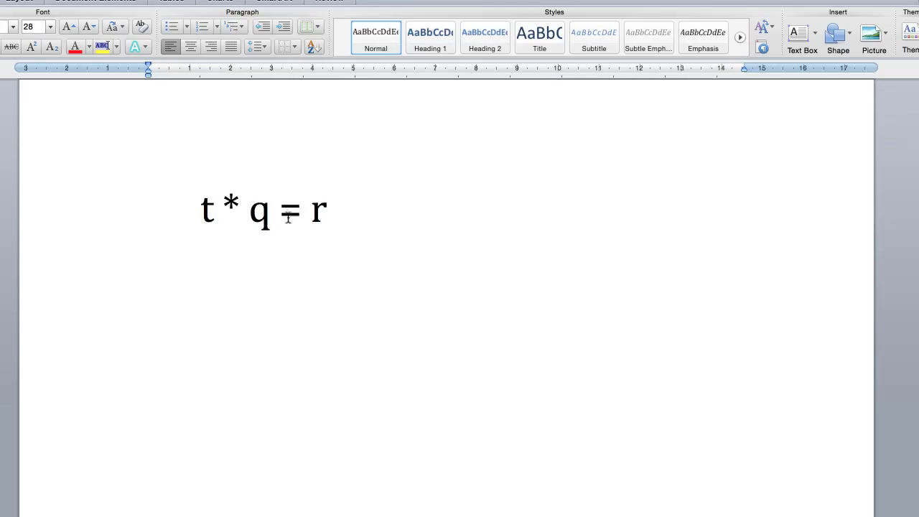
scroll(372, 246, "up", 1)
double_click(258, 228)
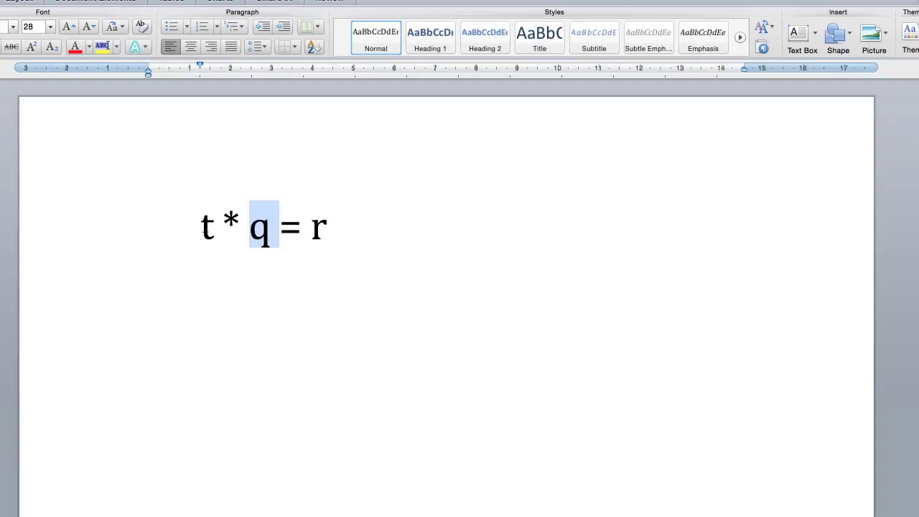
double_click(209, 228)
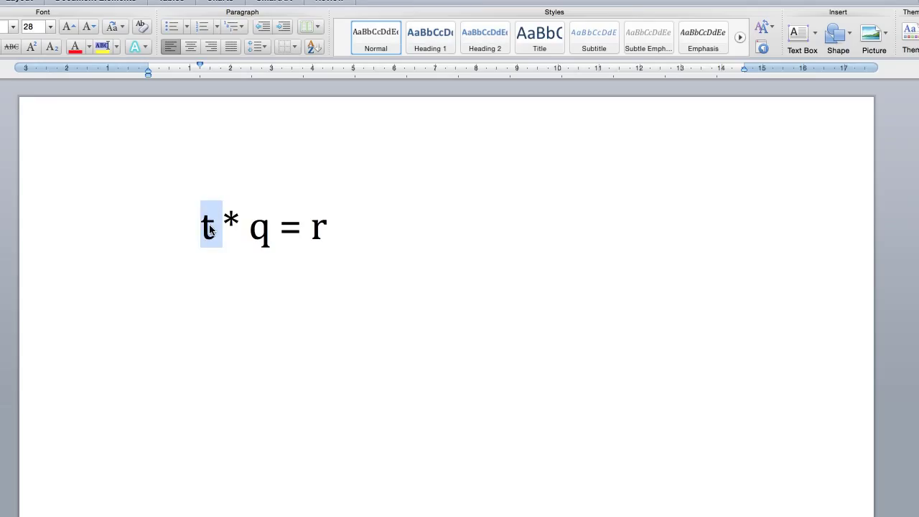
left_click(329, 219)
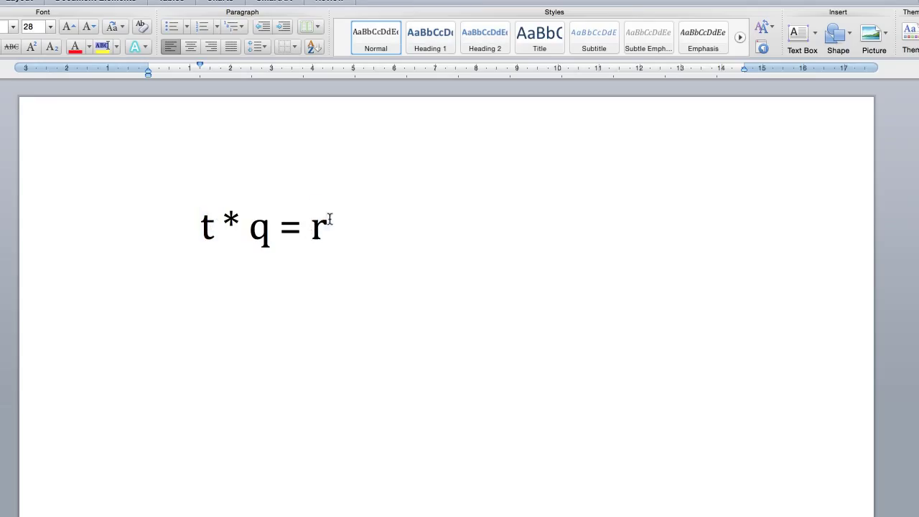
double_click(250, 230)
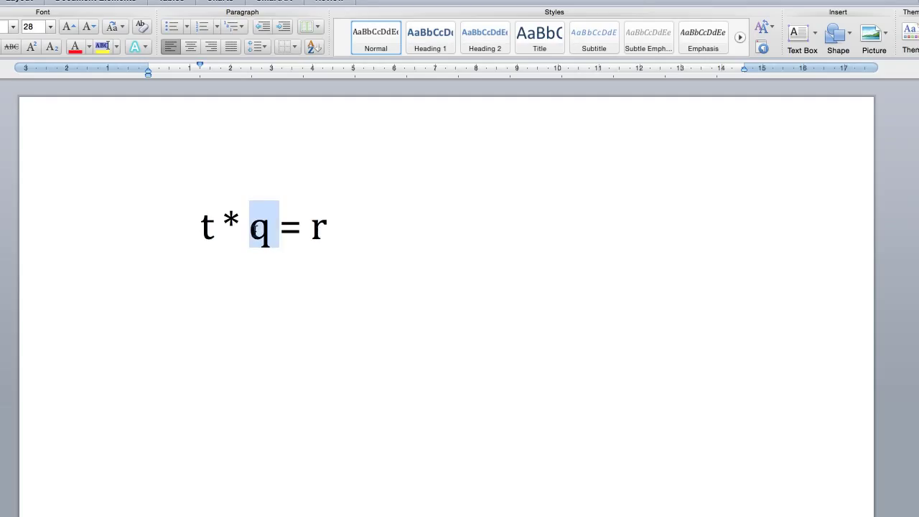
double_click(200, 225)
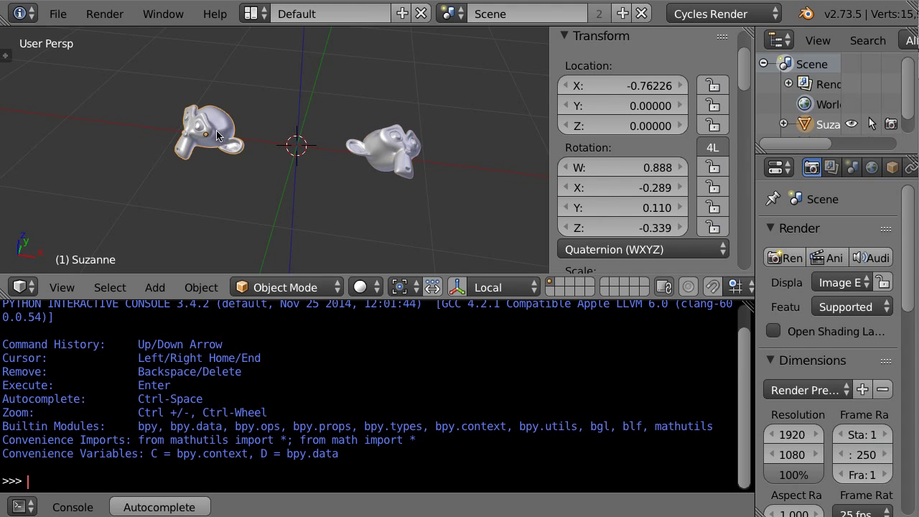
Select Suzanne.001 to show its rotation values, then return to the Word equation
right_click(385, 150)
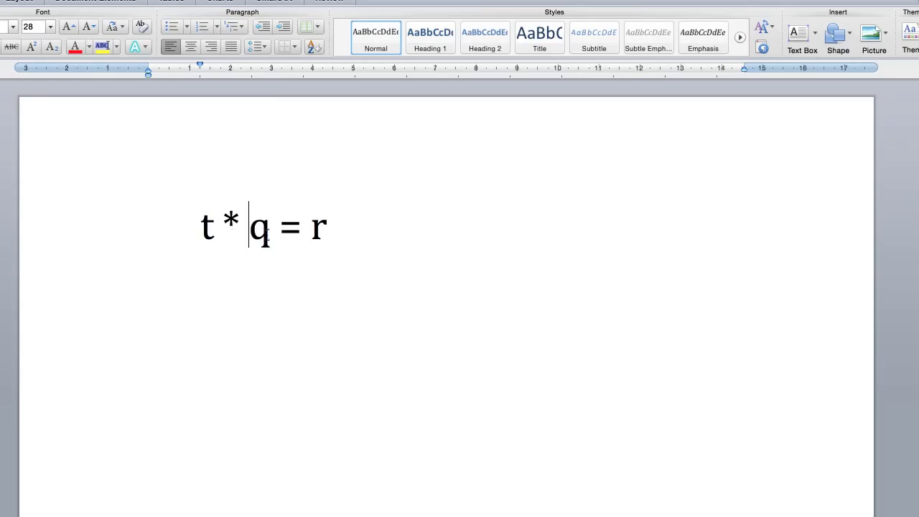
left_click_drag(249, 232, 328, 236)
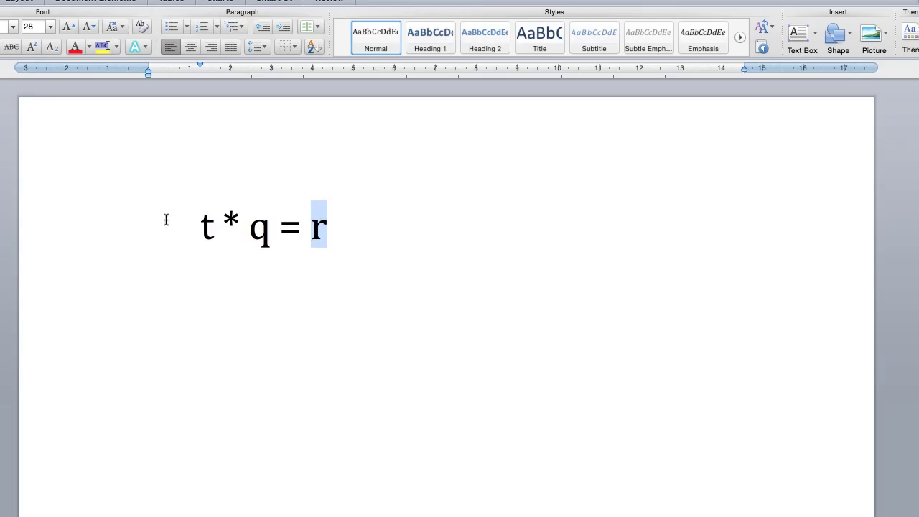
Add the line t = r / q below t * q = r
left_click_drag(200, 232, 214, 234)
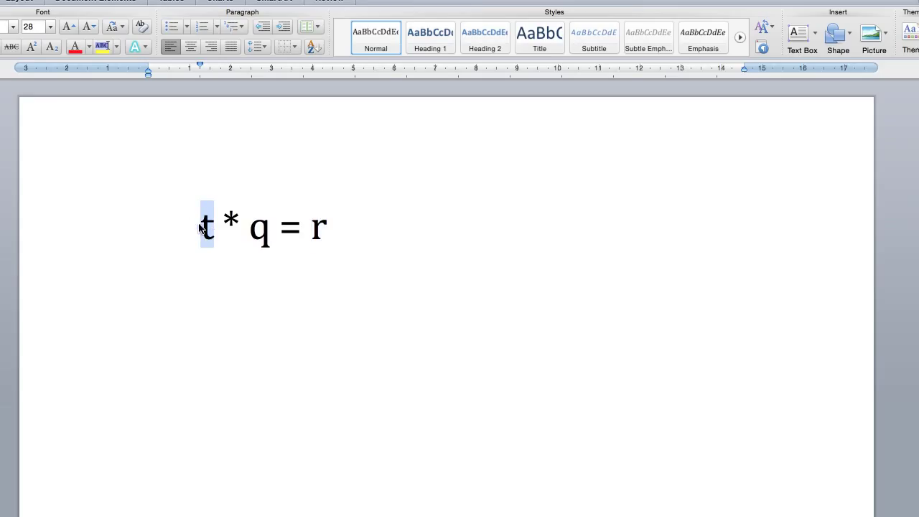
left_click(214, 212)
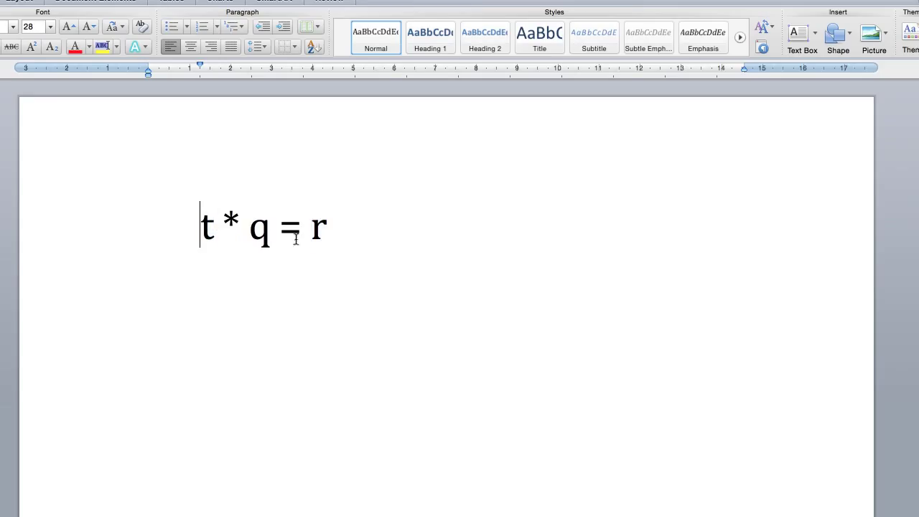
left_click(368, 227)
type("t = r / q")
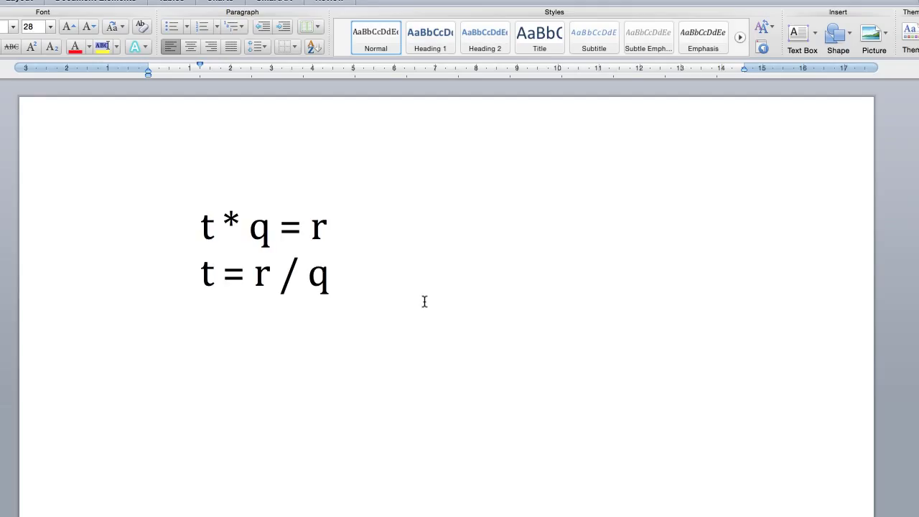
Start a third line t = r * q, switching to superscript for the exponent
left_click_drag(255, 274, 338, 280)
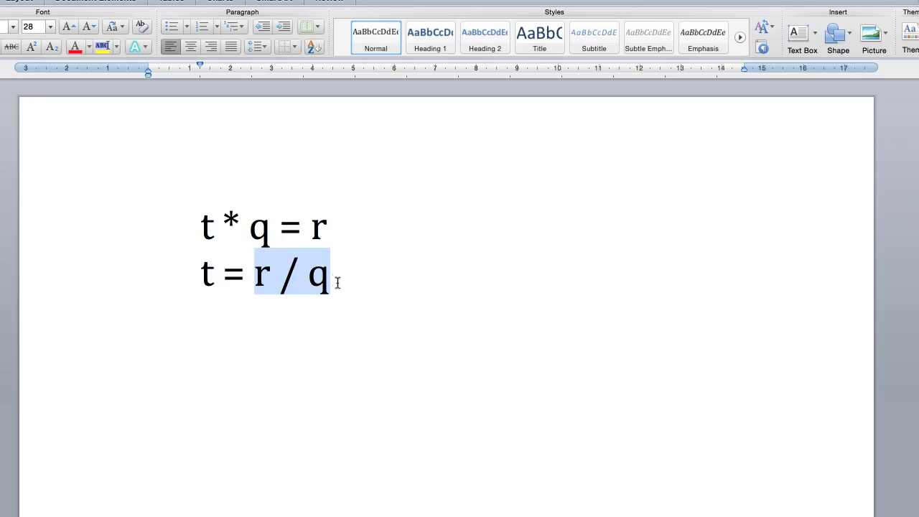
left_click(407, 256)
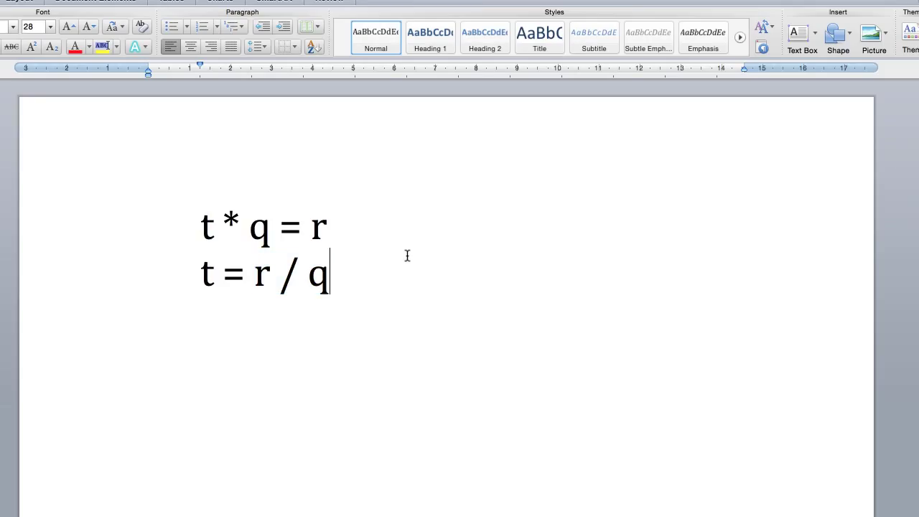
key("Return")
type("t = ")
type("r")
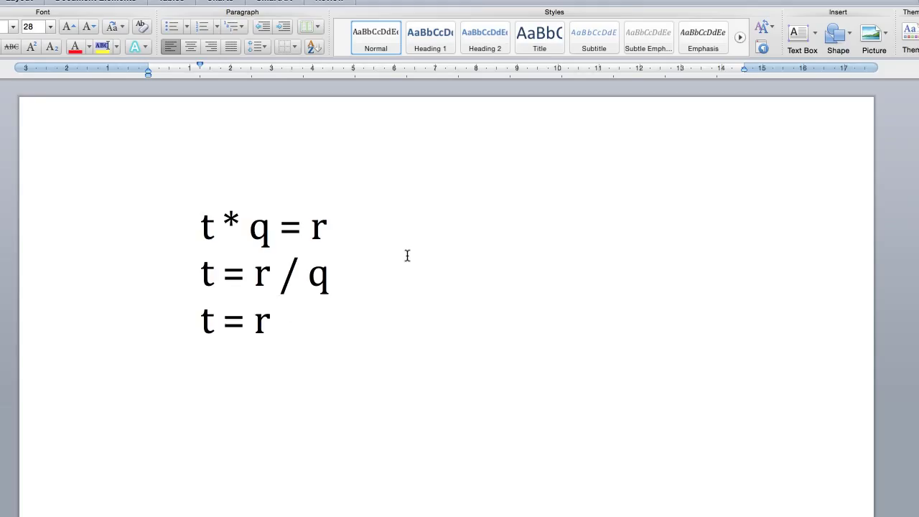
type(" * q")
key("super+shift+equal")
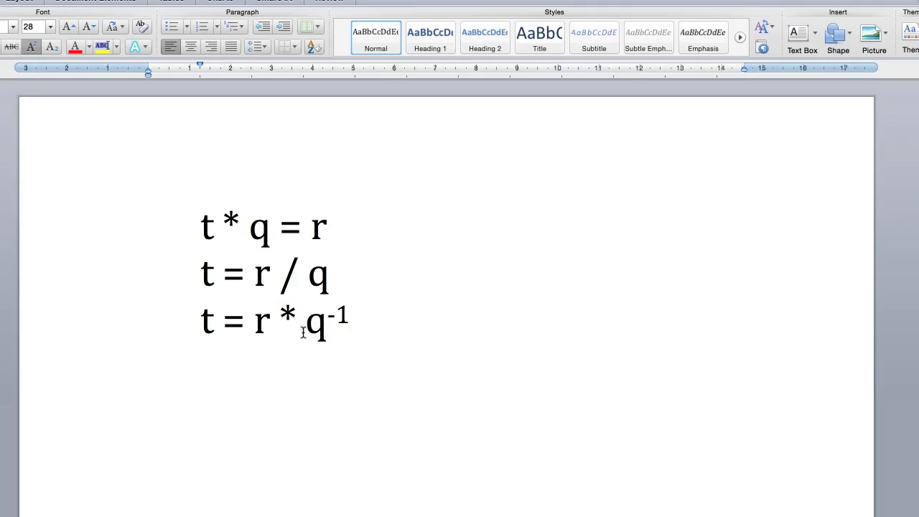
Write a⁻¹ = 1 / a on a new line below the third equation
left_click_drag(307, 332, 346, 333)
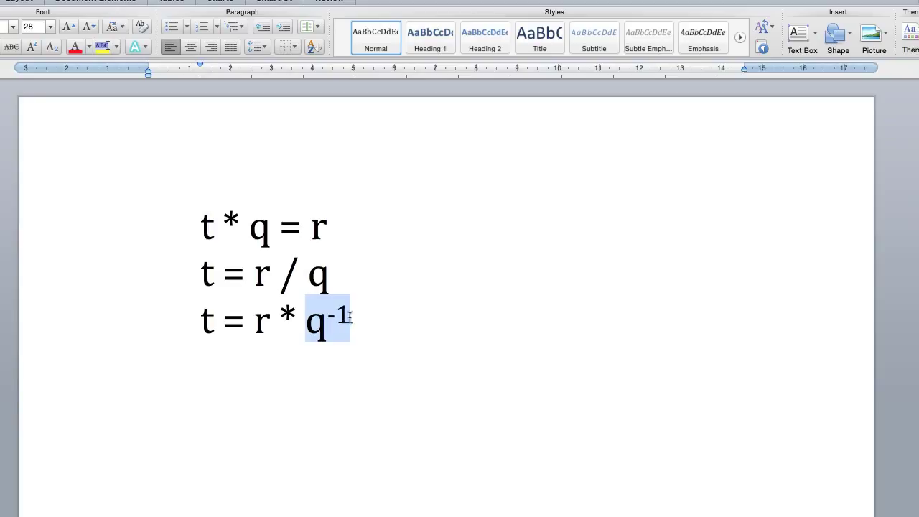
left_click(421, 328)
key("Return")
key("Return")
type("a")
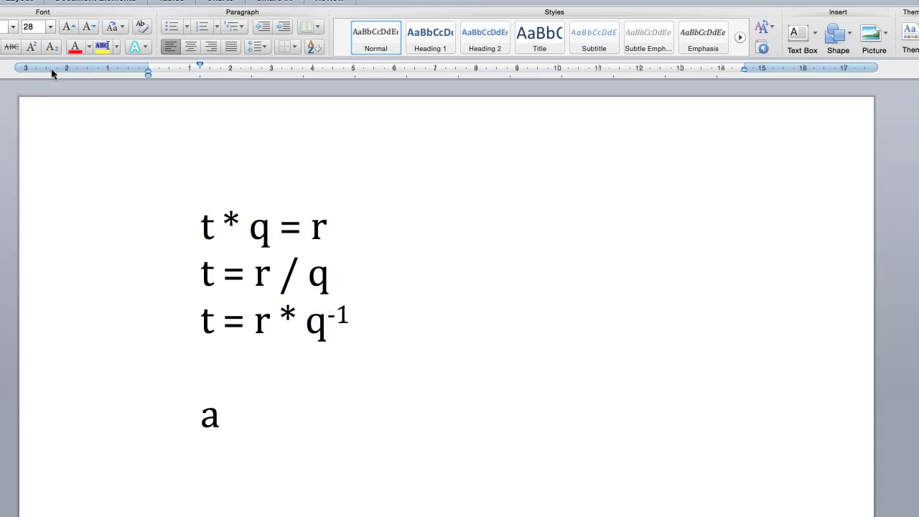
left_click(34, 45)
type("1")
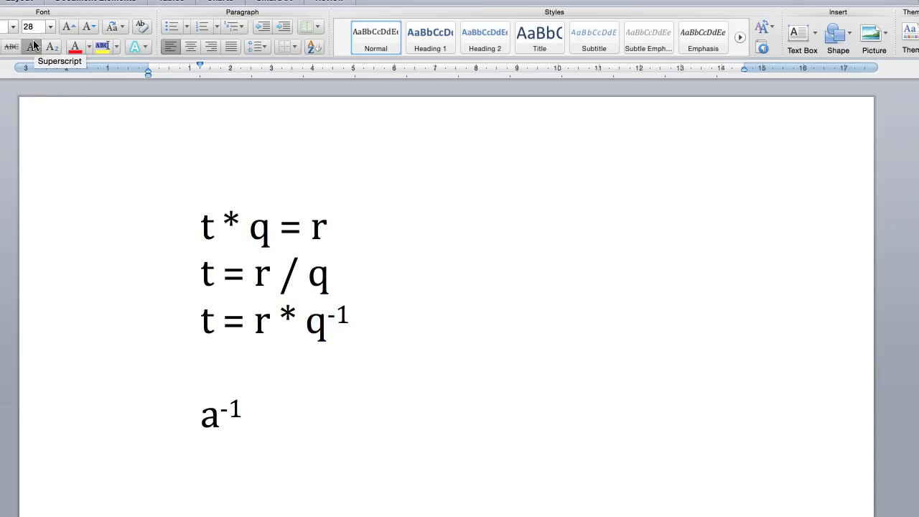
left_click(34, 45)
type("= 1")
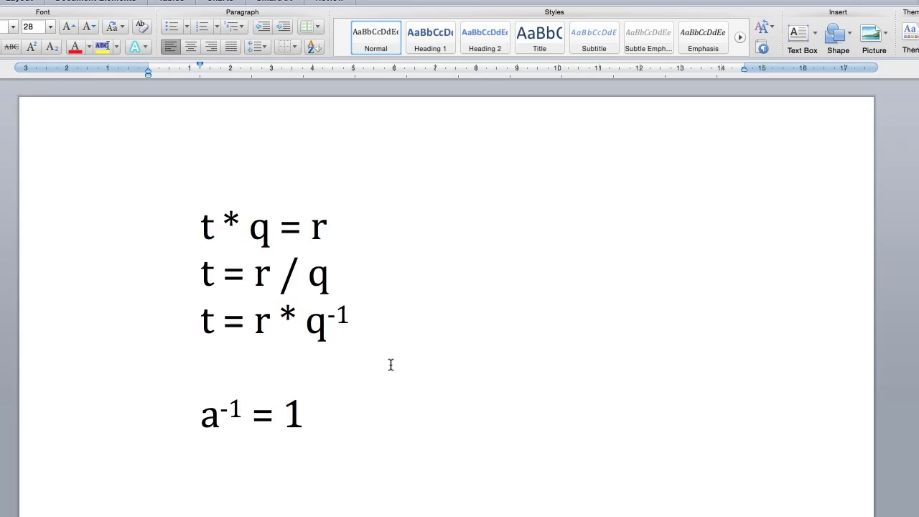
type(" / a")
Undo the a⁻¹ = 1 / a line, leaving the three equations for t
key("Up")
key("Up")
key("Up")
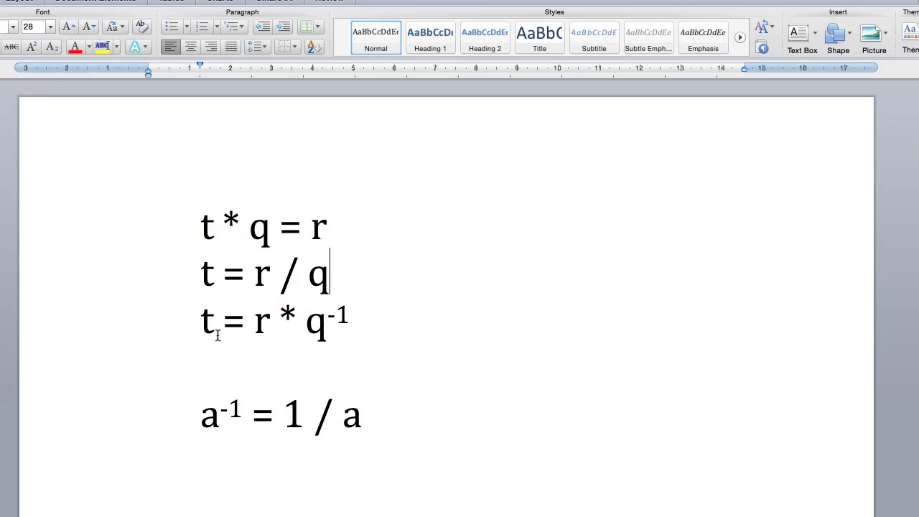
left_click_drag(201, 324, 347, 325)
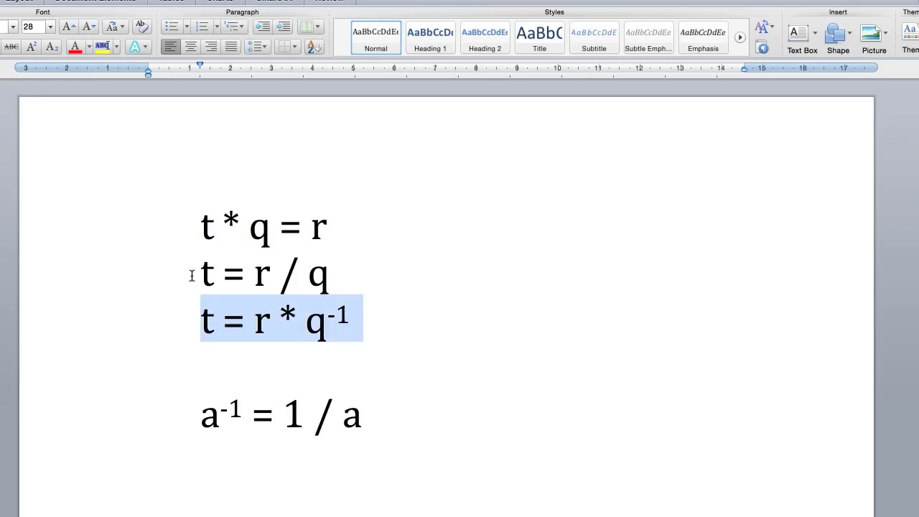
left_click_drag(199, 277, 337, 275)
key("ctrl+z")
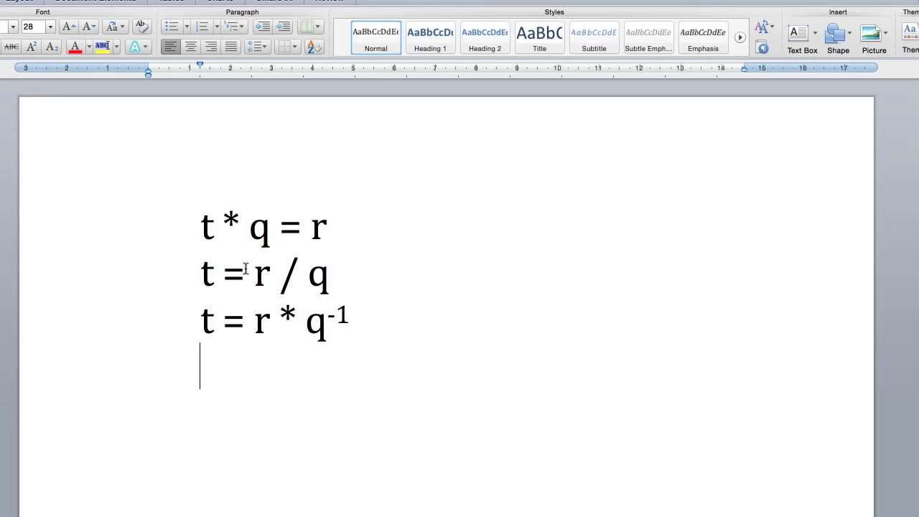
left_click_drag(279, 280, 298, 280)
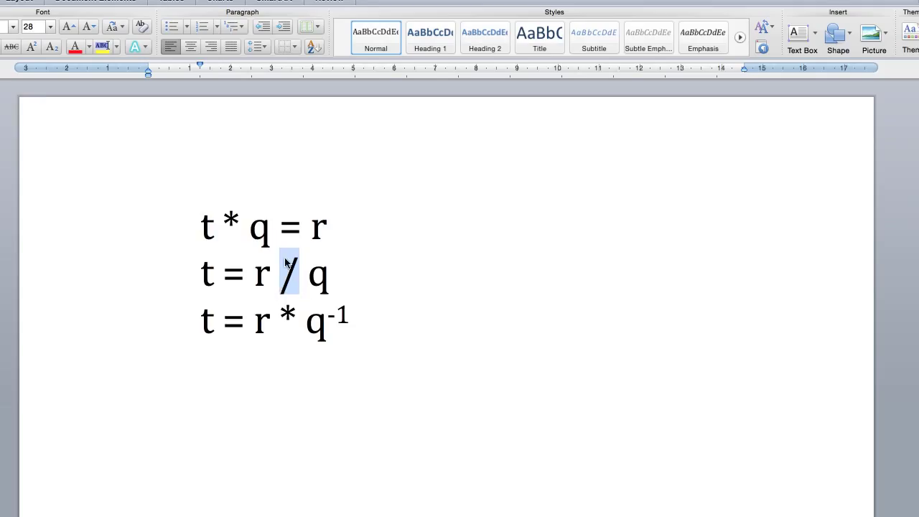
left_click(308, 325)
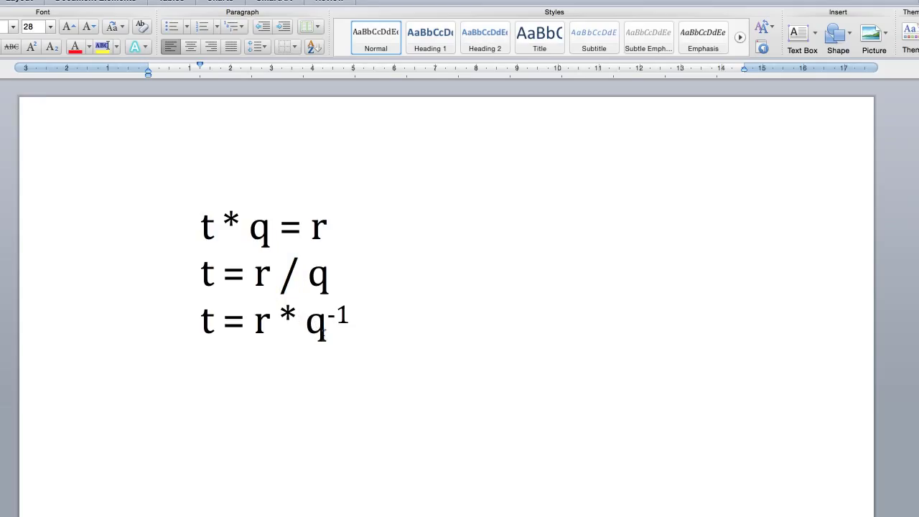
left_click_drag(307, 324, 352, 324)
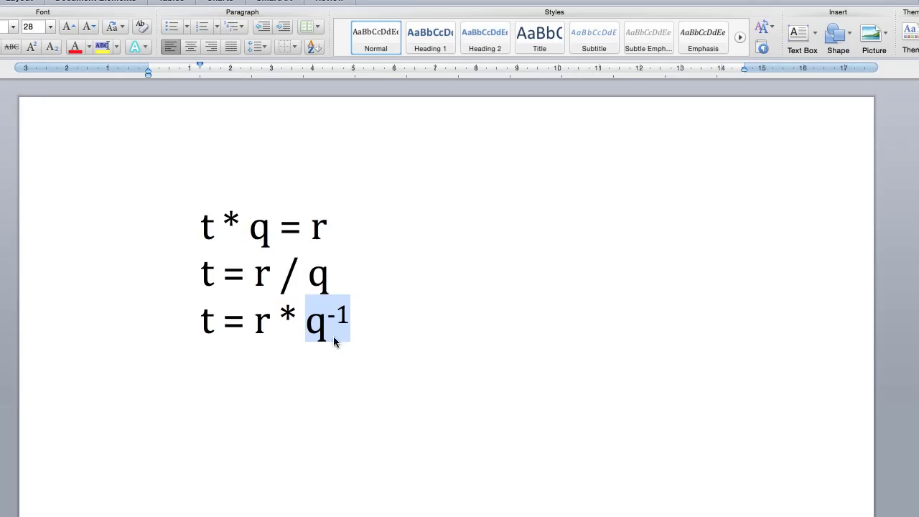
left_click(258, 325)
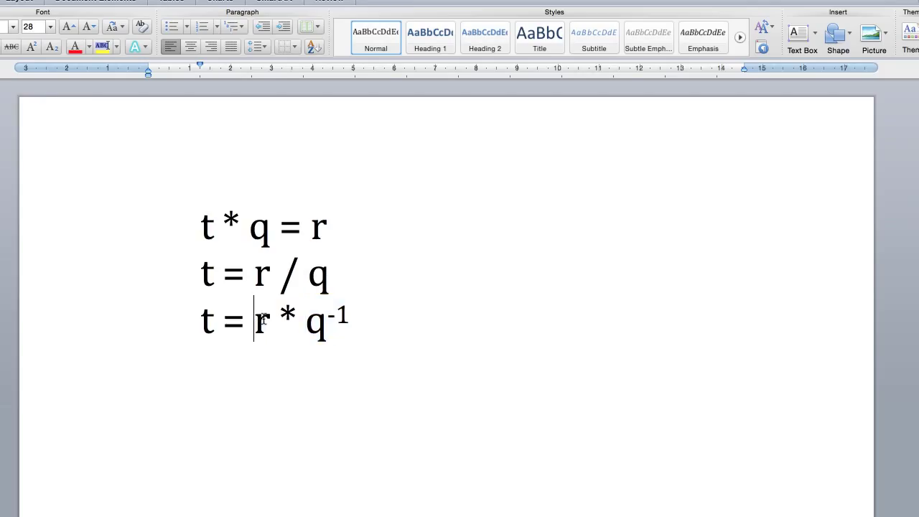
Write q⁻¹ on a new line and define q = (w, x, y, z) above it
double_click(264, 322)
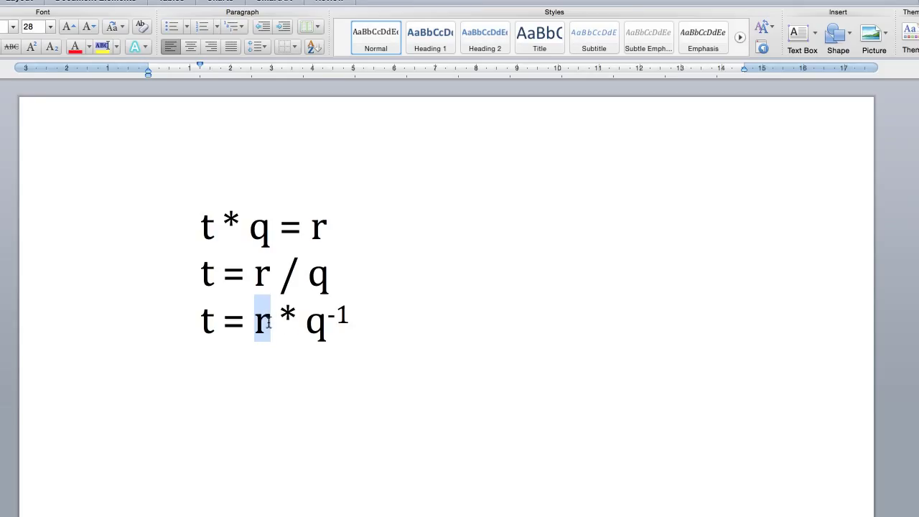
left_click(318, 370)
type("q")
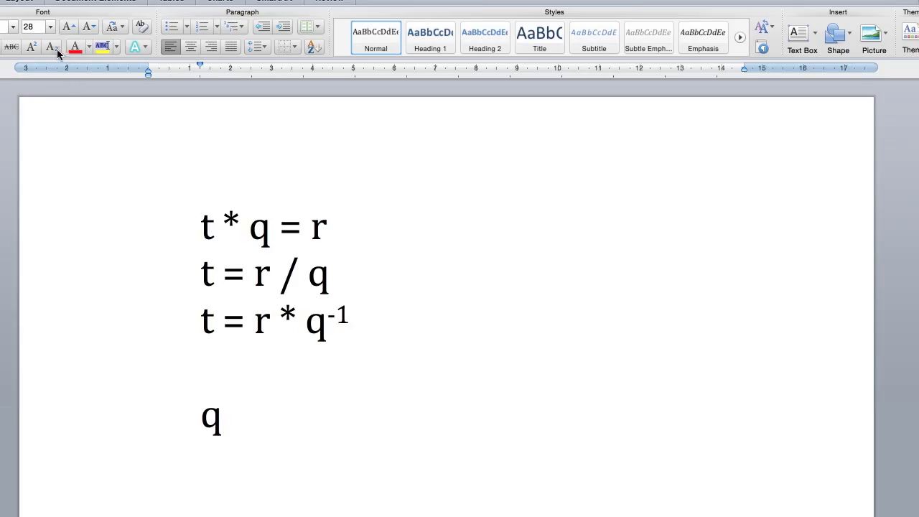
left_click(30, 47)
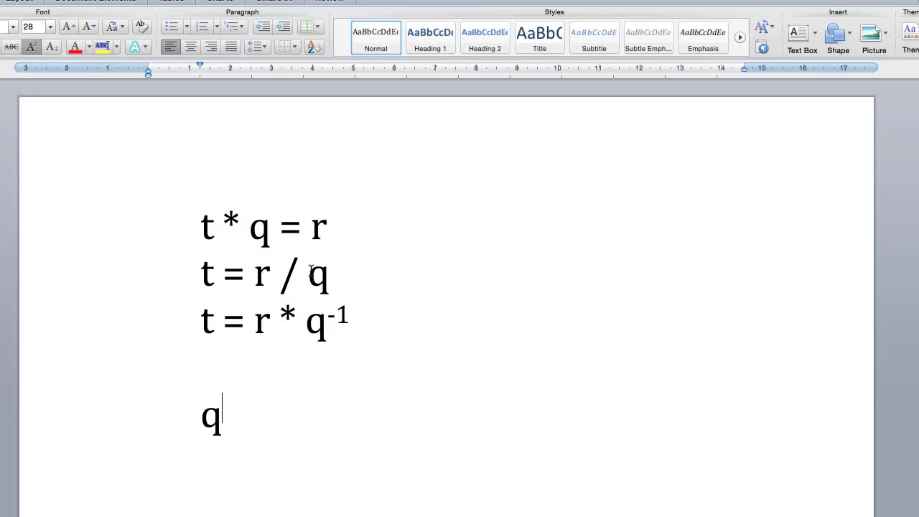
type("-1")
key("Up")
type("(")
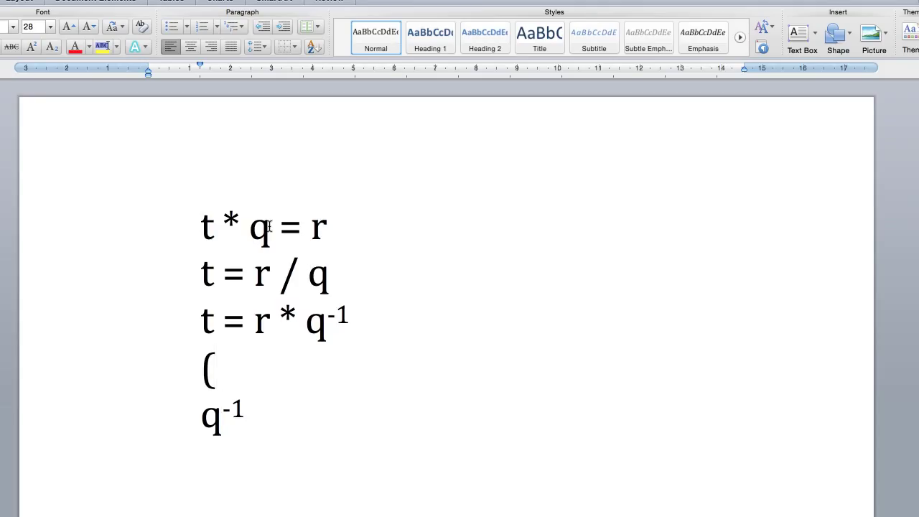
type("w, x, y, z)")
key("Home")
type("q =")
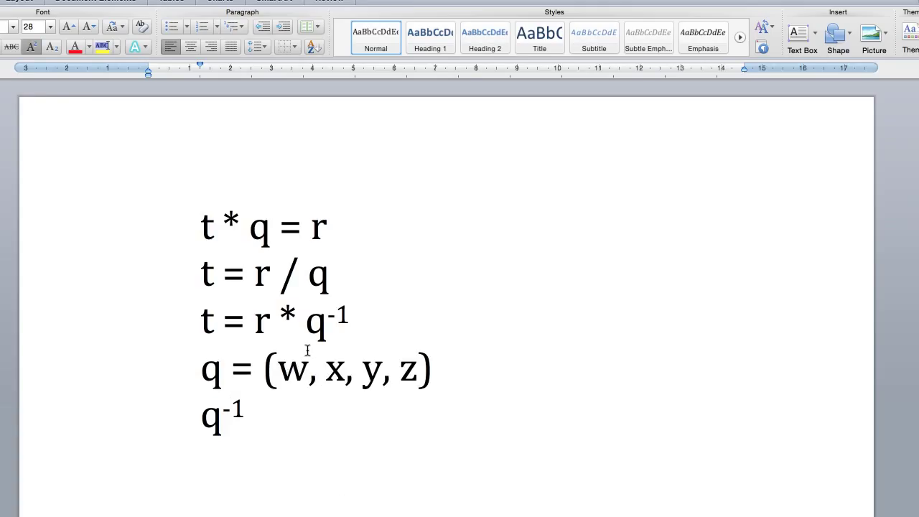
Complete q⁻¹ = (w, -x, -y, -z), then switch back to Blender
key("super+shift+equal")
type("= (w,")
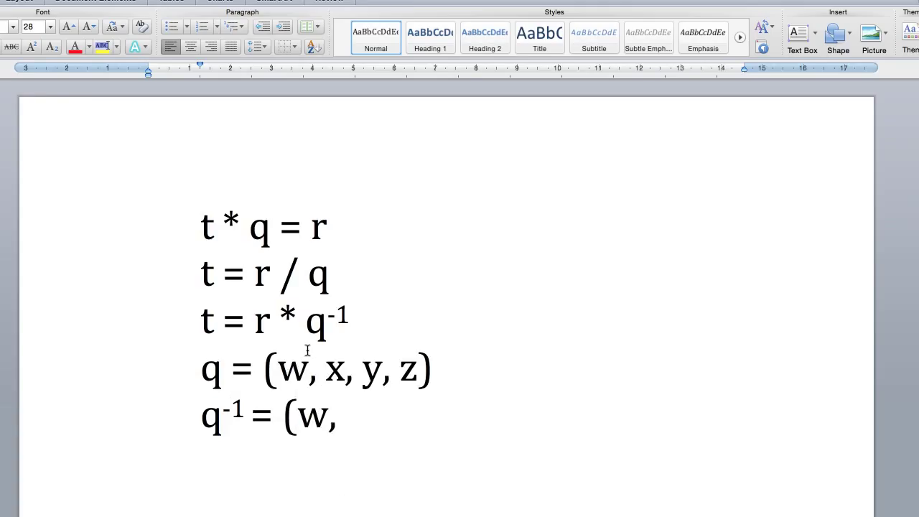
type(" -x, -y, -z)")
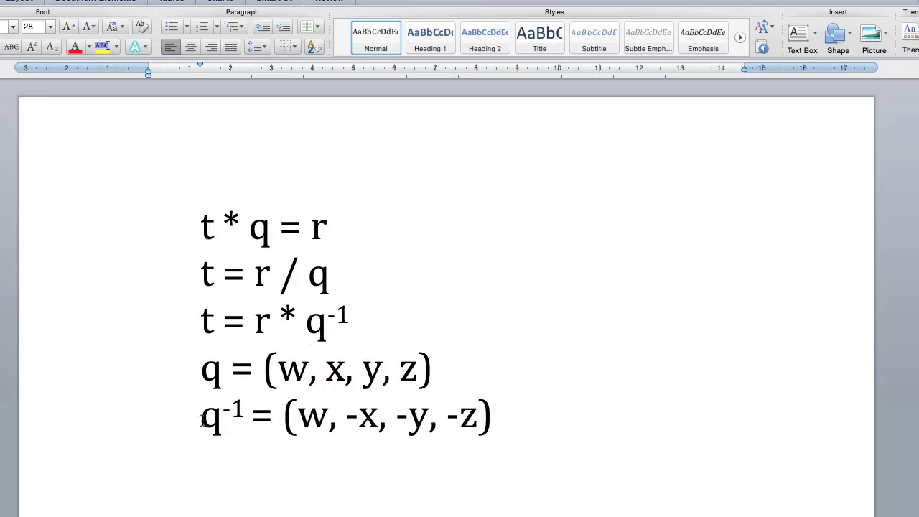
left_click_drag(201, 413, 497, 420)
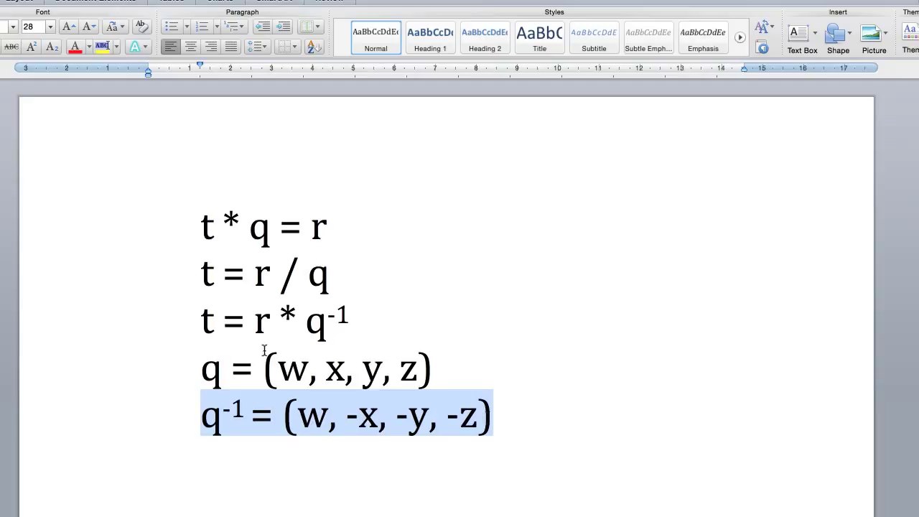
mouse_move(215, 321)
left_mouse_down()
mouse_move(205, 327)
mouse_move(352, 323)
left_mouse_up()
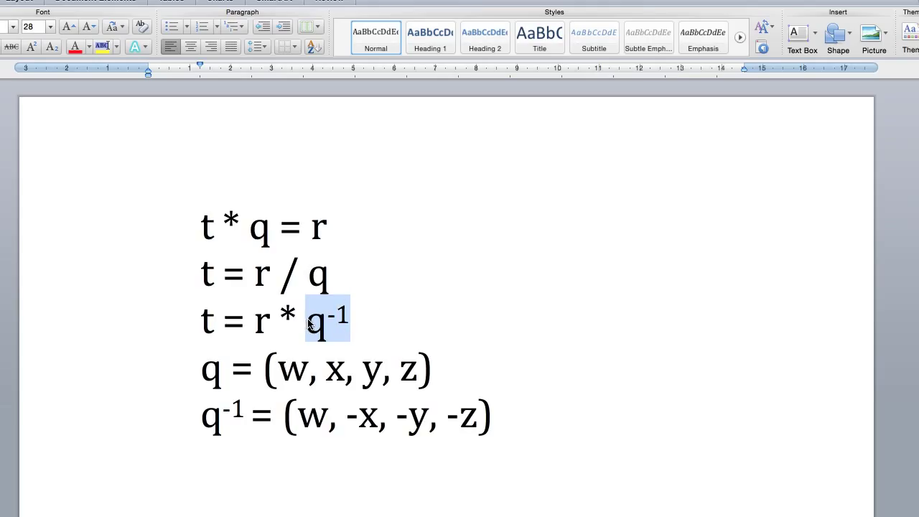
key("super+Tab")
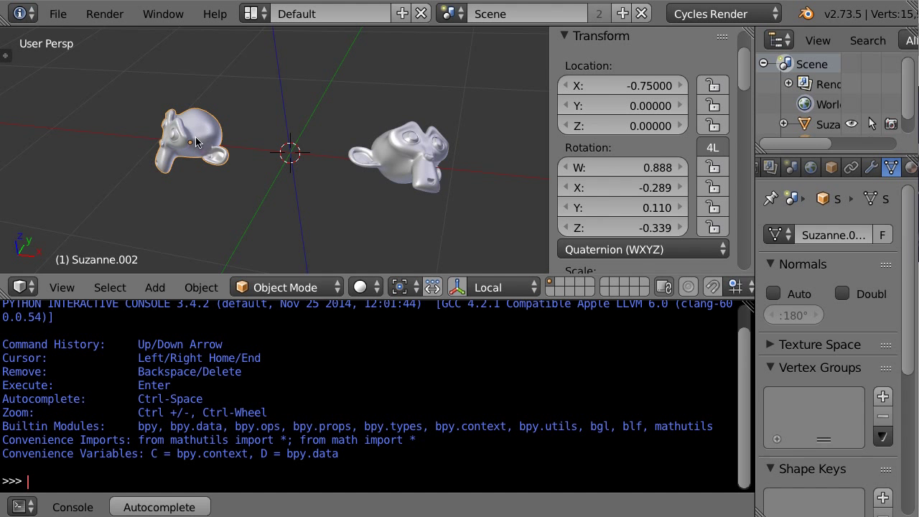
Store the left Suzanne's rotation_quaternion as q in the Python console
type("C.object.rot")
key("ctrl+space")
type("q")
key("ctrl+space")
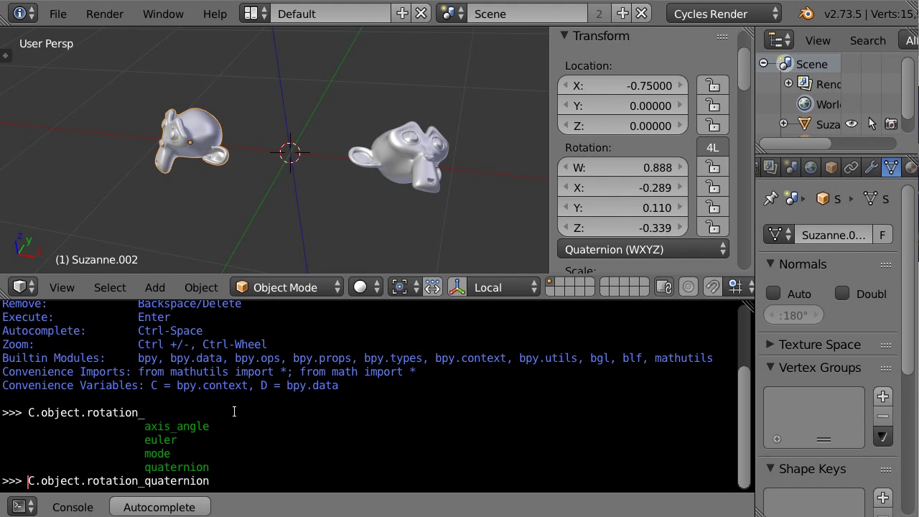
type("q =")
key("Return")
Select the right Suzanne and store its rotation quaternion as r
right_click(398, 138)
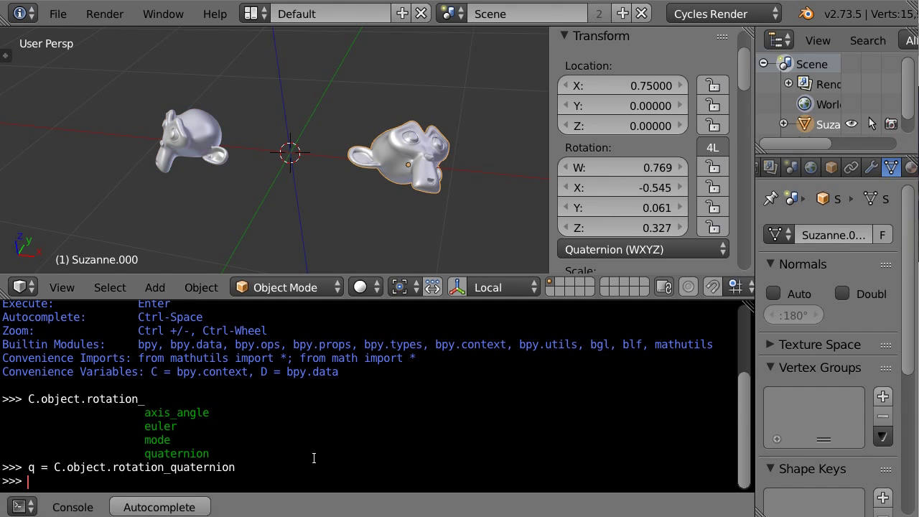
key("Up")
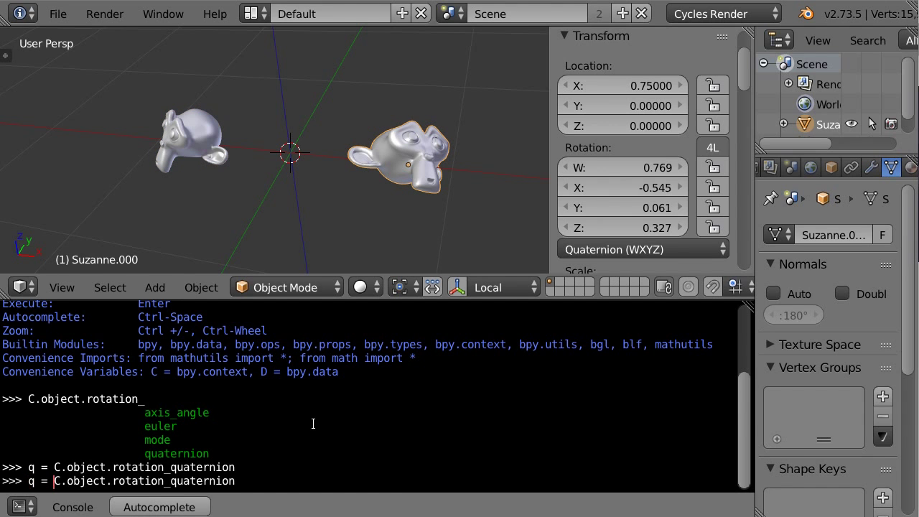
key("BackSpace")
type("r")
key("Return")
type("t = r *")
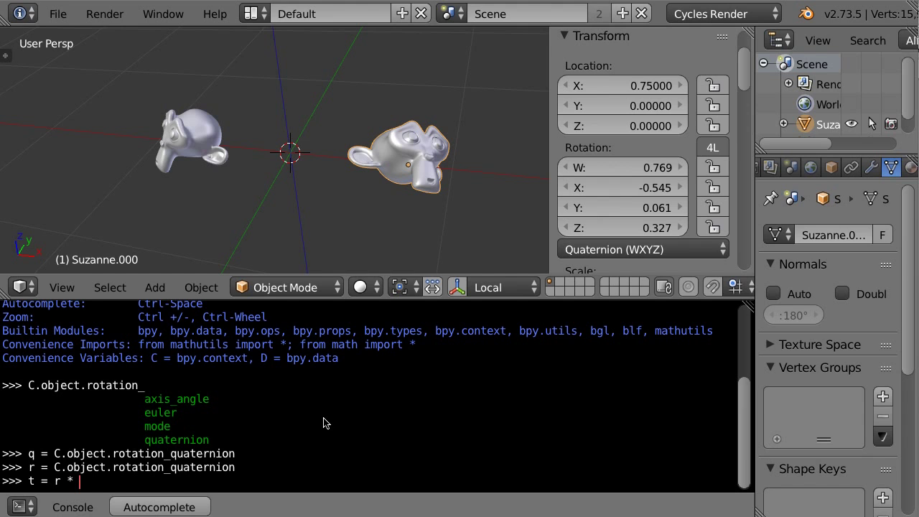
Compute t = r * q.conjugated() and print it: Quaternion(0.736, −0.205, 0.249, 0.593)
type("q.conjugated()")
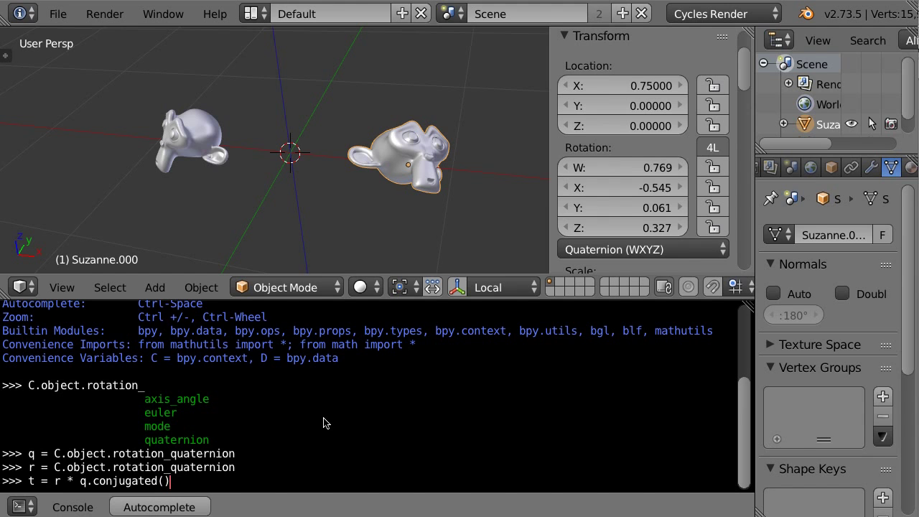
key("Return")
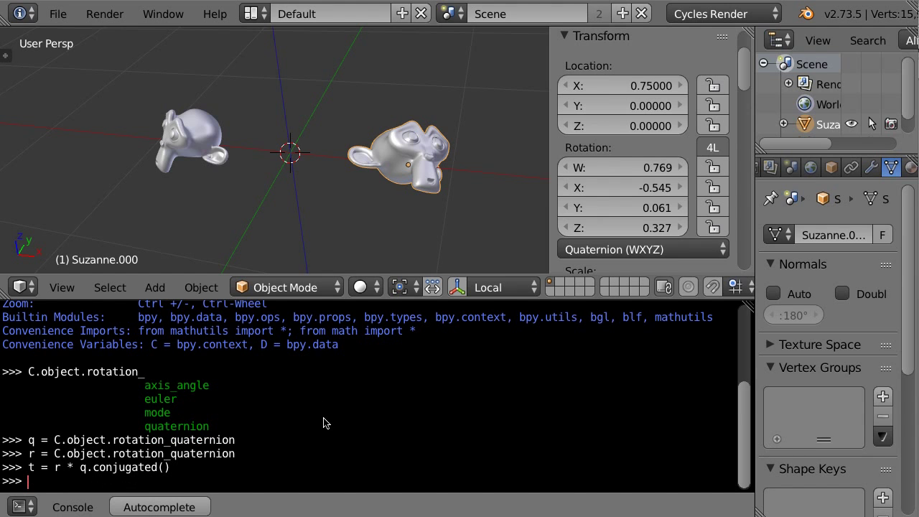
type("t")
key("Return")
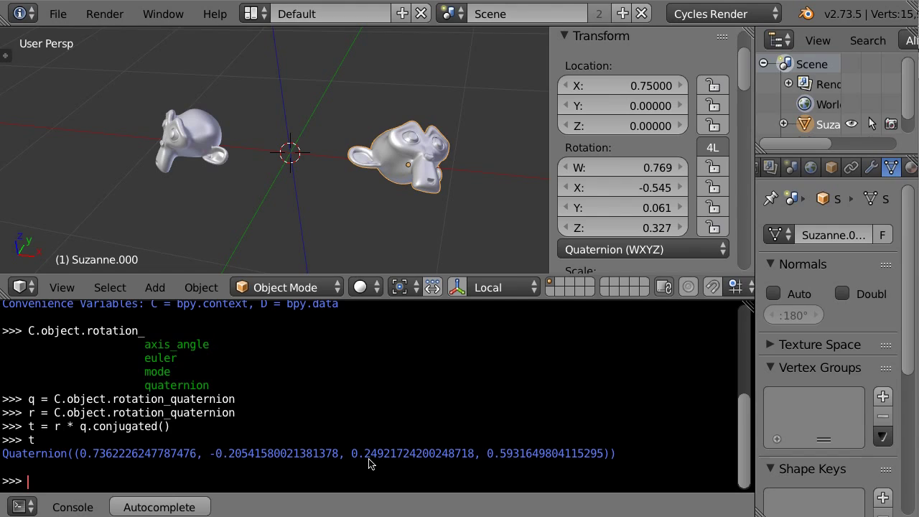
Duplicate the right Suzanne and place the copy in front, constrained to the ground plane
key("ctrl+z")
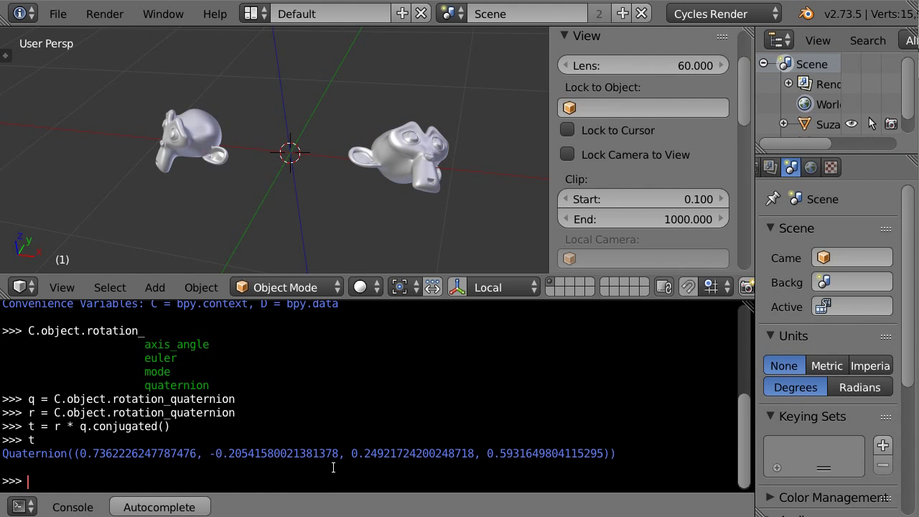
right_click(394, 149)
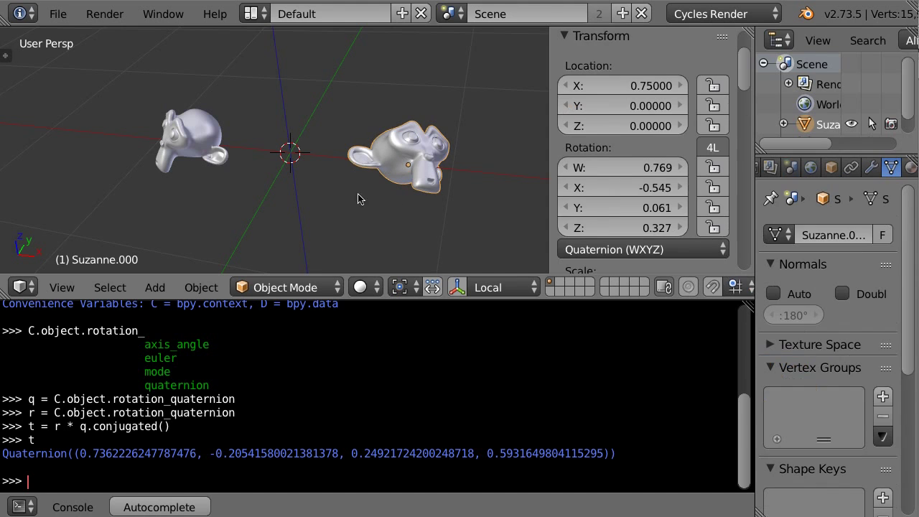
key("shift+d")
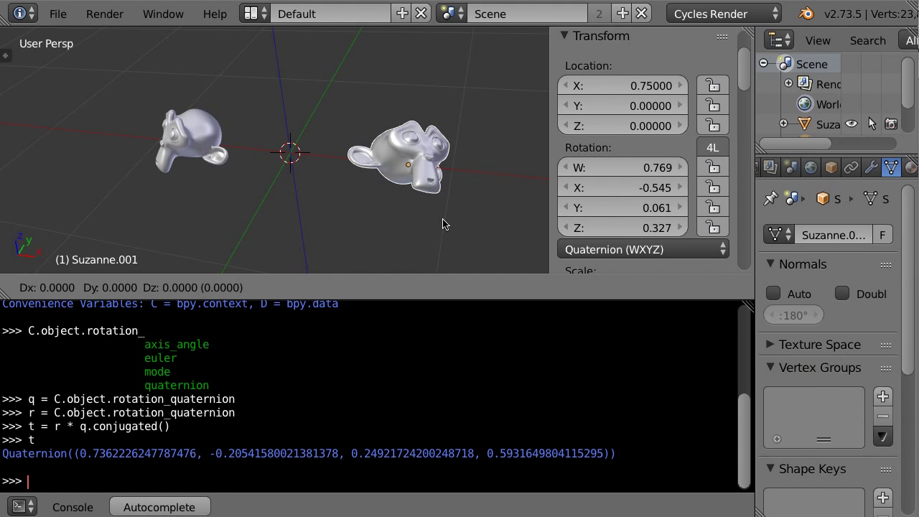
key("shift+z")
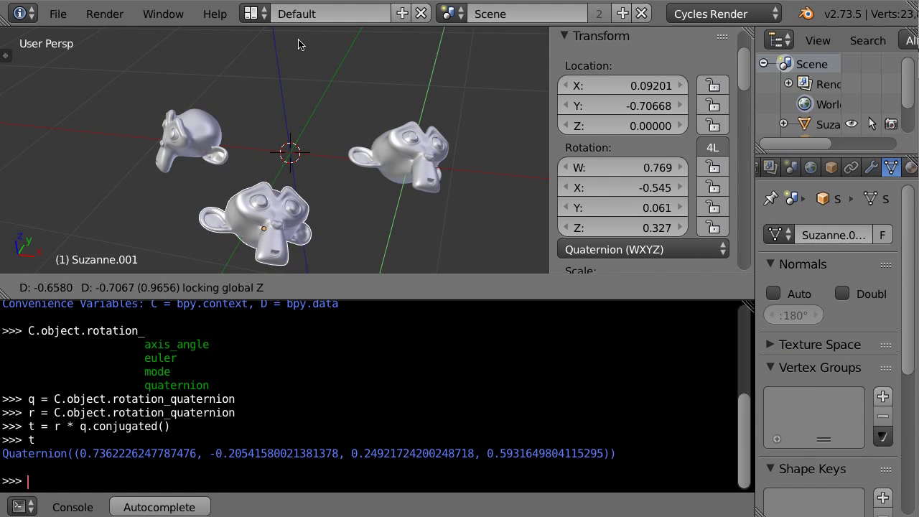
left_click(295, 185)
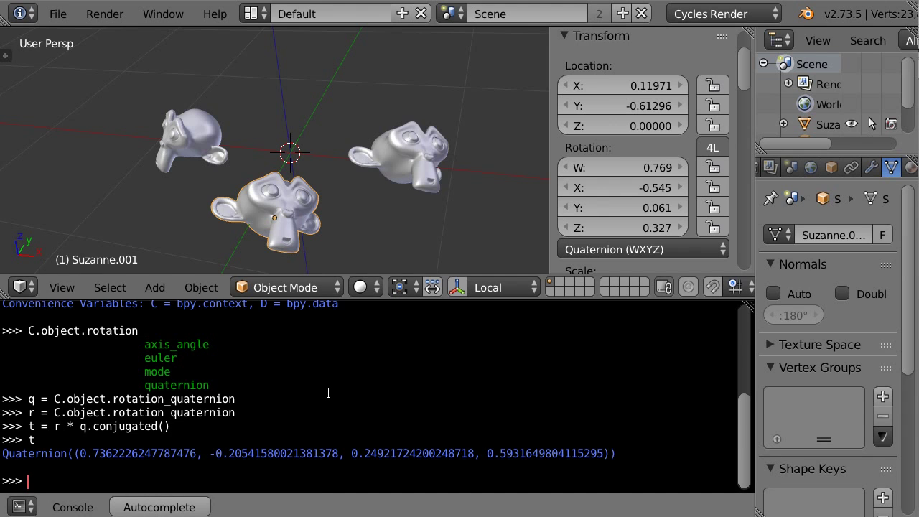
Set the copy's rotation_quaternion to t in the console
type("q = C.")
type("object.r")
type("ot")
key("ctrl+space")
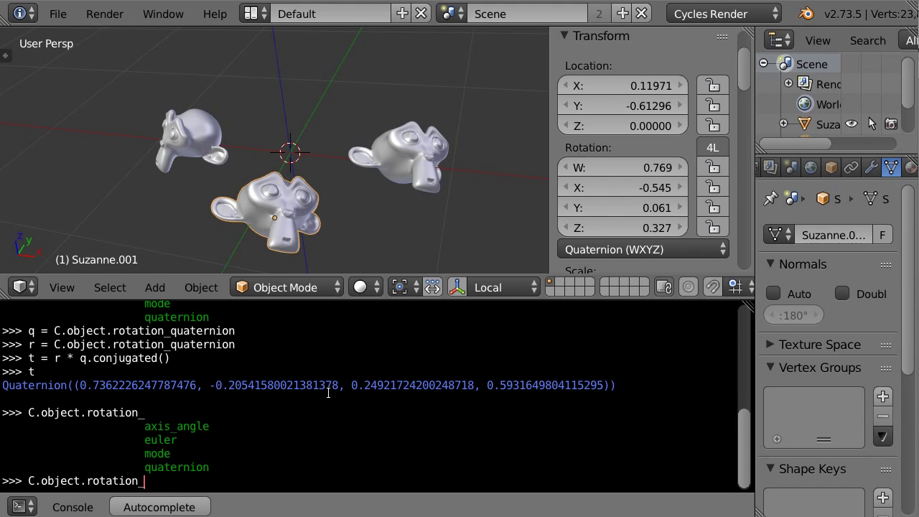
type("quaternion = t")
key("Return")
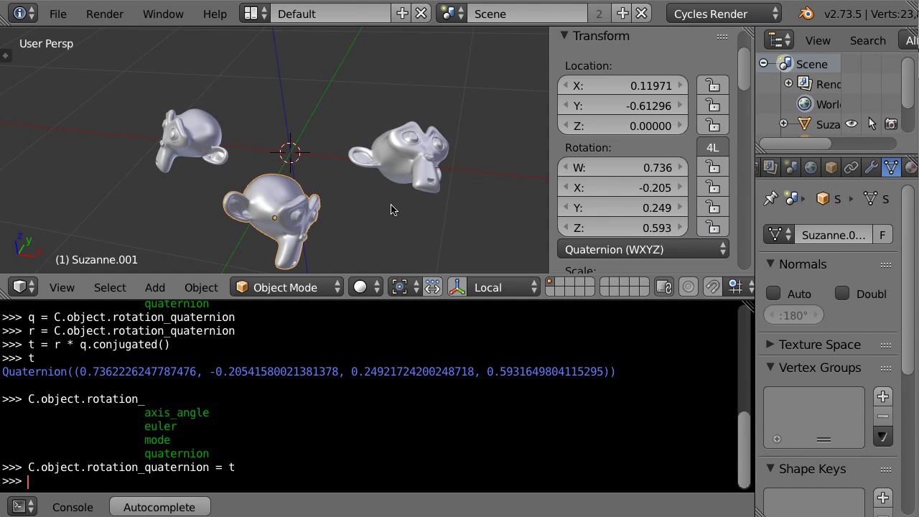
Select the left, right and bottom monkeys in turn to compare their rotations
right_click(189, 138)
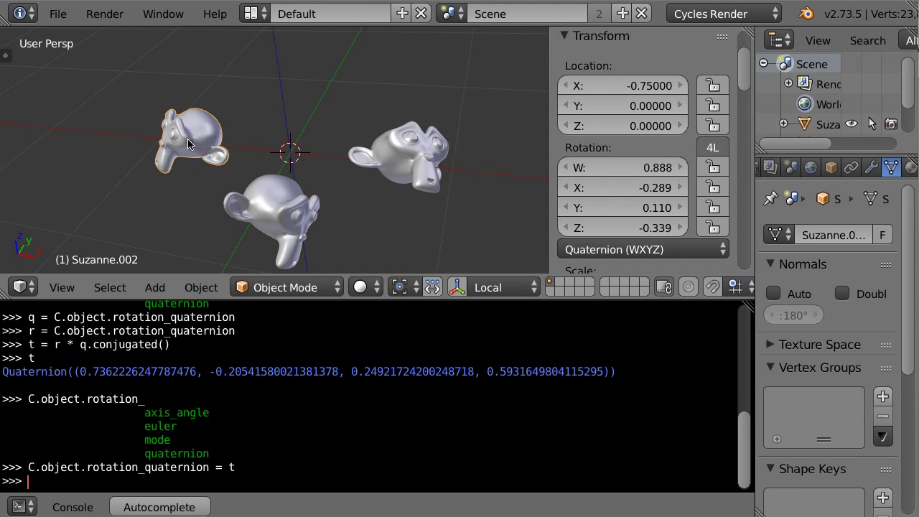
right_click(399, 148)
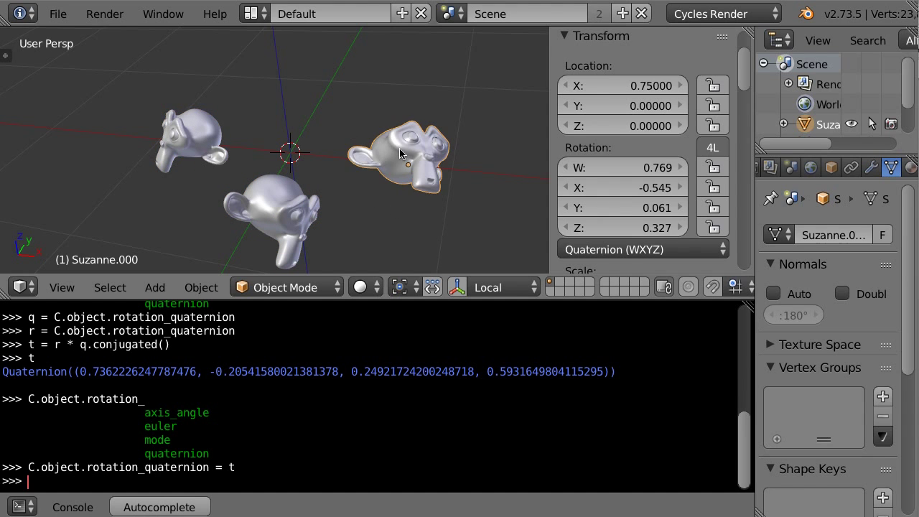
right_click(275, 216)
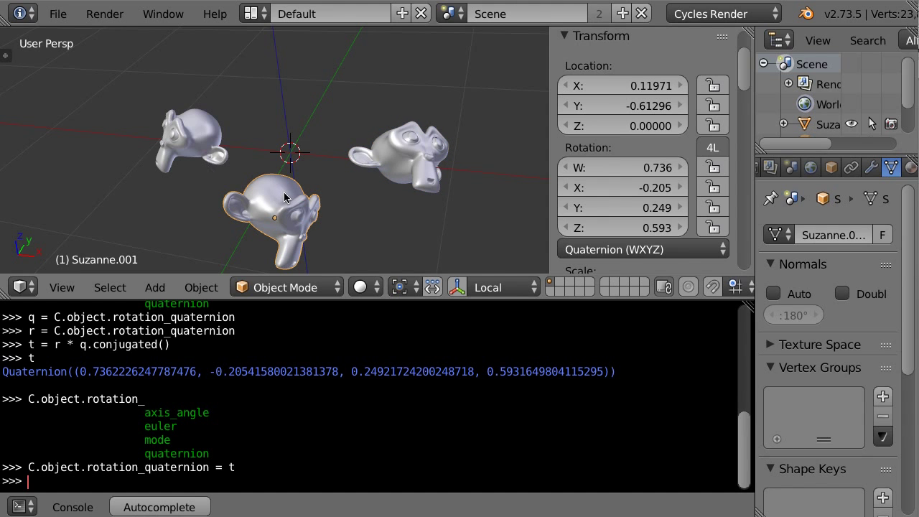
right_click(198, 119)
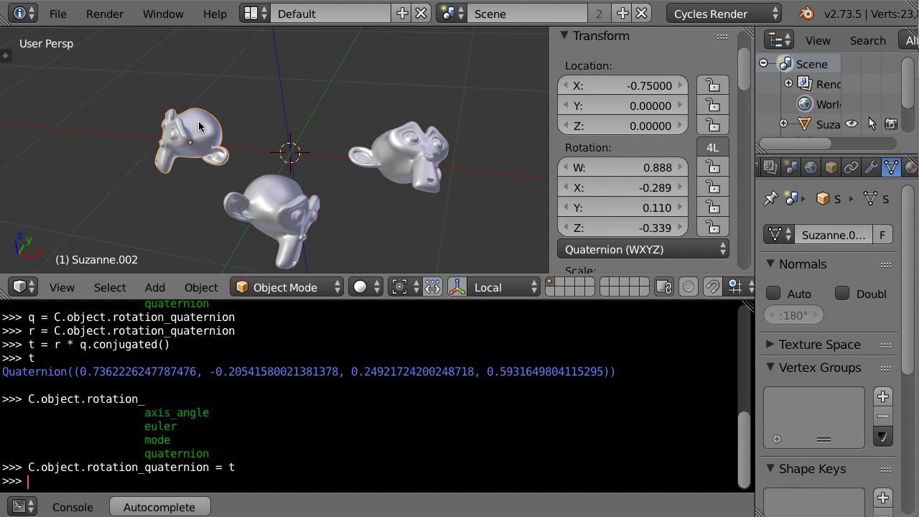
right_click(394, 161)
right_click(289, 203)
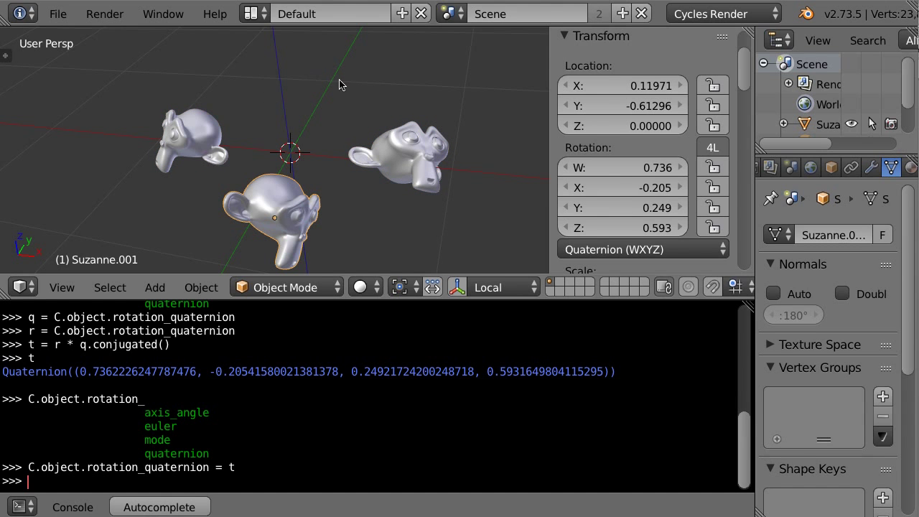
Delete the left and right monkeys and move the bottom one off to the left
right_click(194, 125)
right_click(423, 135, "shift")
key("x")
left_click(424, 135)
right_click(363, 208)
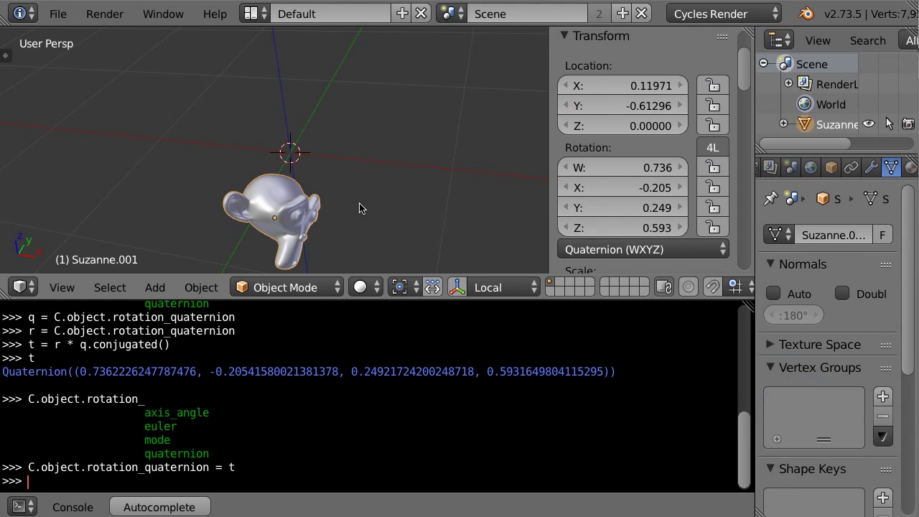
key("g")
left_click(166, 160)
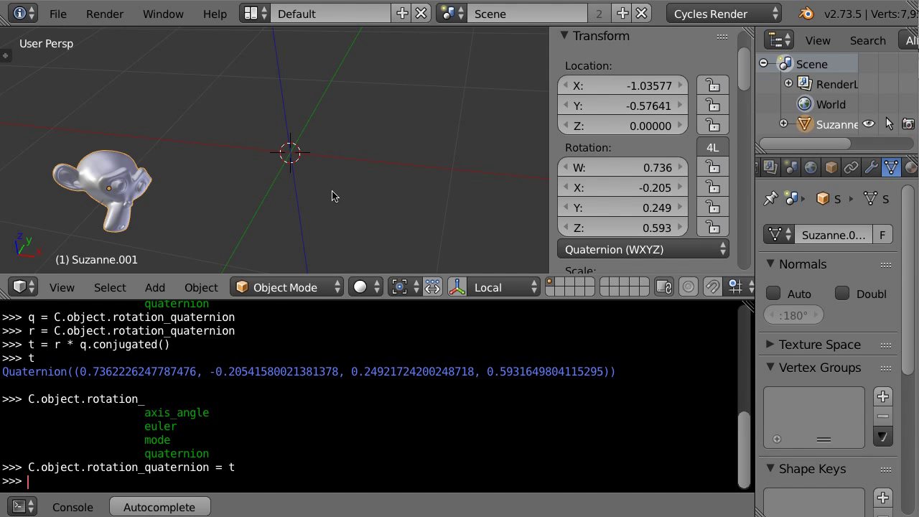
Add a sphere empty at the scene centre with display size .02
key("shift+a")
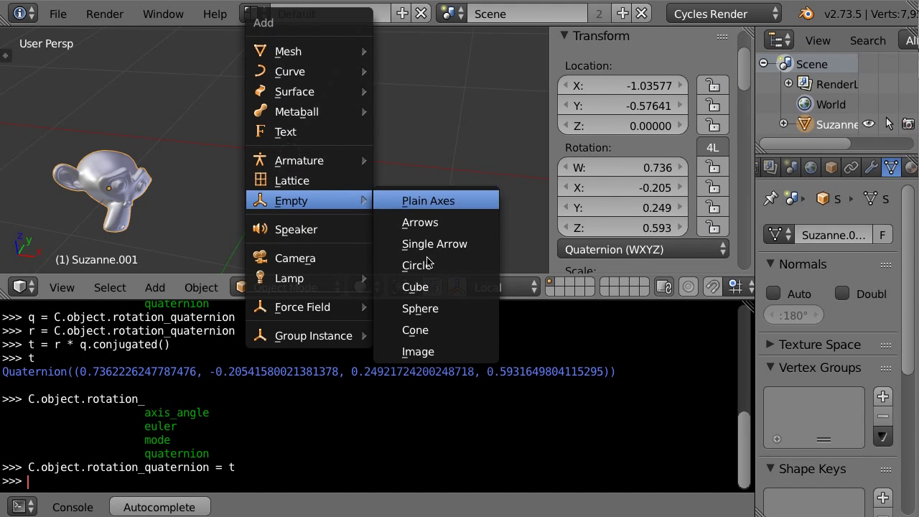
left_click(437, 307)
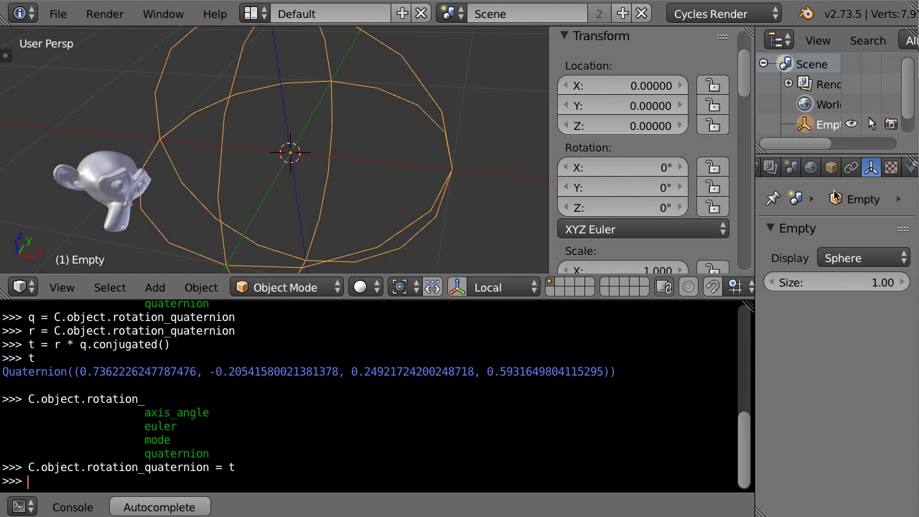
left_click(877, 284)
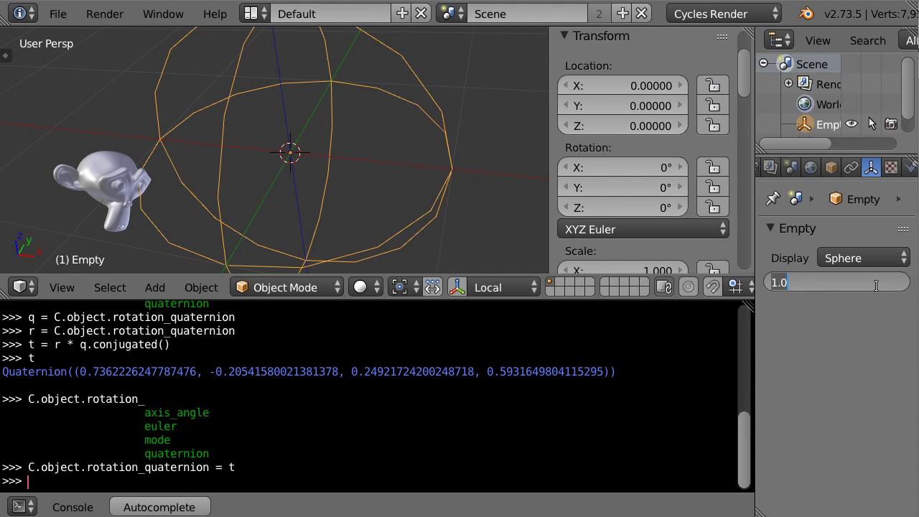
type(".")
type("02")
key("Return")
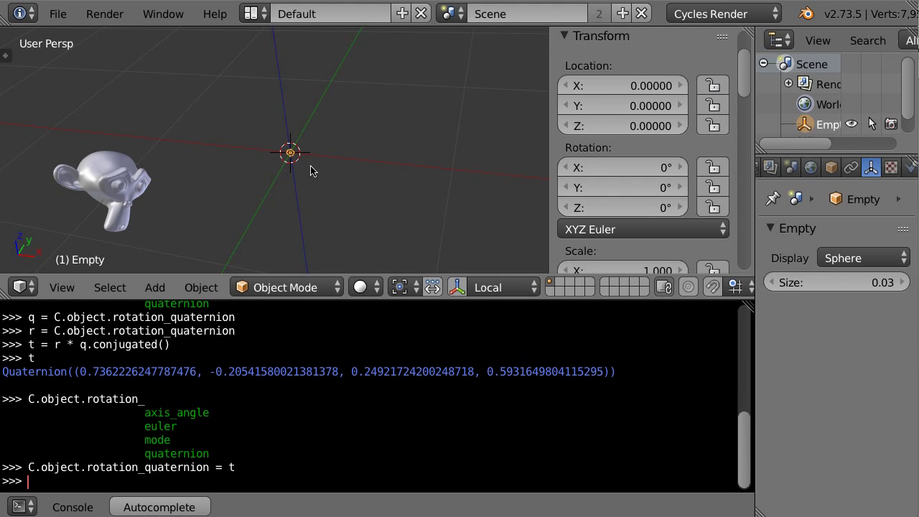
Move the empty up and left of centre, then reselect it
middle_click_drag(329, 173, 335, 176)
key("g")
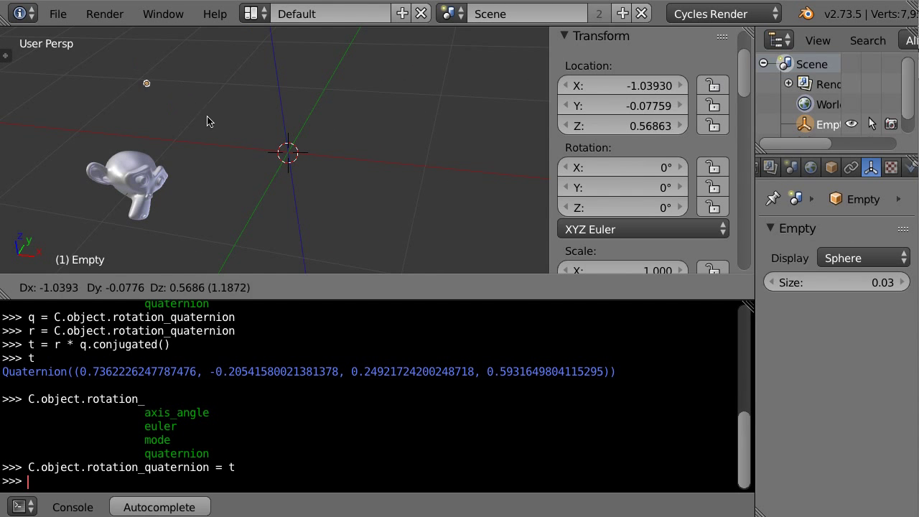
left_click(253, 134)
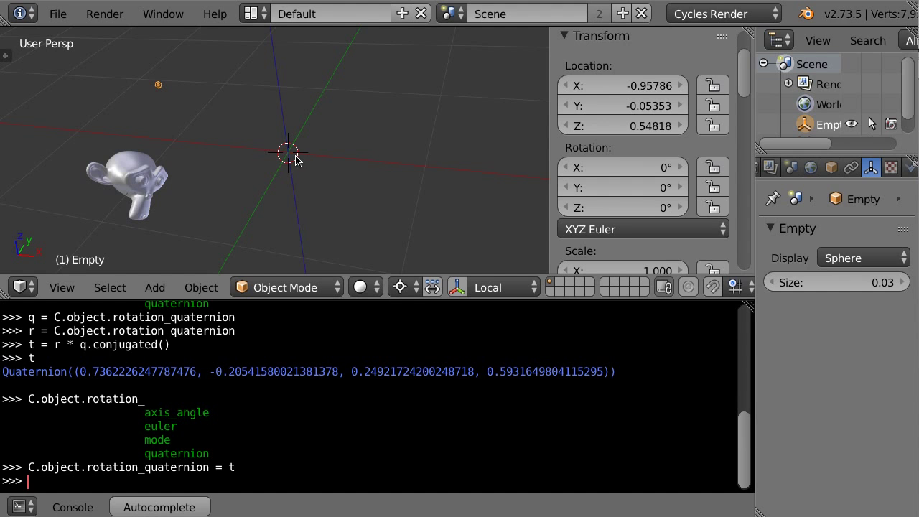
key("r")
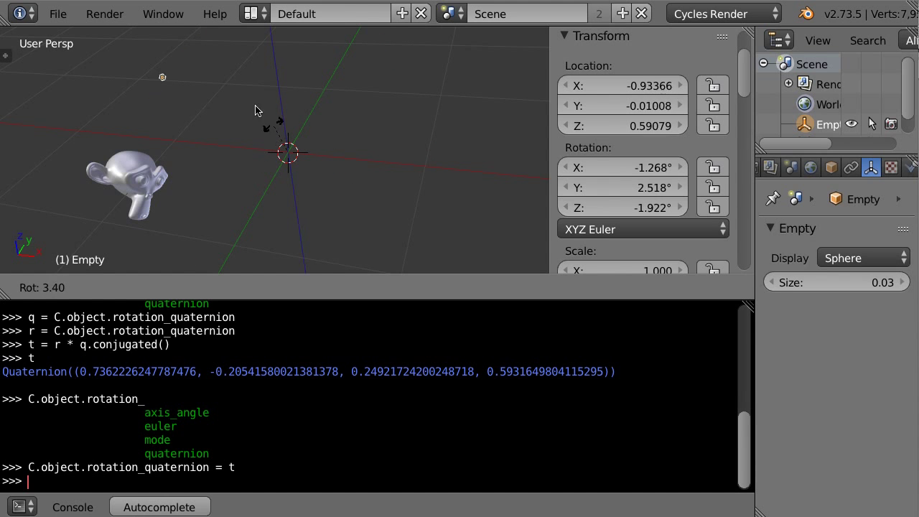
key("Escape")
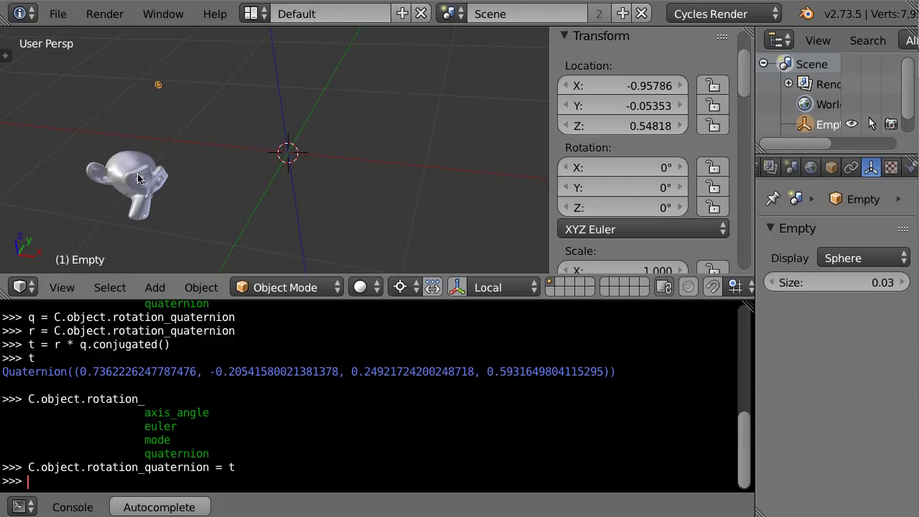
right_click(136, 179)
right_click(157, 88)
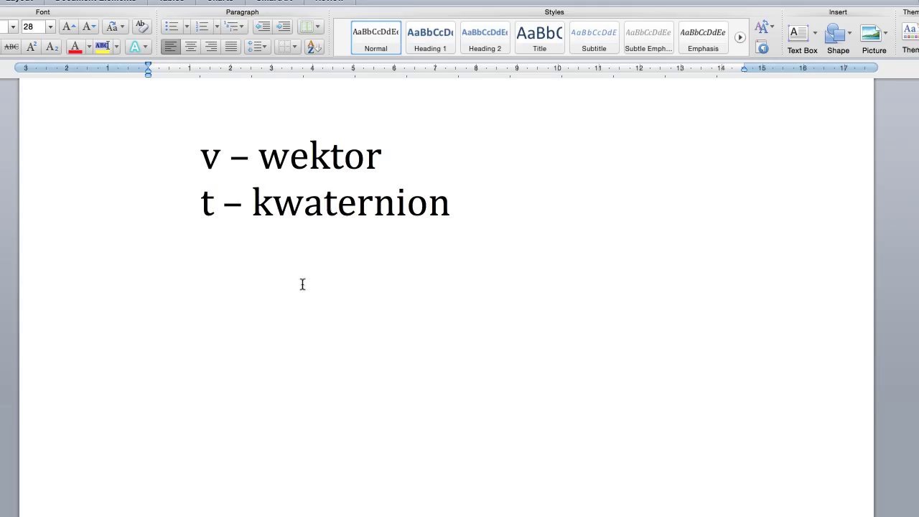
Type the formula v' = t * v * t⁻¹ on a new line
left_click(417, 282)
type("v'")
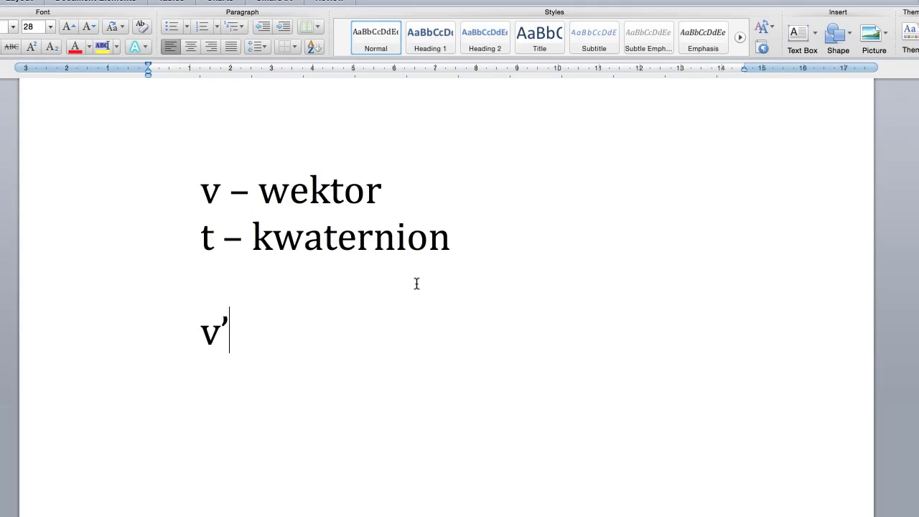
type(" =")
type("t*")
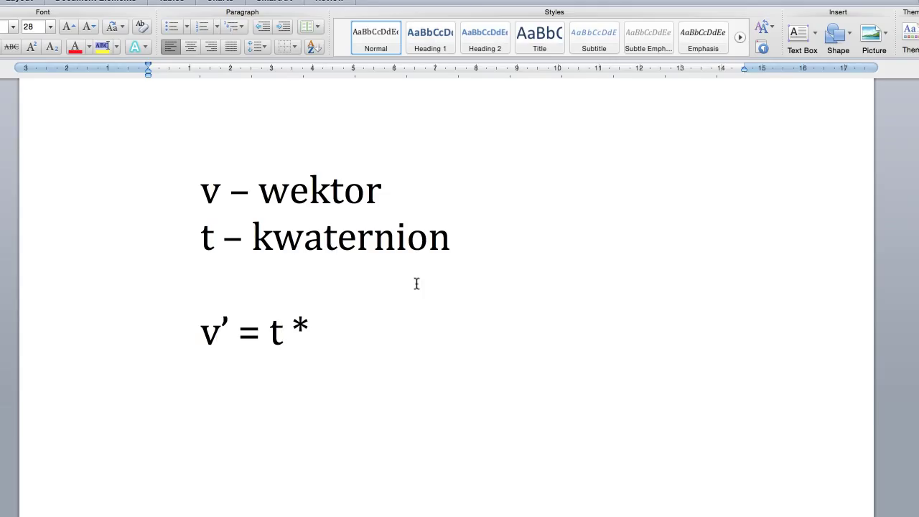
type("v * t")
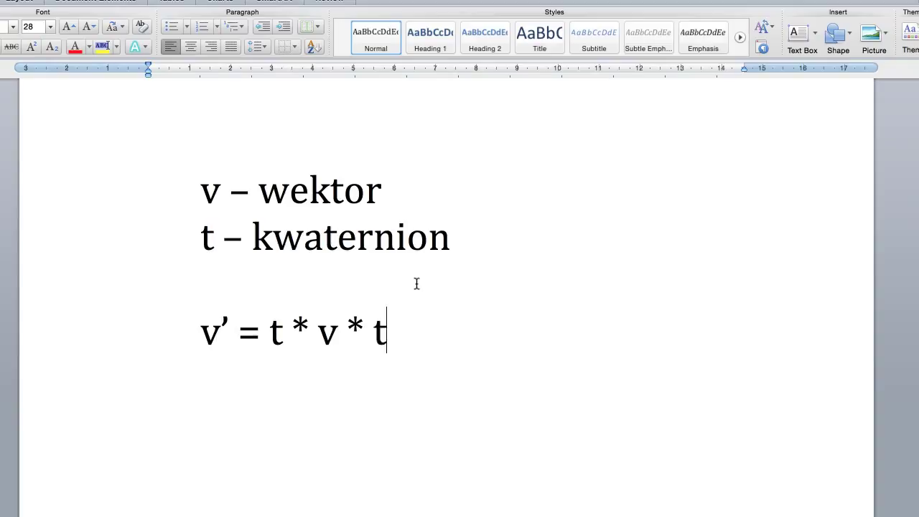
key("super+shift+equal")
type("-1")
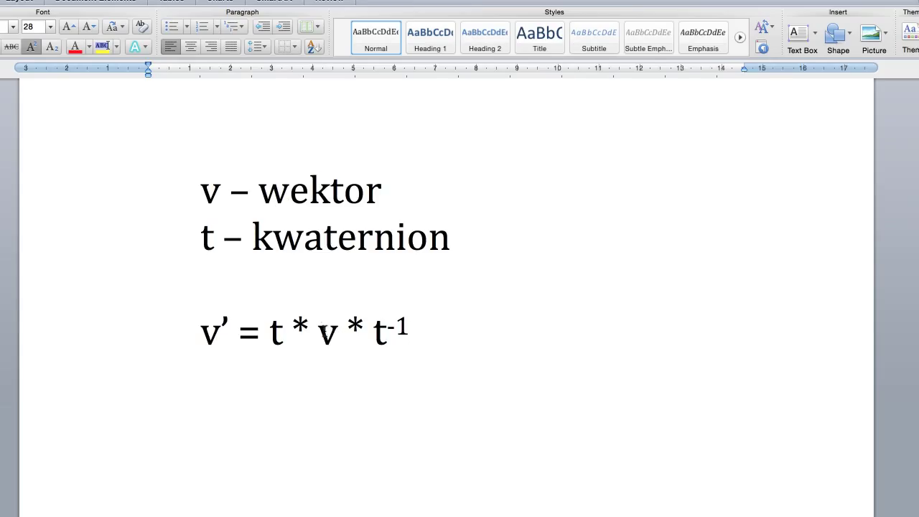
Add qv = (0.0, x,y,z) above the formula and change v to qv in it
left_click(234, 295)
key("Return")
type("qv = ")
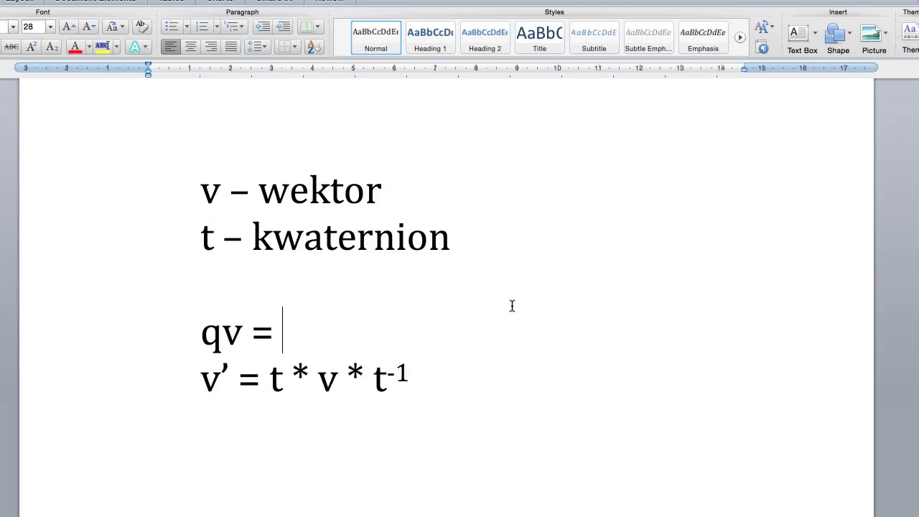
type("(")
type("0.0, ")
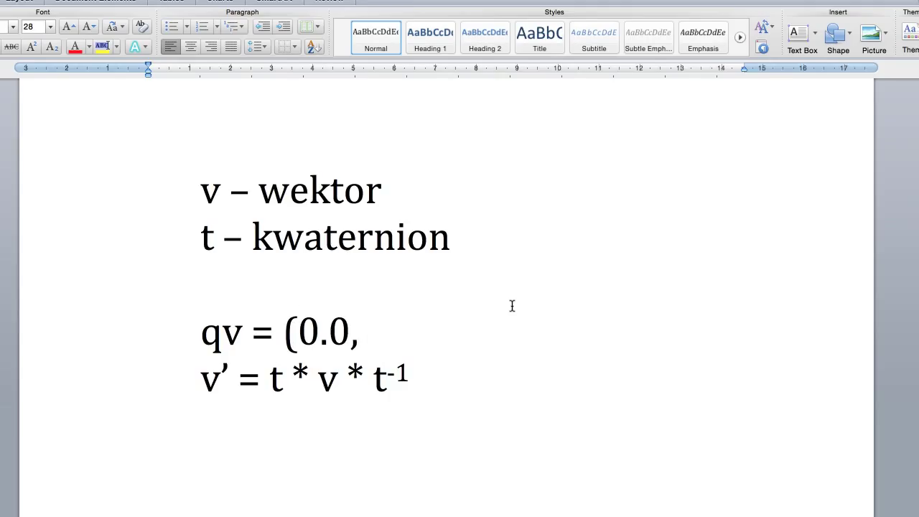
type("x,y,z)")
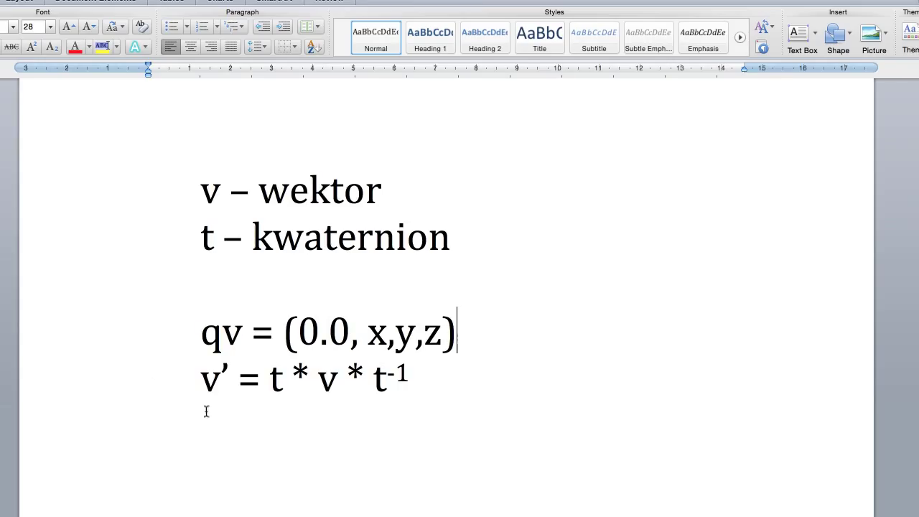
left_click(318, 378)
type("q")
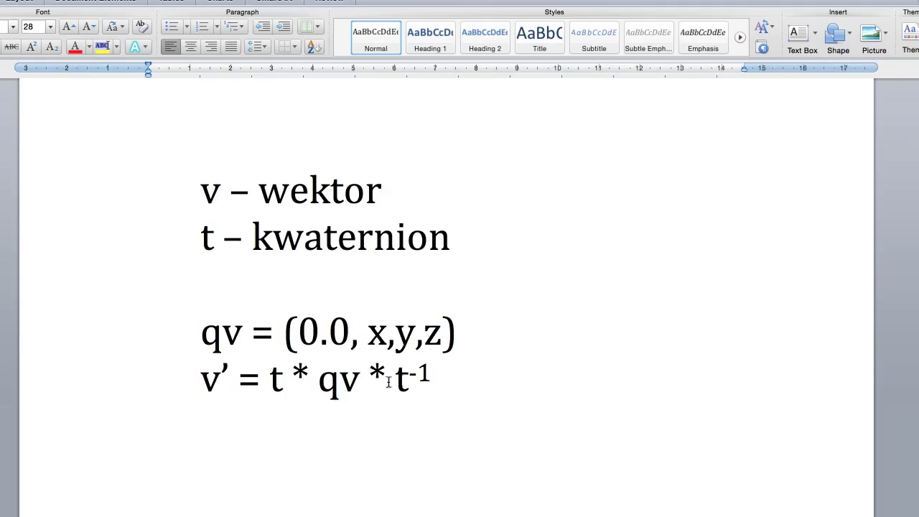
Assign v = C.object.location, print Vector(−0.958, −0.054, 0.548), and begin the qv = Quaternion line
left_click(384, 438)
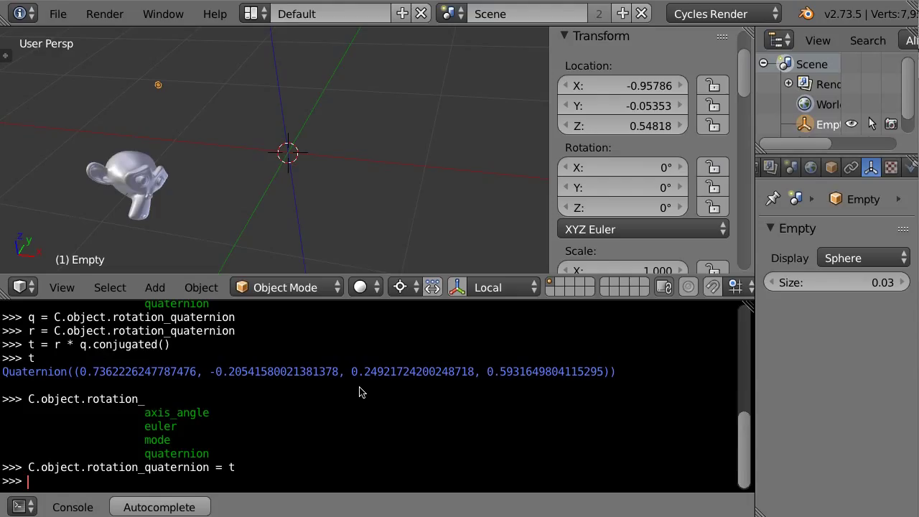
type("v = ")
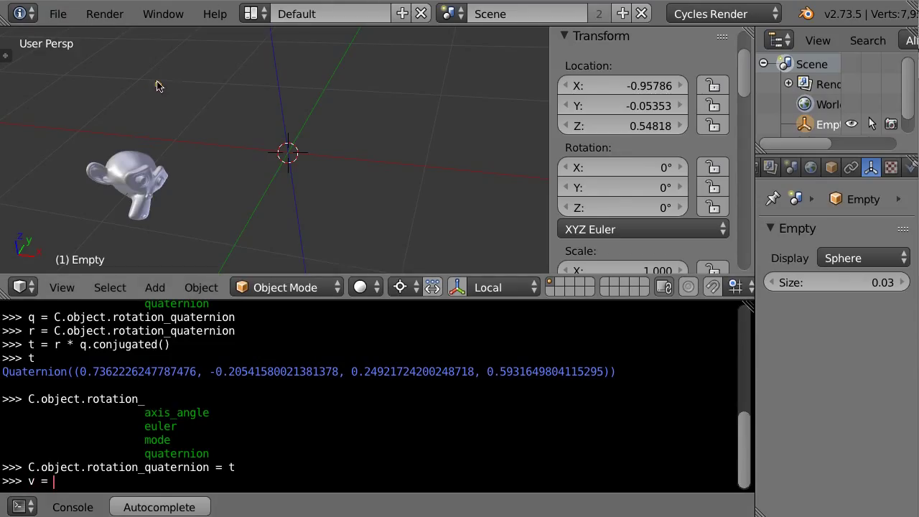
type("C.object.location")
key("Return")
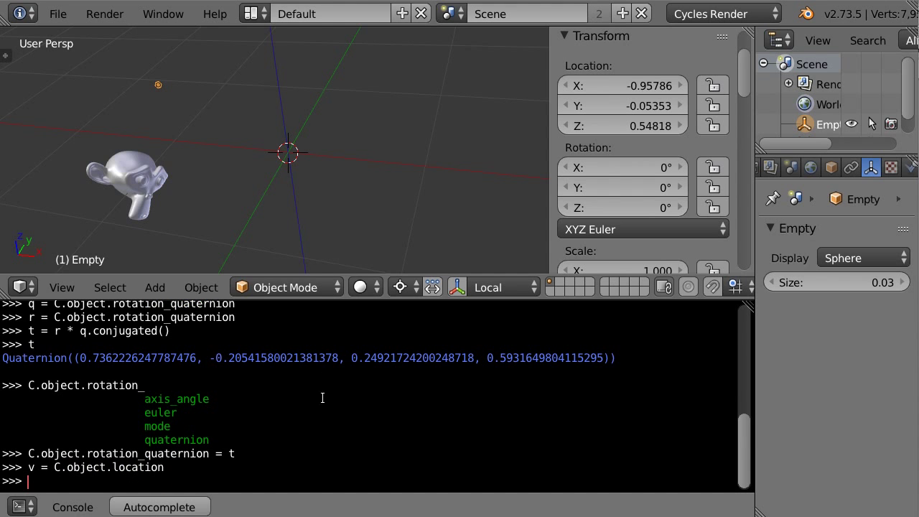
type("v")
key("Return")
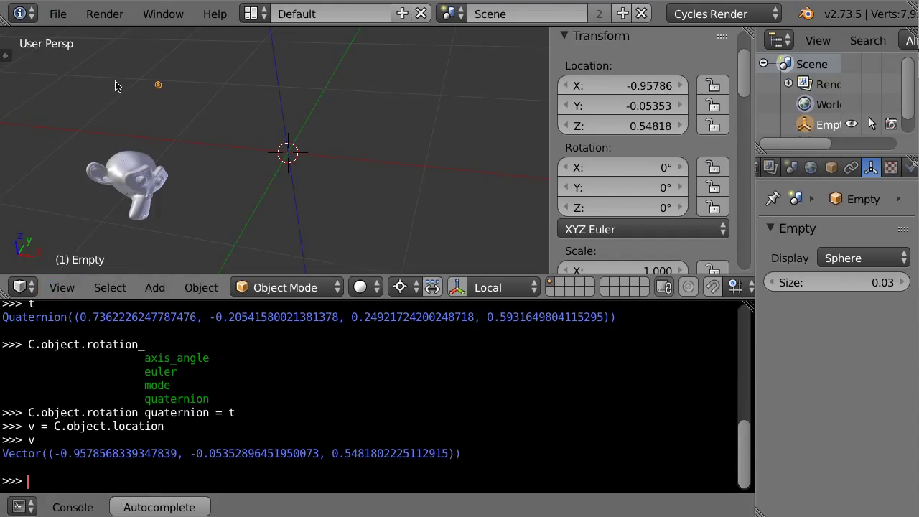
type("qv = ")
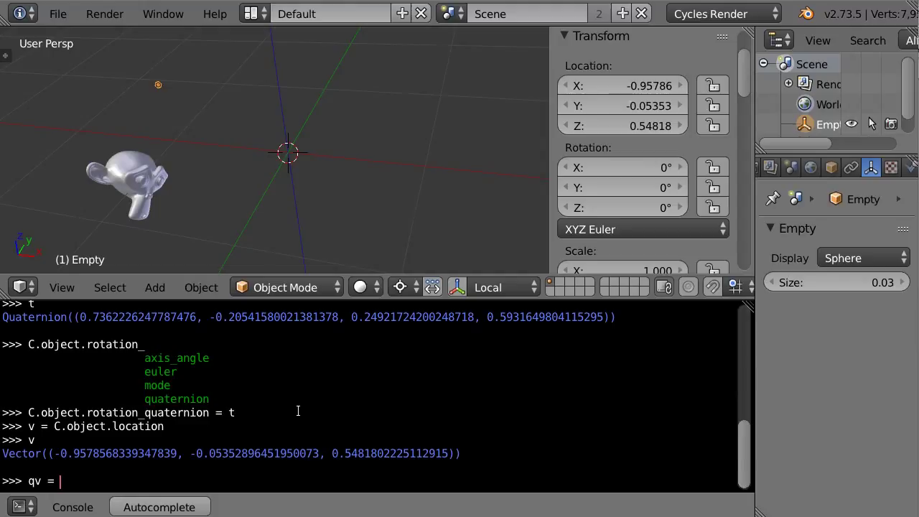
type("Q")
type("uaternion((")
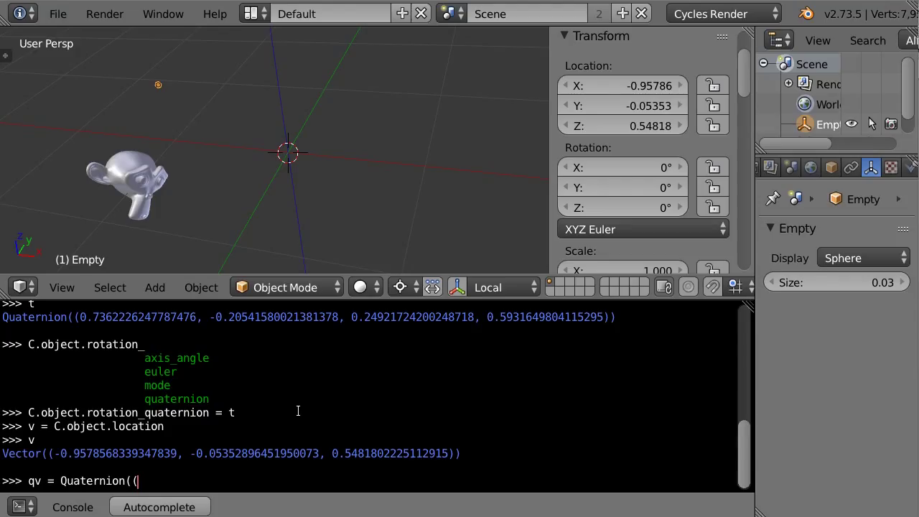
type("0.0")
Finish qv = Quaternion((0.0, v[0], v[1], v[2])), print it, and reselect the Empty
type("v[0]")
type(", v[1], v[2]")
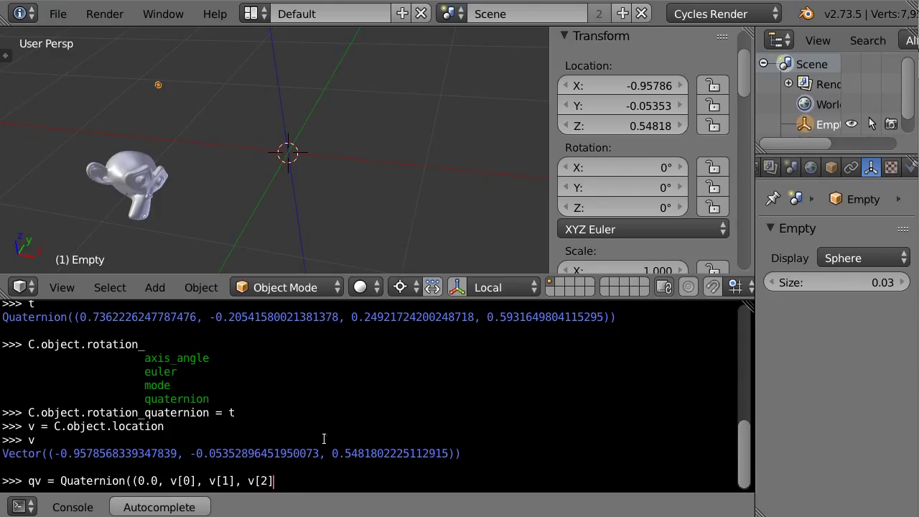
type(")")
key("Return")
type("qv")
key("Return")
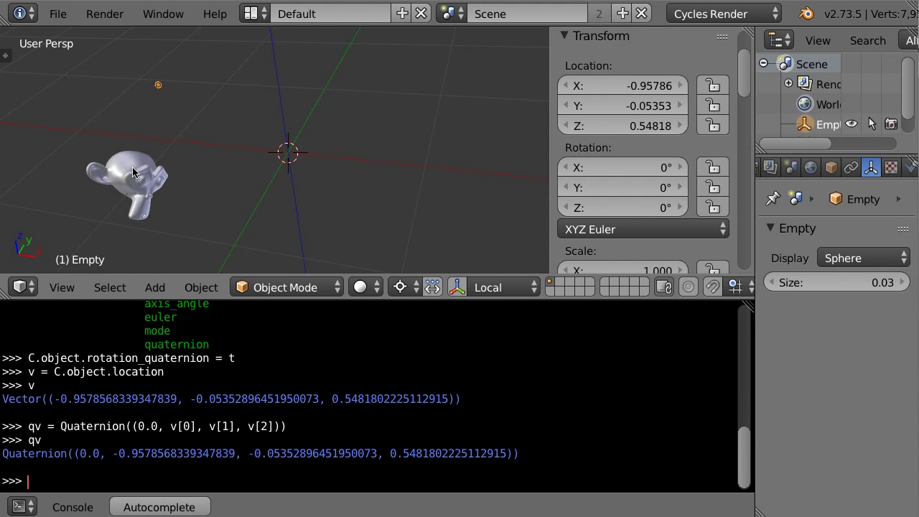
right_click(132, 178)
right_click(173, 86)
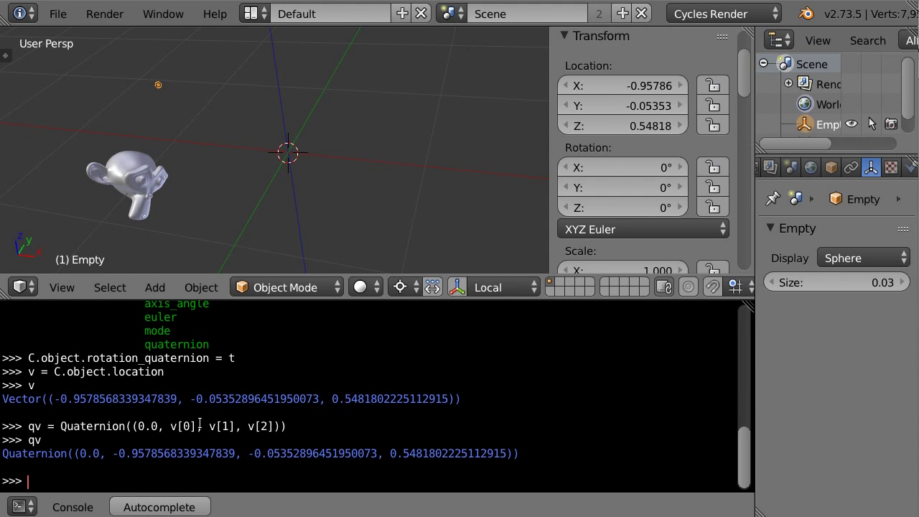
Compute v2 = t * qv * t.conjugated() in the console and print the resulting quaternion
type("v2 ")
type("= ")
type("t * ")
type("qv * t.conjugated()")
key("Return")
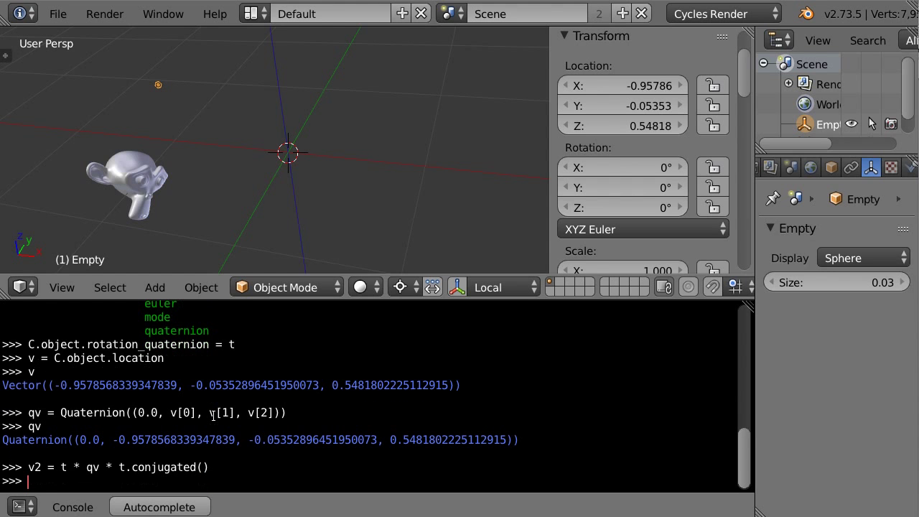
type("v2")
key("Return")
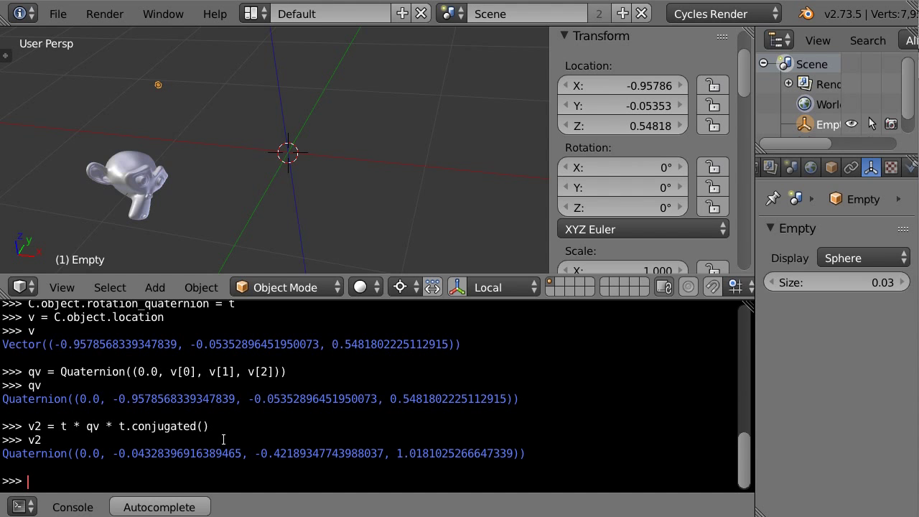
Store v2's x, y, z parts as v2_vector = Vector((v2[1], v2[2], v2[3])) and print it
type("v2_vector")
type(" = Vector((")
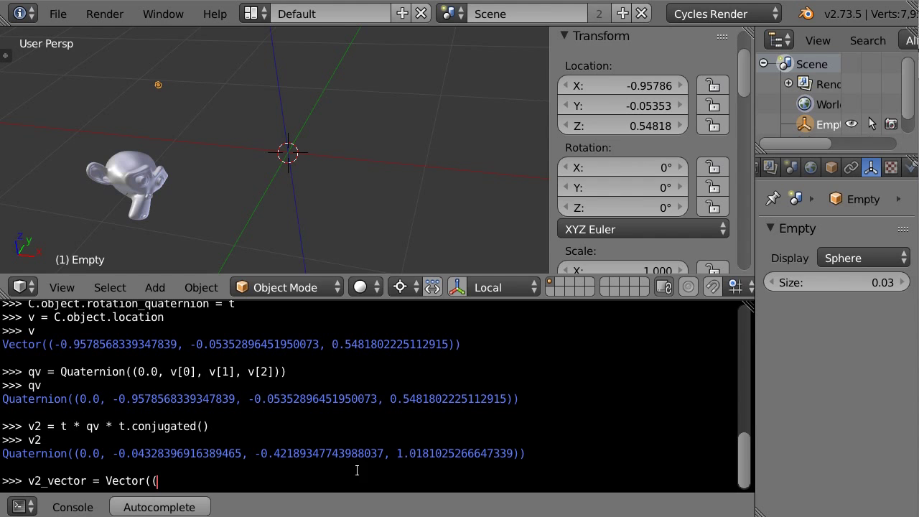
type("v2[1], v2[2], v2[3]))")
key("Return")
type("v2_vecto")
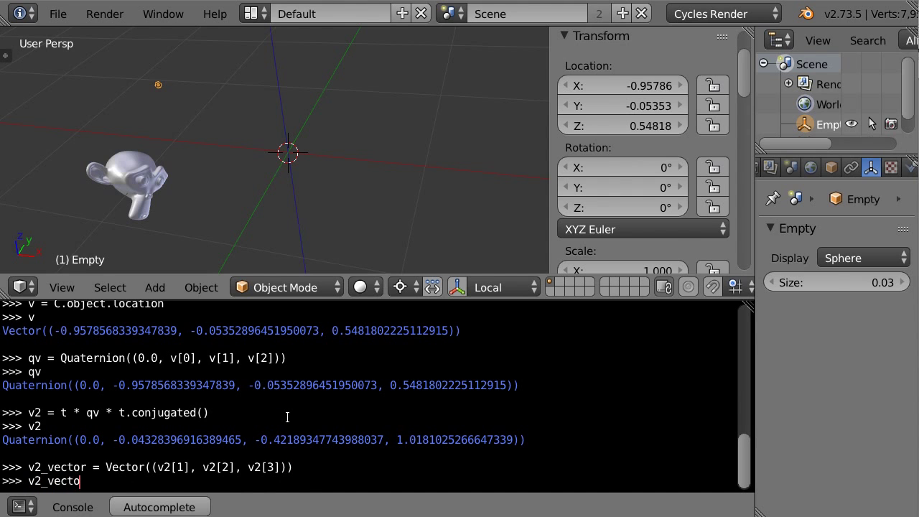
type("r")
key("Return")
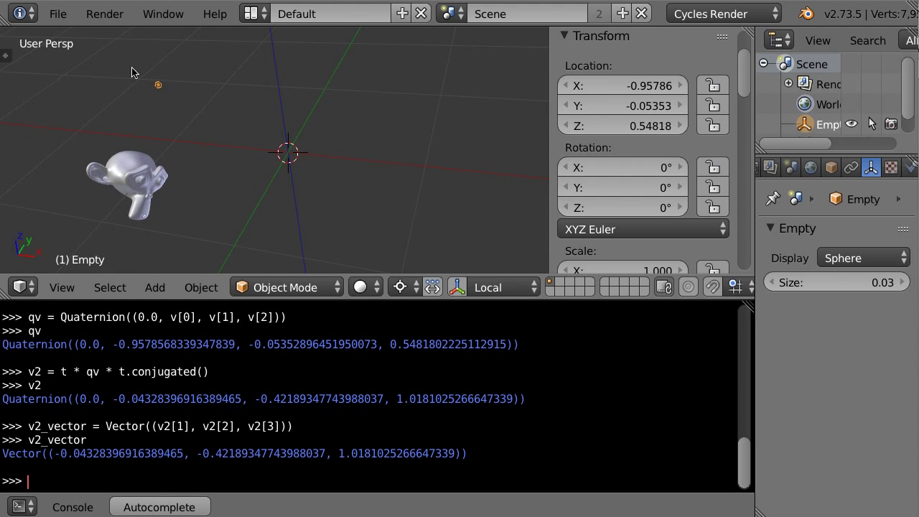
Duplicate the Empty and set the copy's location to v2_vector (-0.04328, -0.42189, 1.01810)
key("shift+d")
left_click(364, 164)
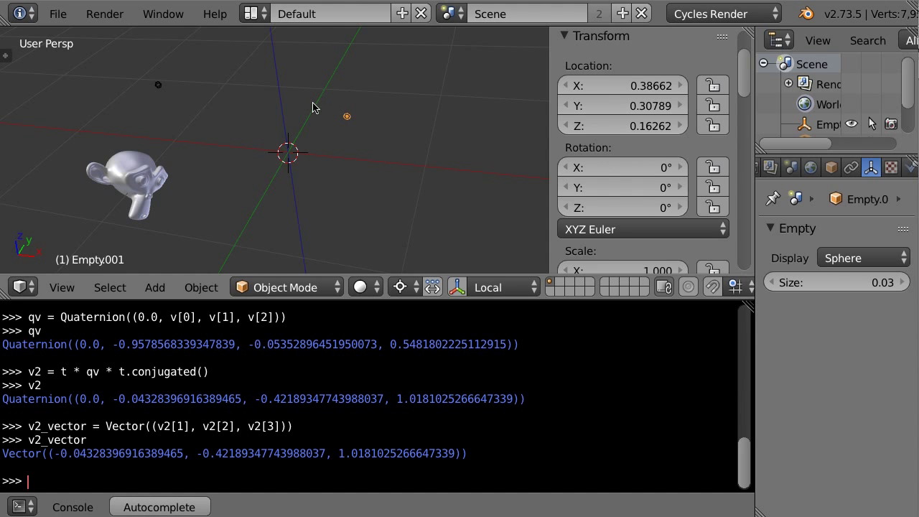
type("Q")
type(".object.location = ")
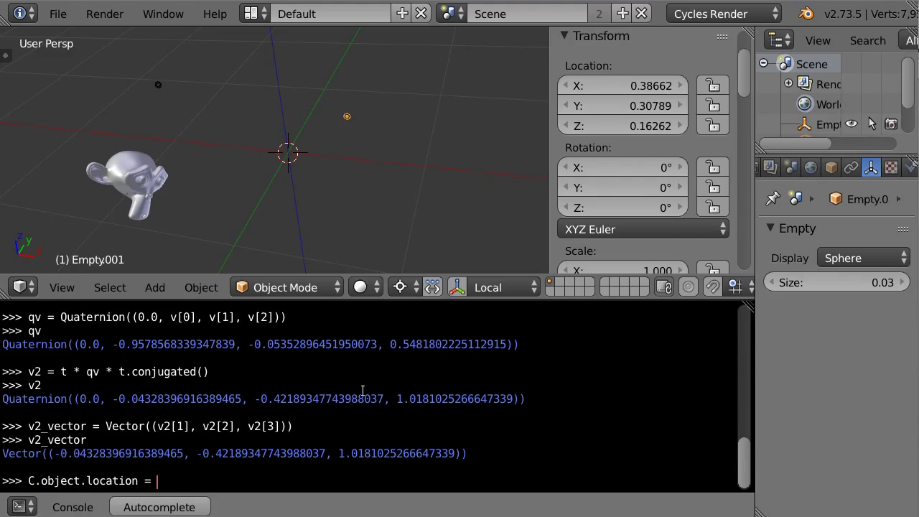
type("v2_vector")
key("Return")
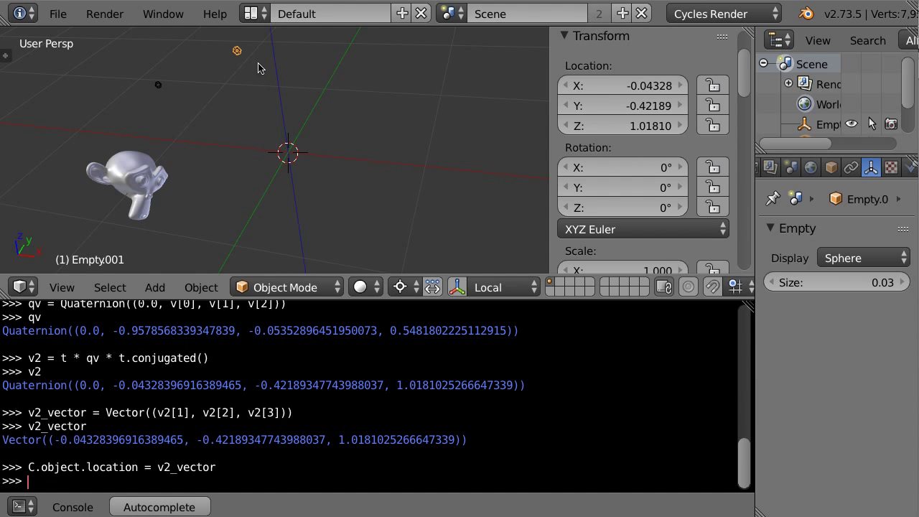
Change Suzanne.001's rotation mode from Quaternion (WXYZ) to XYZ Euler, then reselect the Empty
right_click(159, 86)
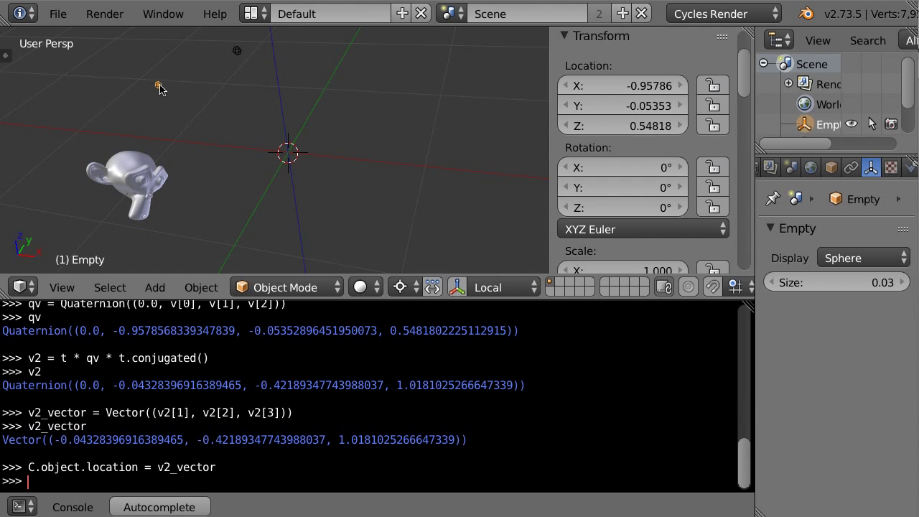
right_click(132, 162)
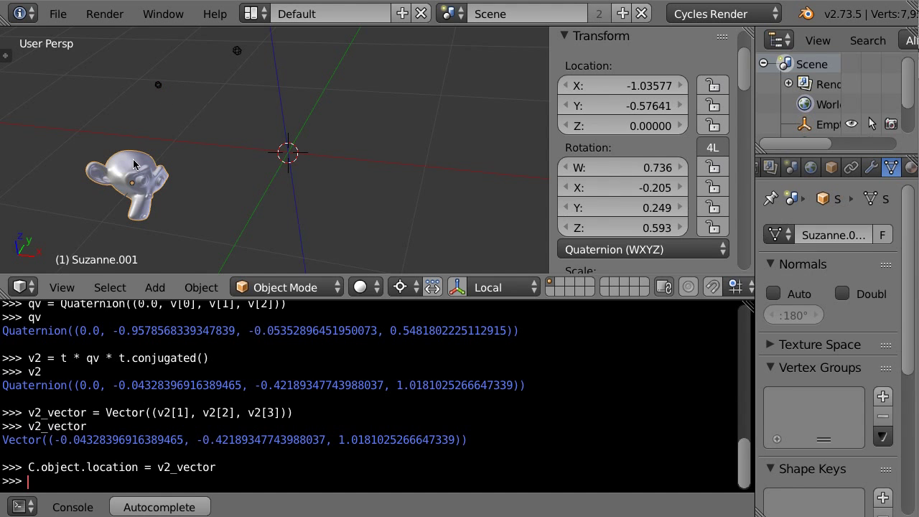
right_click(159, 86)
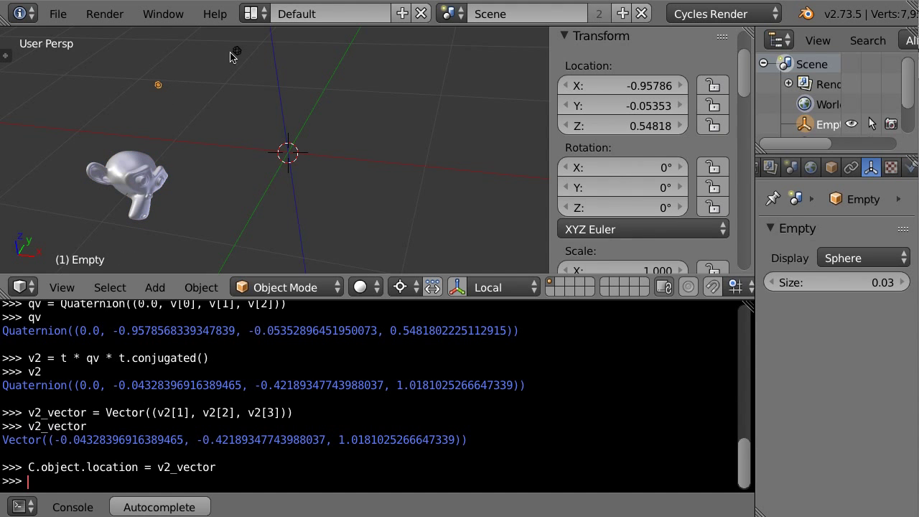
right_click(145, 177)
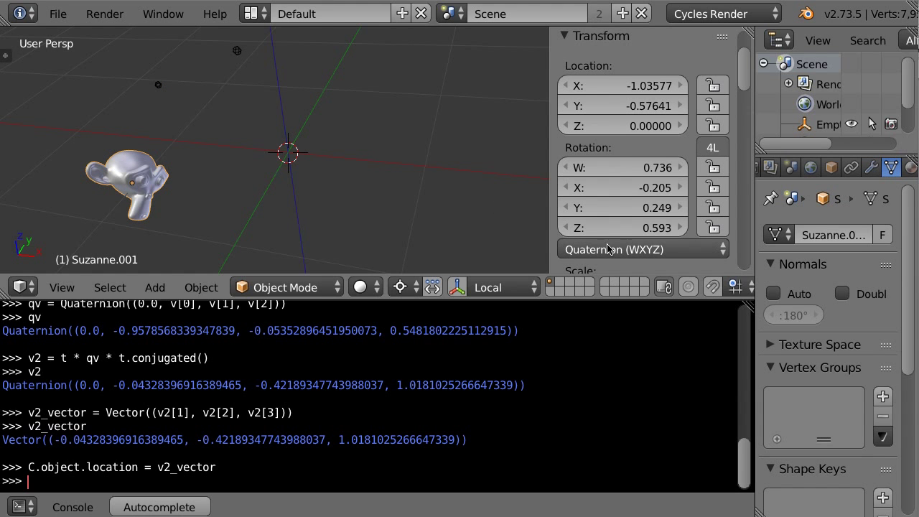
left_click(608, 248)
left_click(630, 204)
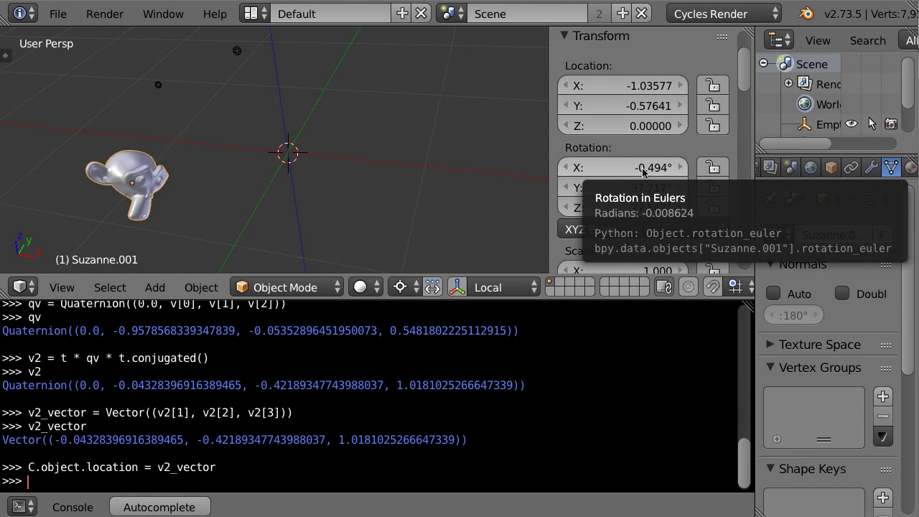
right_click(158, 85)
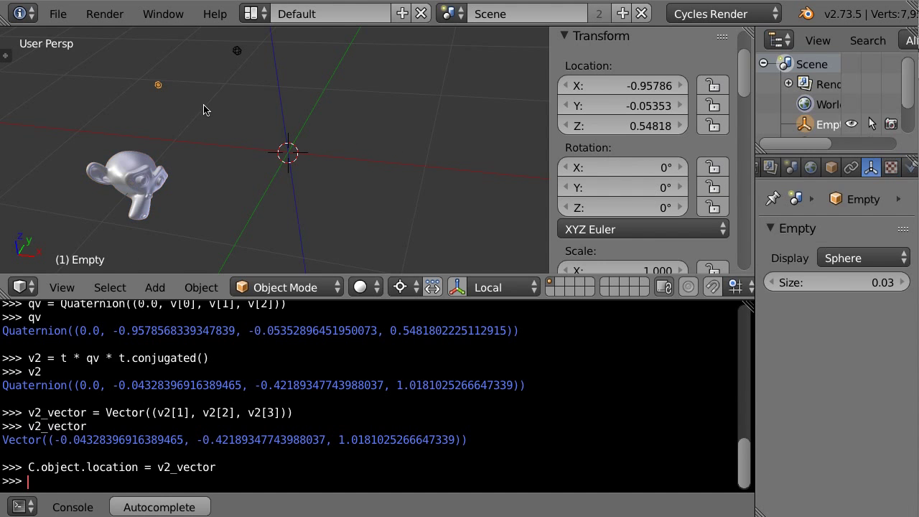
Rotate the Empty -0.494° about the global X axis
key("r")
key("x")
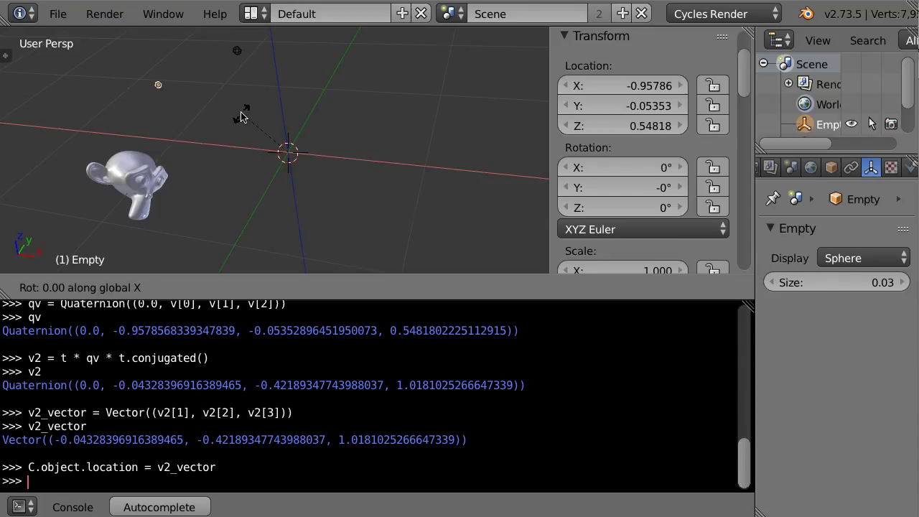
type("-0.494139°")
key("Return")
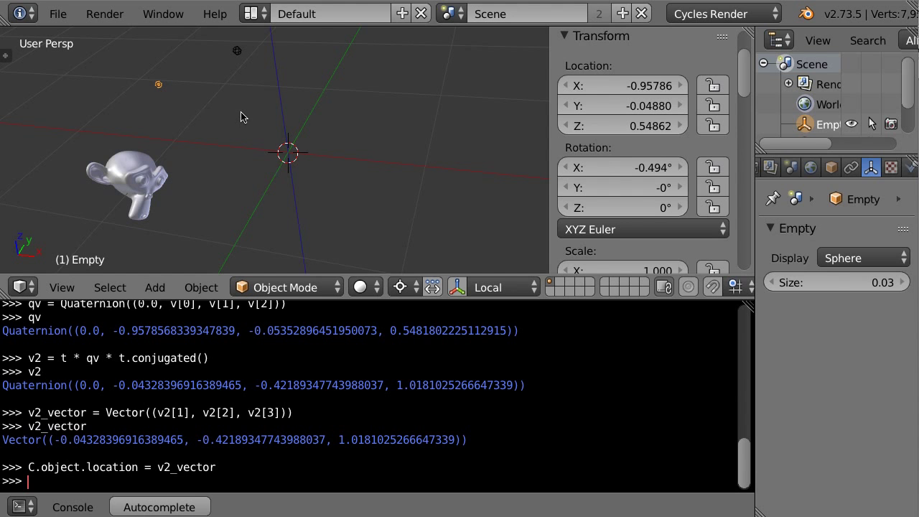
Read Suzanne.001's Y angle and rotate the Empty 37.717° about the global Y axis
right_click(130, 164)
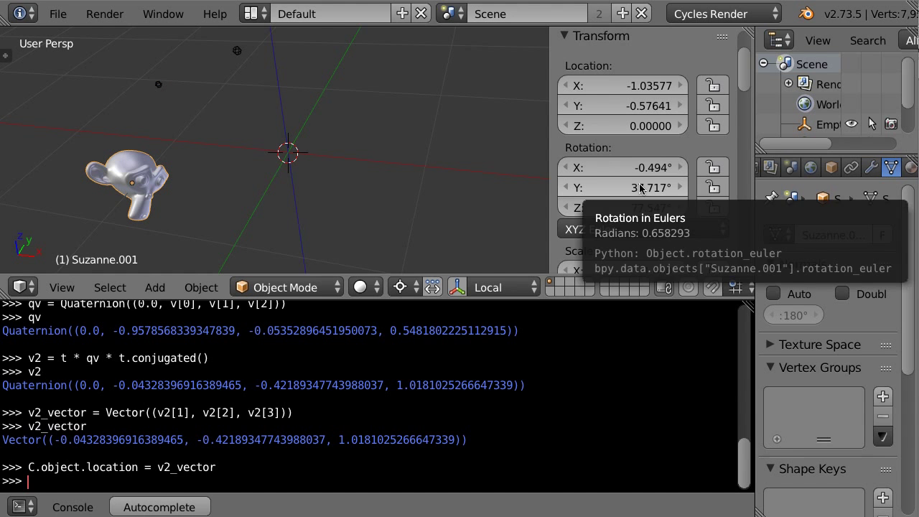
right_click(159, 84)
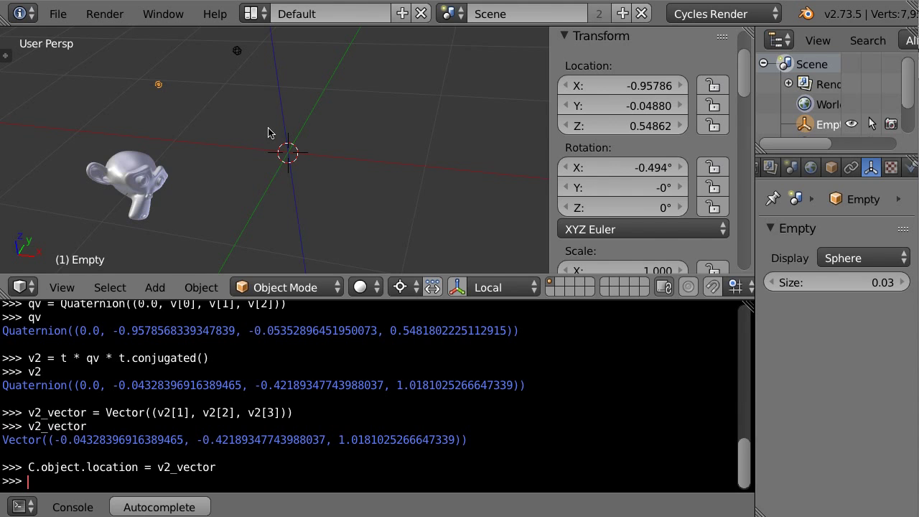
key("r")
key("y")
type("37.717387")
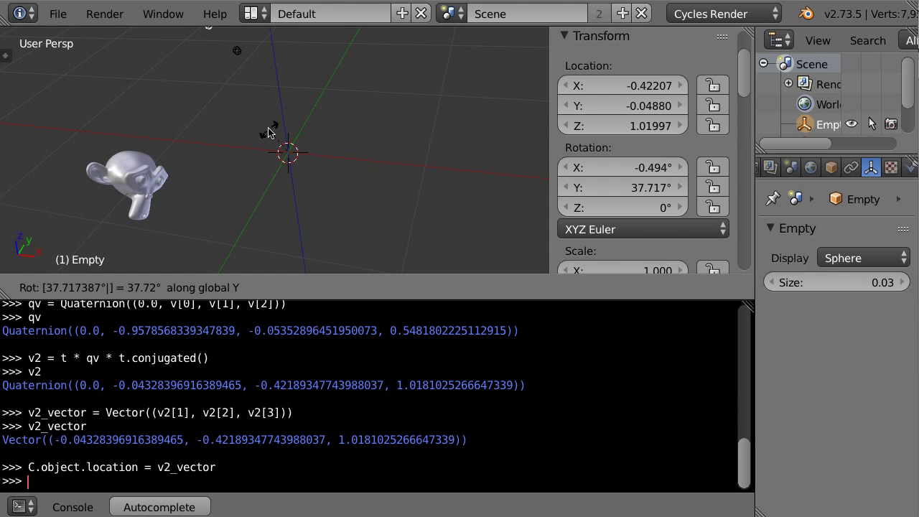
key("Return")
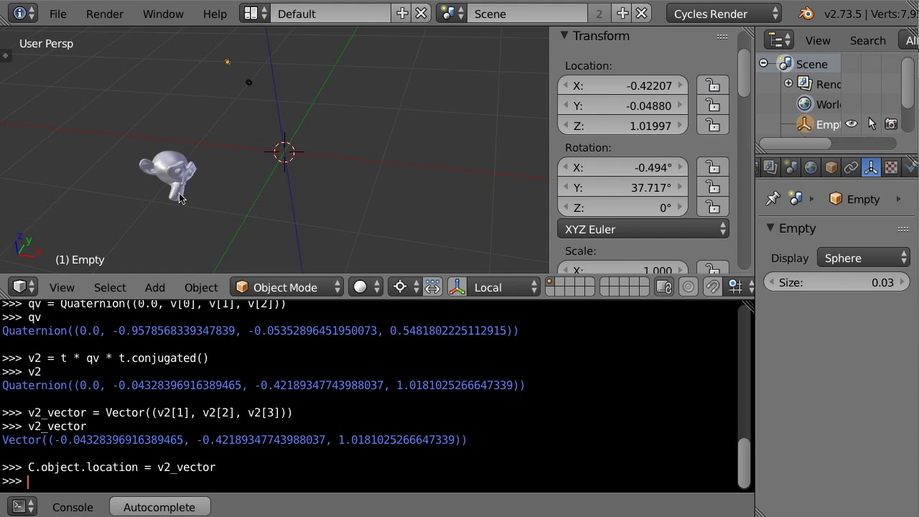
Rotate the Empty 77.547° about Z and compare its location with Empty.001
right_click(171, 177)
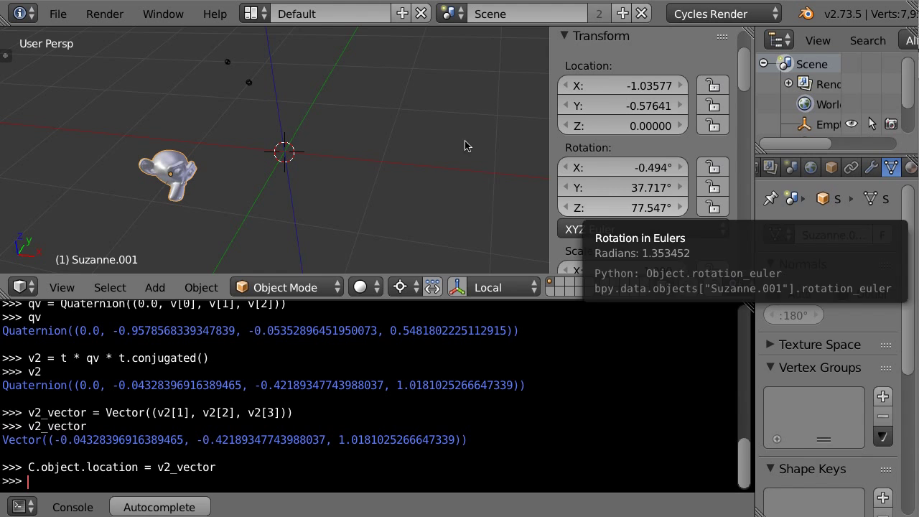
right_click(228, 63)
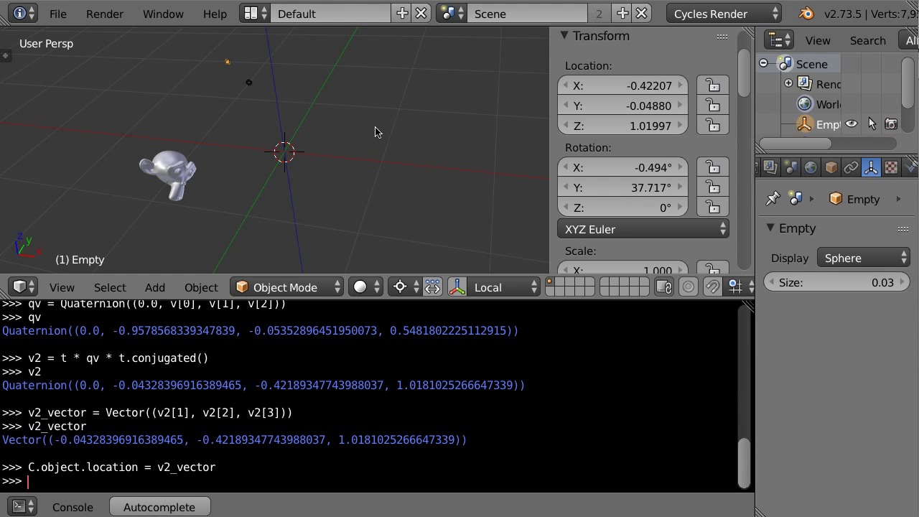
type("rz")
type("77.547099")
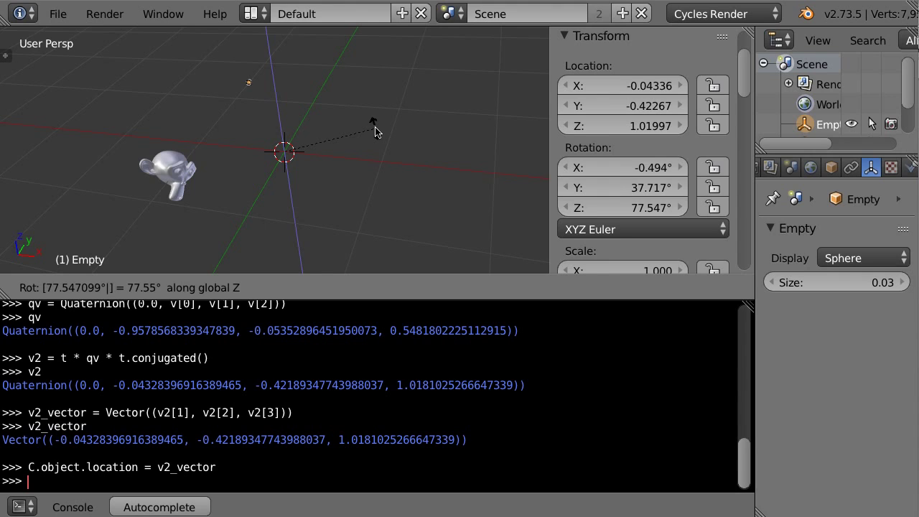
key("Return")
key("KP_Decimal")
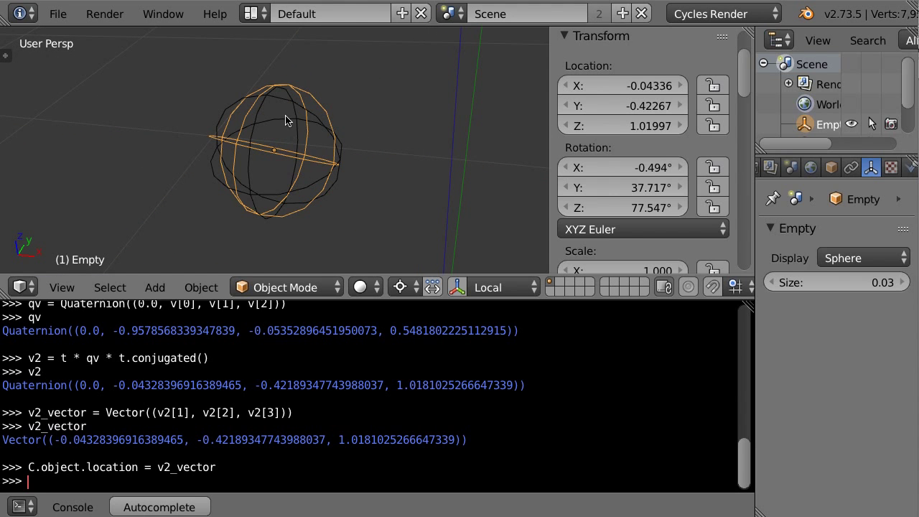
right_click(291, 121)
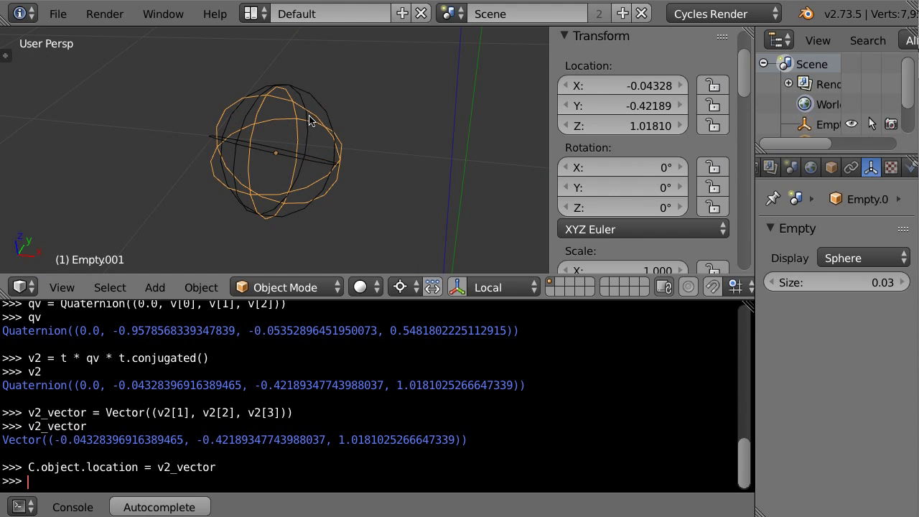
right_click(314, 152)
scroll(305, 174, "up", 2)
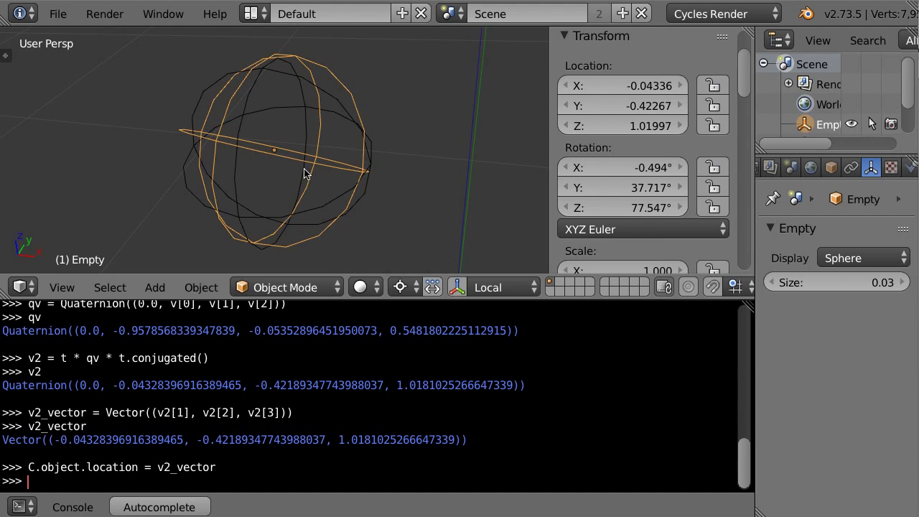
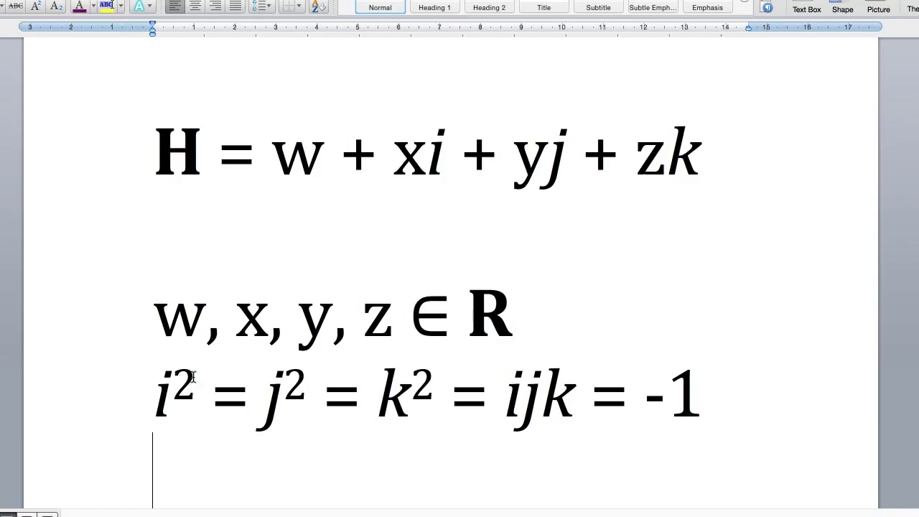
Add a new line below i² = j² = k² = ijk = -1 and derive ijk² = -k from ijk = -1
left_click_drag(155, 399, 697, 410)
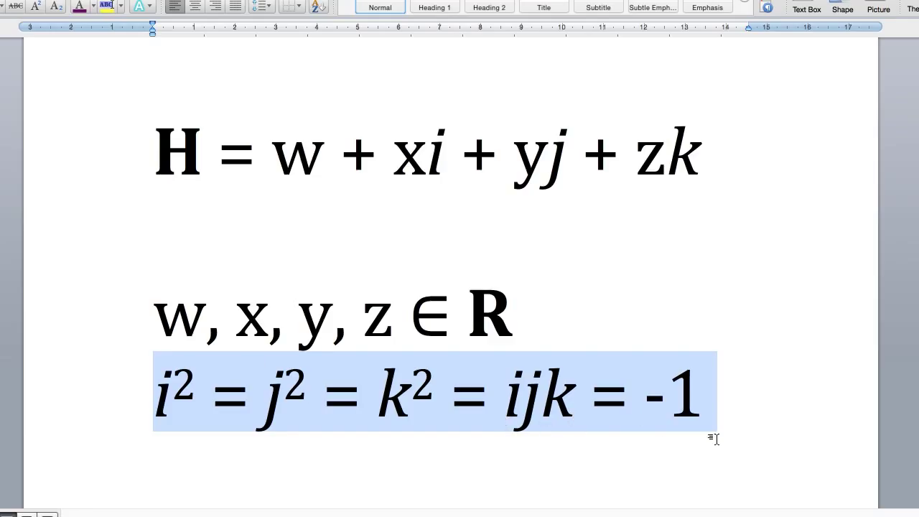
left_click(755, 431)
key("Return")
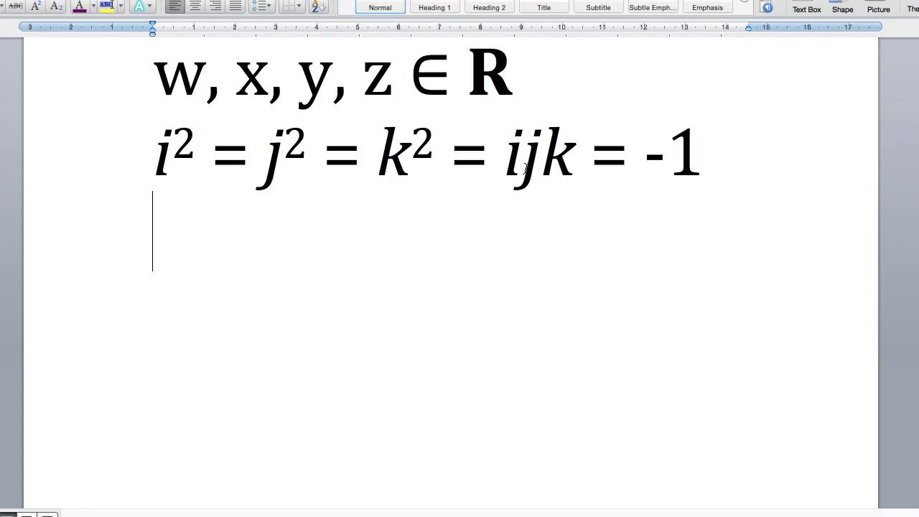
left_click_drag(507, 169, 693, 168)
type("ijk² = -k")
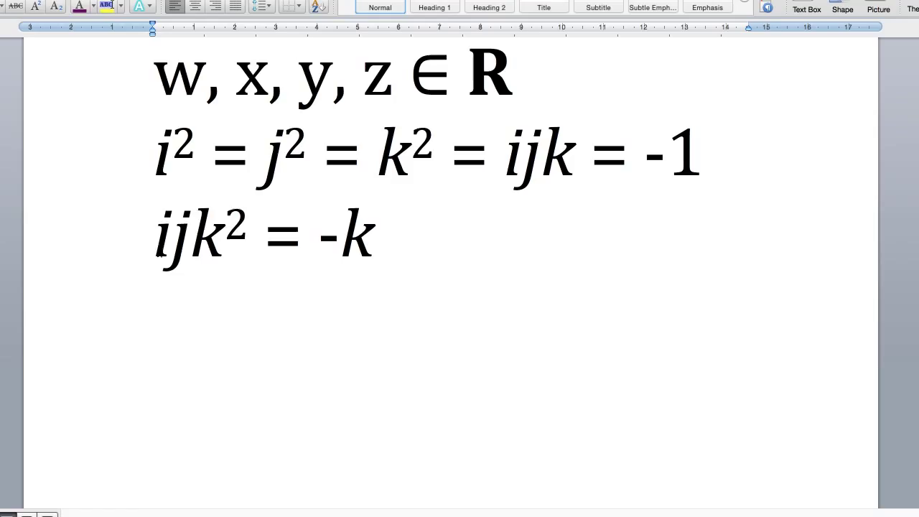
left_click_drag(154, 237, 400, 263)
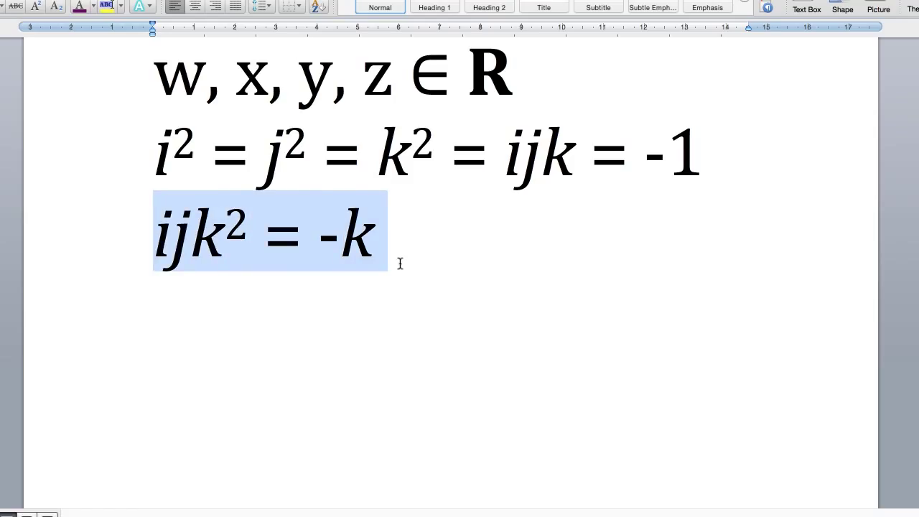
left_click(280, 265)
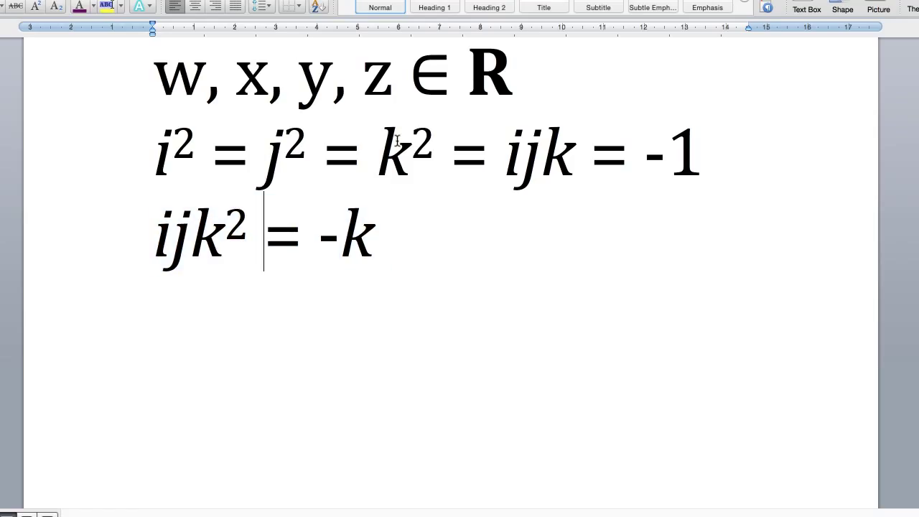
double_click(210, 228)
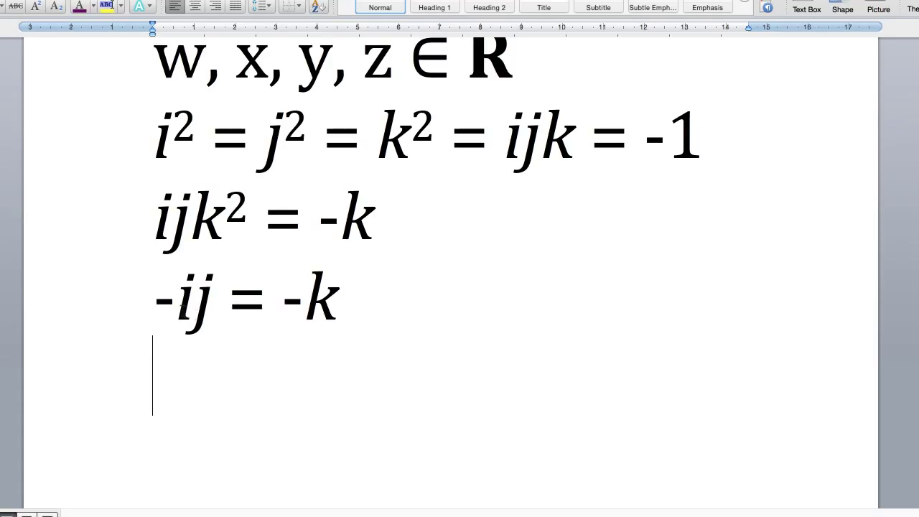
Remove both minus signs from -ij = -k so the line reads ij = k
left_click(179, 305)
key("BackSpace")
key("Right")
key("Right")
key("Right")
key("Right")
key("Right")
key("Right")
key("Right")
key("Left")
key("BackSpace")
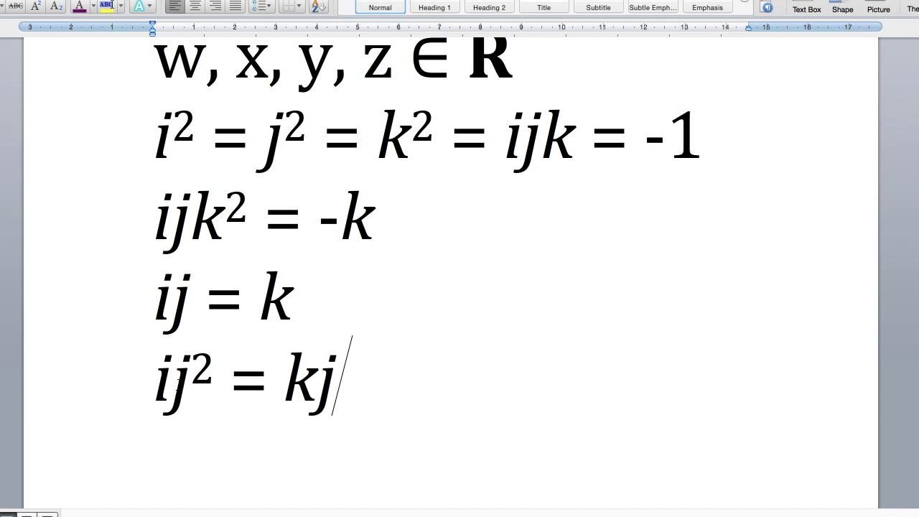
Add the line -i = kj below ij² = kj
key("Return")
type("-i = kj")
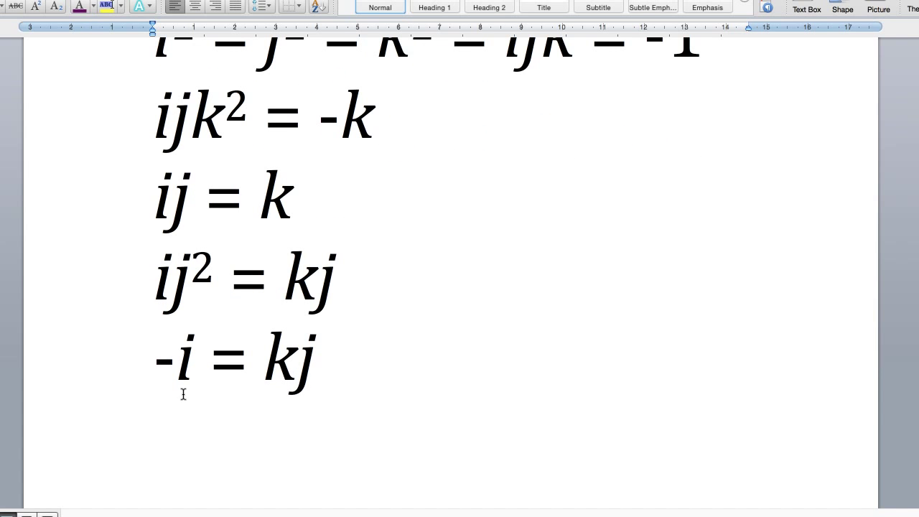
scroll(390, 387, "up", 2)
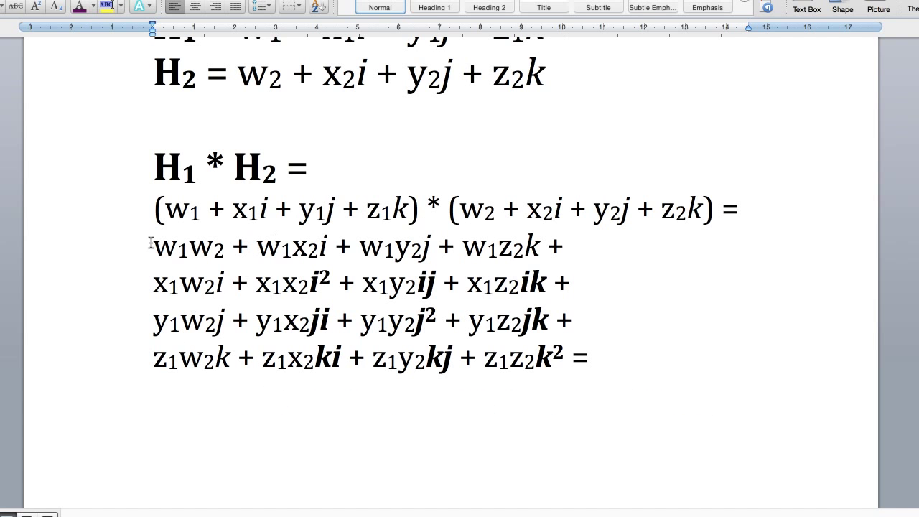
Select the x1x2i² term, then add x1i and x2i from the two factors to the selection
left_click_drag(153, 244, 535, 360)
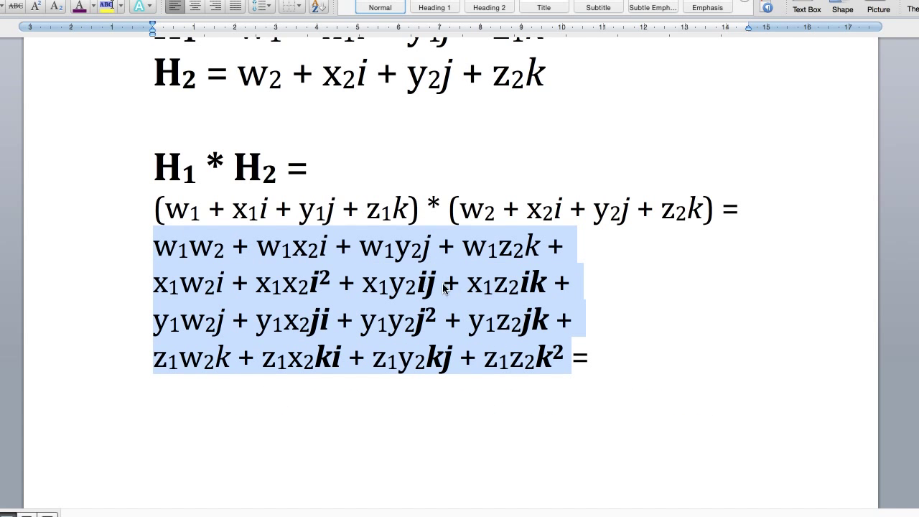
left_click(455, 286)
left_click_drag(257, 284, 311, 286)
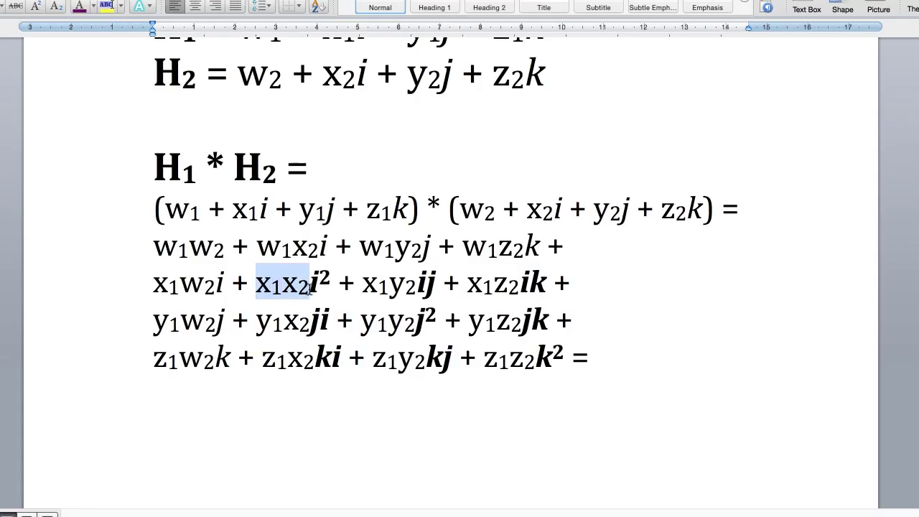
left_click_drag(310, 285, 330, 285)
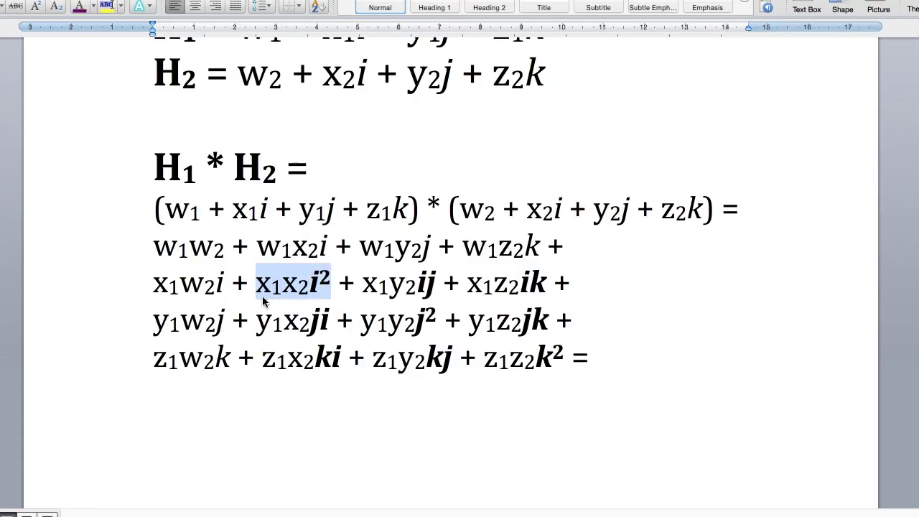
left_click_drag(232, 215, 267, 216, "super")
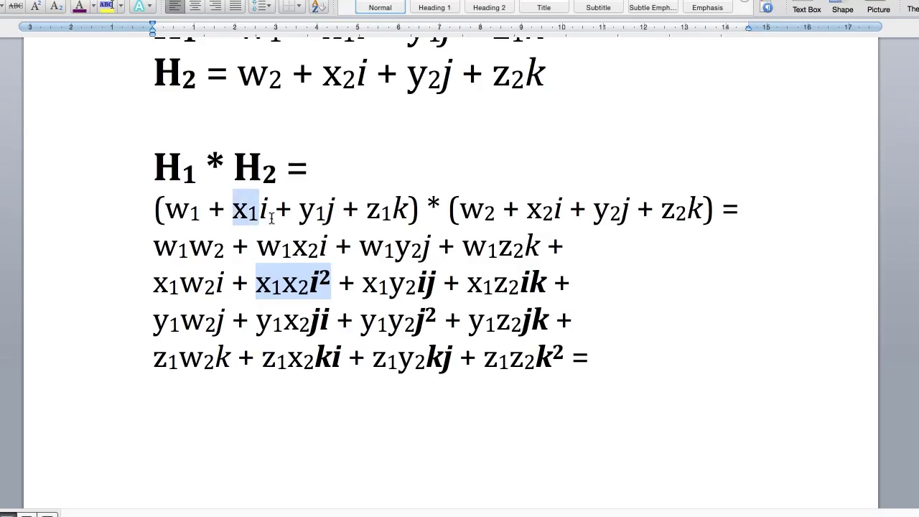
left_click_drag(527, 213, 567, 216, "super")
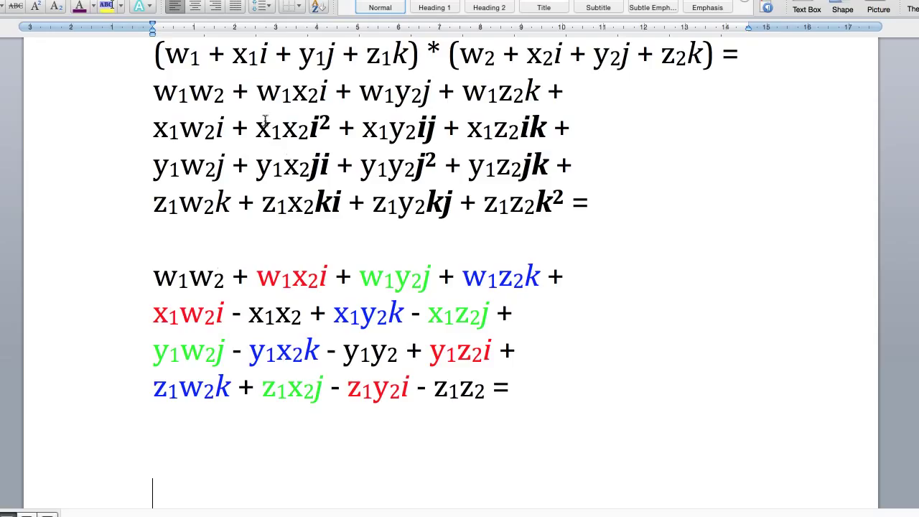
mouse_move(154, 277)
left_mouse_down()
mouse_move(387, 400)
mouse_move(485, 394)
left_mouse_up()
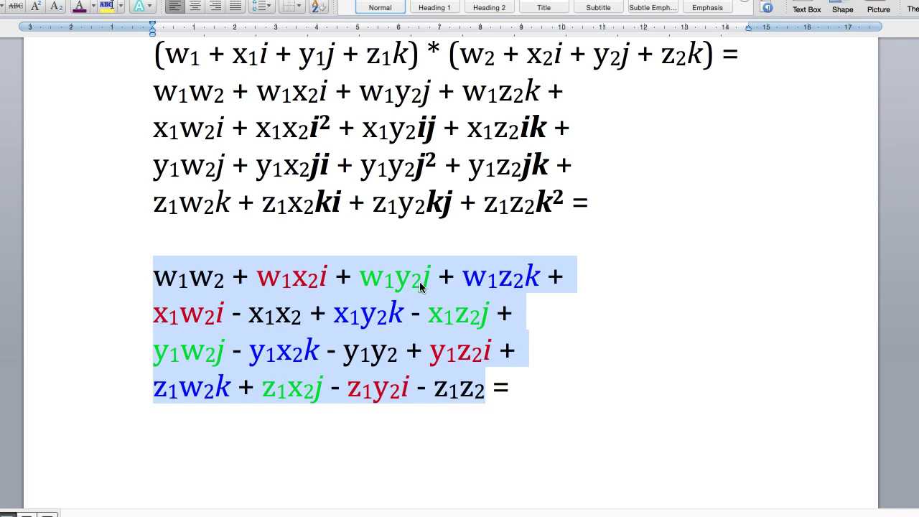
left_click(521, 321)
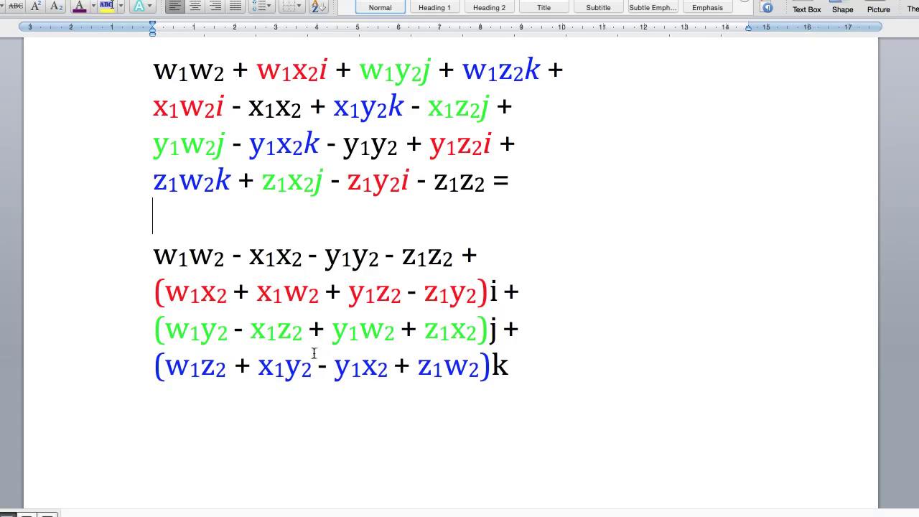
mouse_move(155, 259)
left_mouse_down()
mouse_move(491, 366)
mouse_move(572, 371)
left_mouse_up()
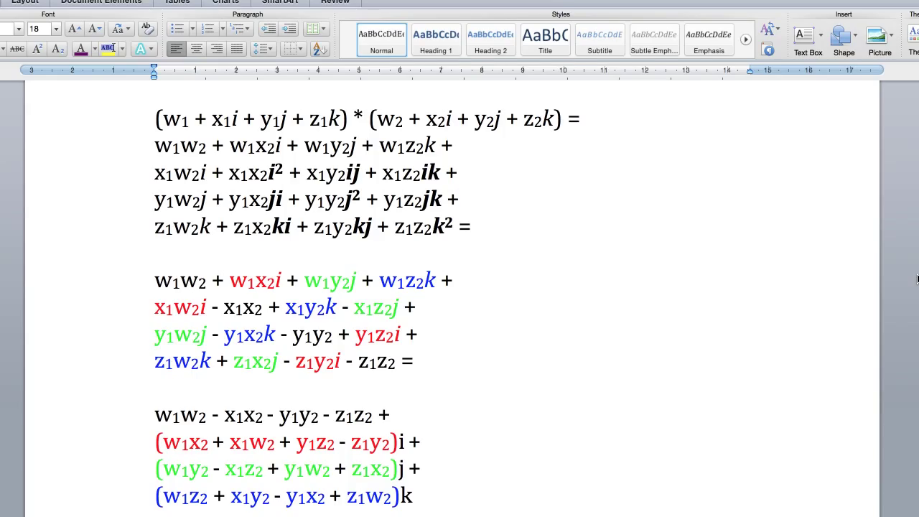
left_click(563, 279)
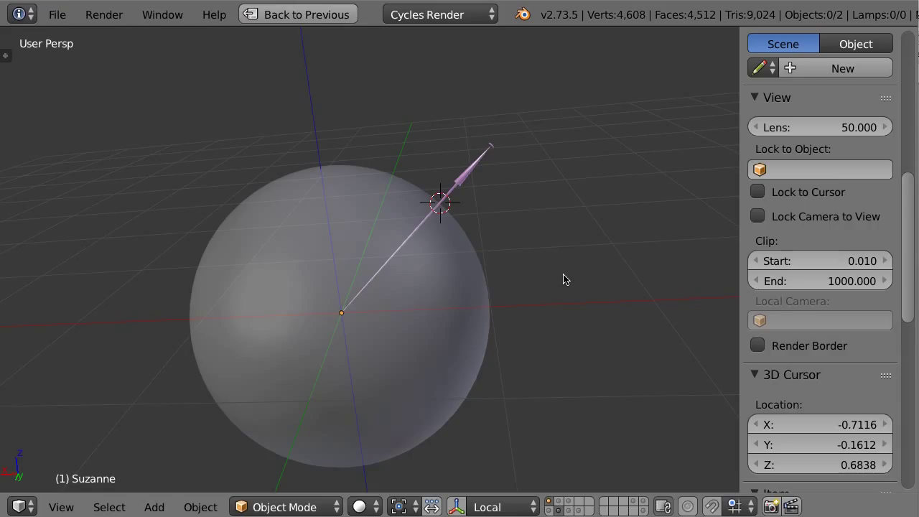
Select the lamp and scale it down until its tip meets the sphere's surface
right_click(471, 178)
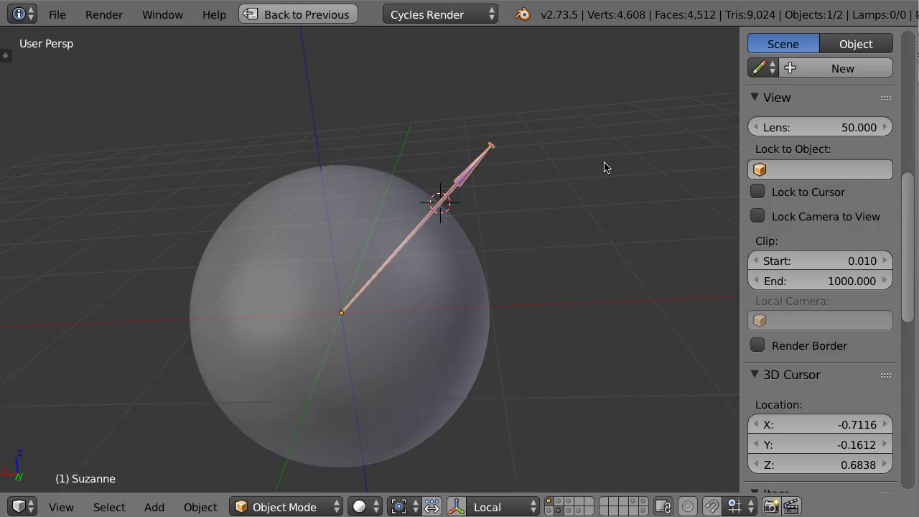
key("s")
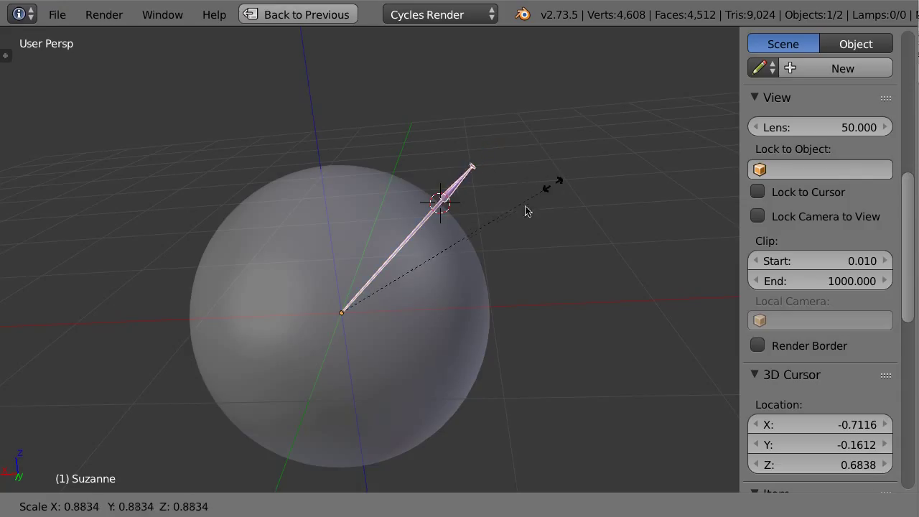
left_click(508, 228)
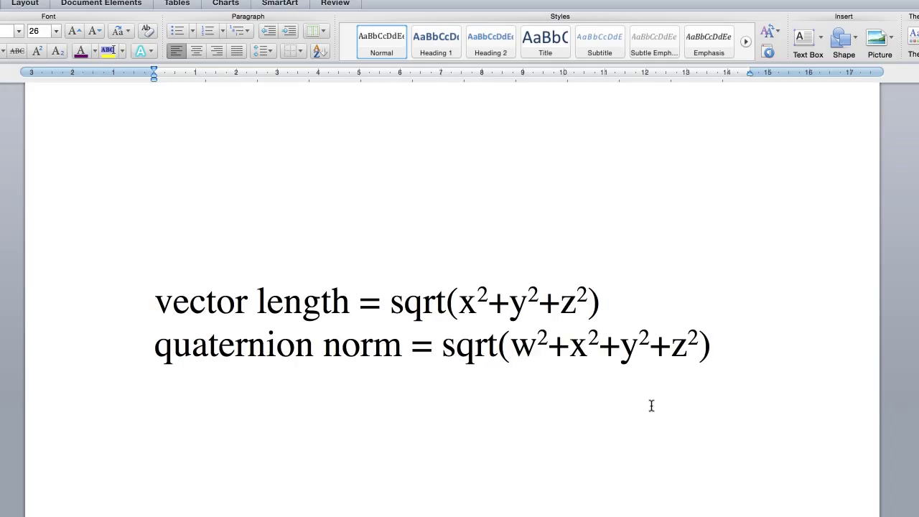
Scroll the Word document to the vector length and quaternion norm formulas
scroll(567, 346, "down", 2)
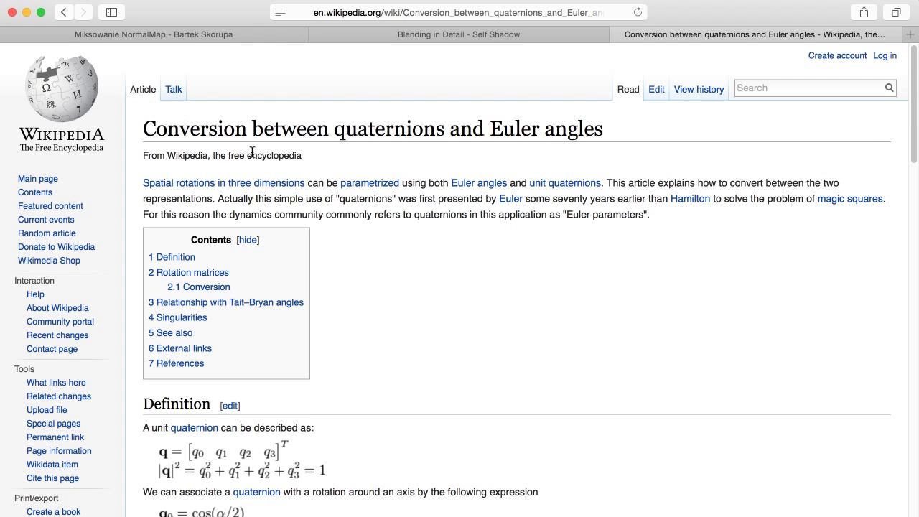
Scroll through the quaternion–Euler angle conversion article down to its Singularities section
scroll(563, 323, "down", 1)
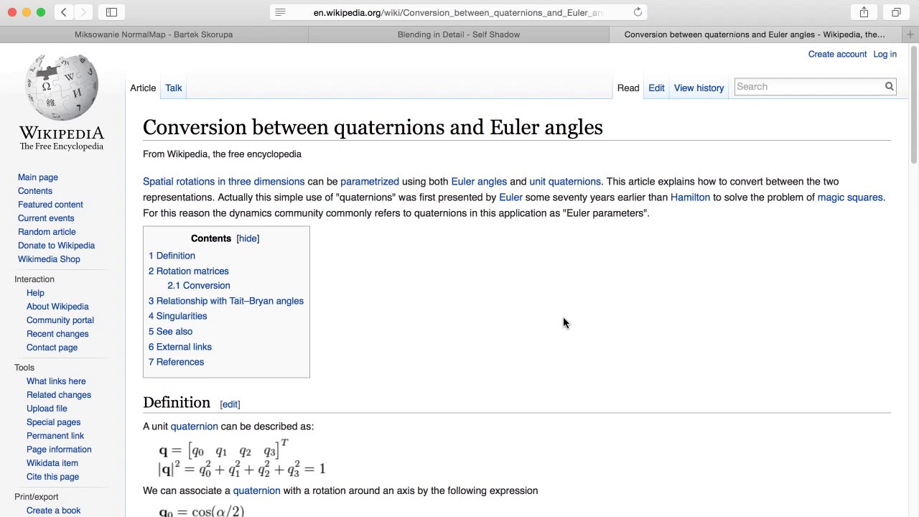
scroll(563, 323, "down", 6)
scroll(598, 303, "down", 2)
scroll(283, 302, "down", 2)
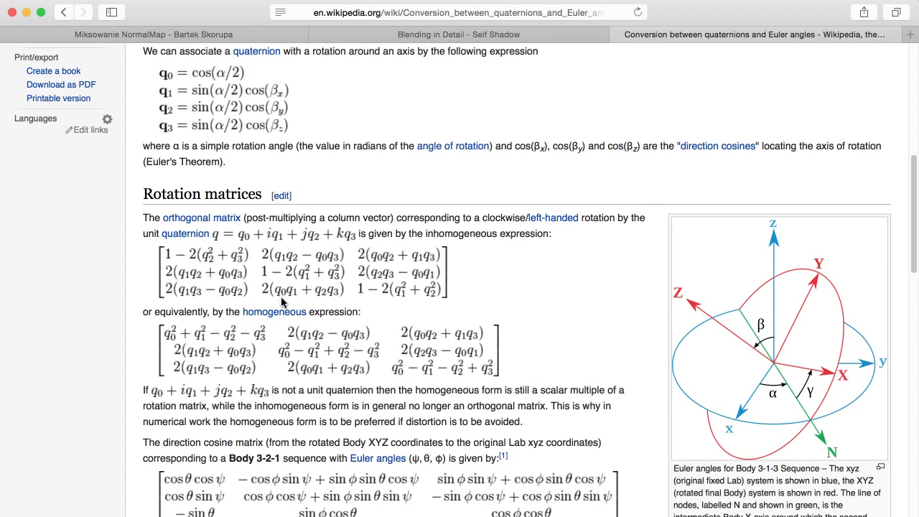
scroll(596, 338, "down", 4)
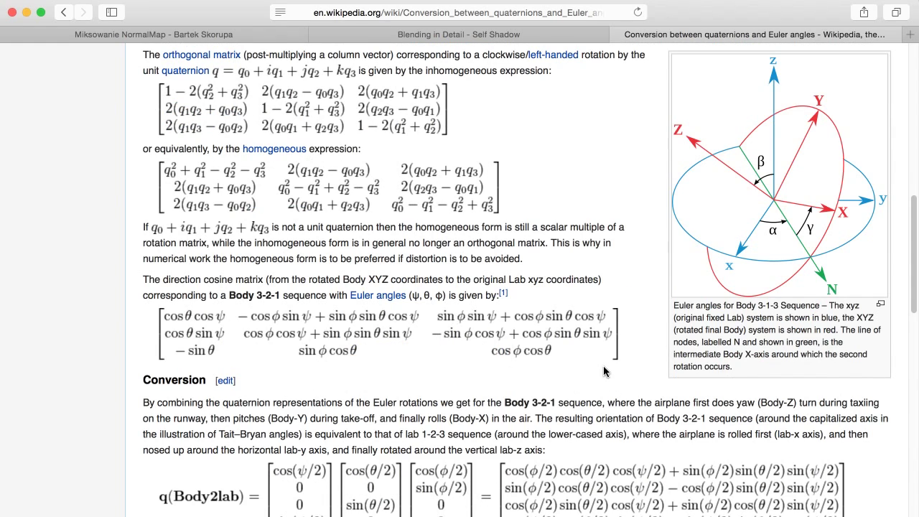
scroll(602, 360, "down", 6)
scroll(600, 352, "down", 2)
scroll(600, 351, "down", 3)
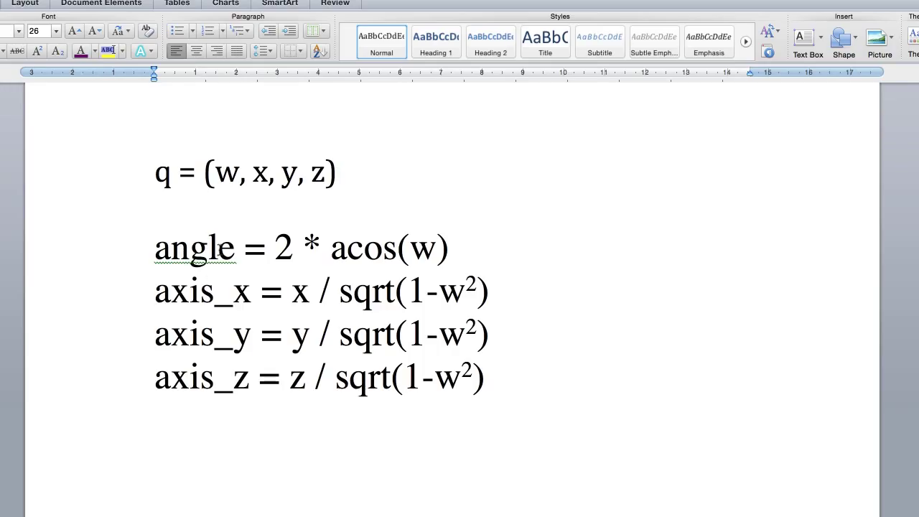
left_click_drag(277, 247, 446, 248)
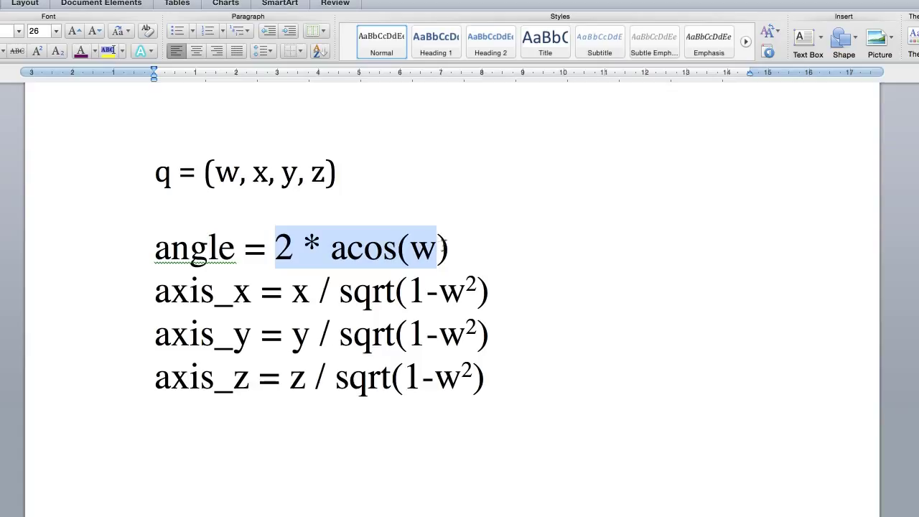
left_click(214, 378)
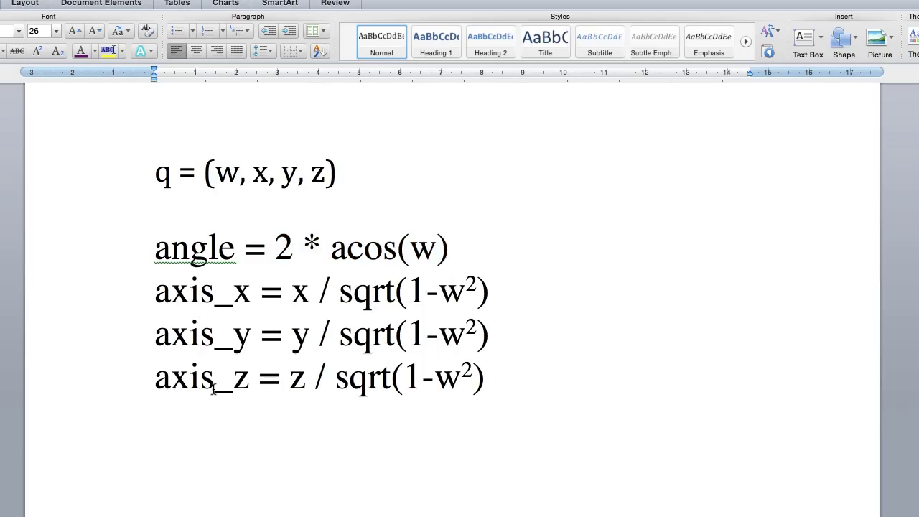
left_click_drag(293, 291, 500, 291)
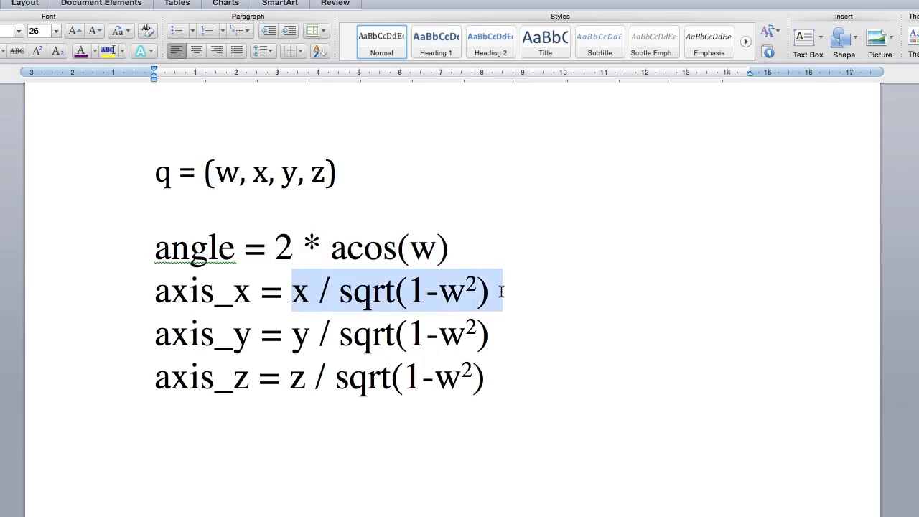
scroll(400, 279, "down", 1)
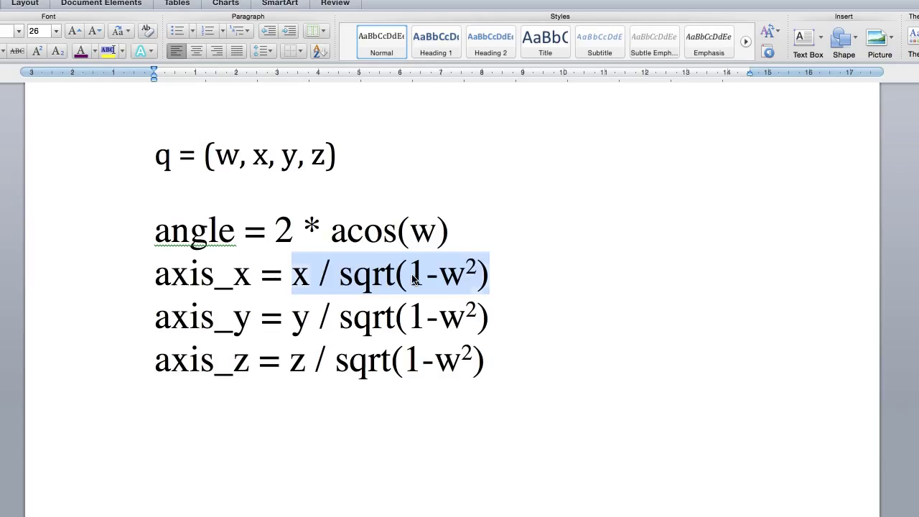
left_click(359, 280)
left_click(407, 276)
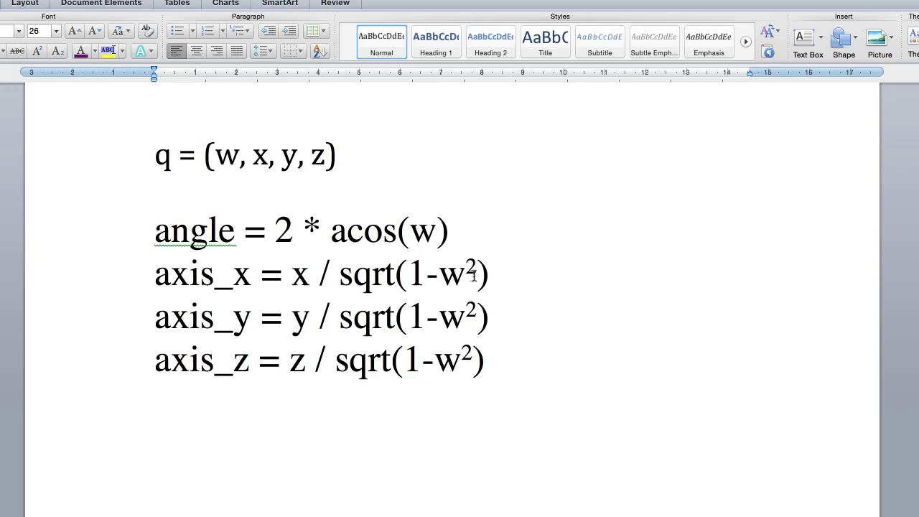
left_click_drag(439, 276, 478, 267)
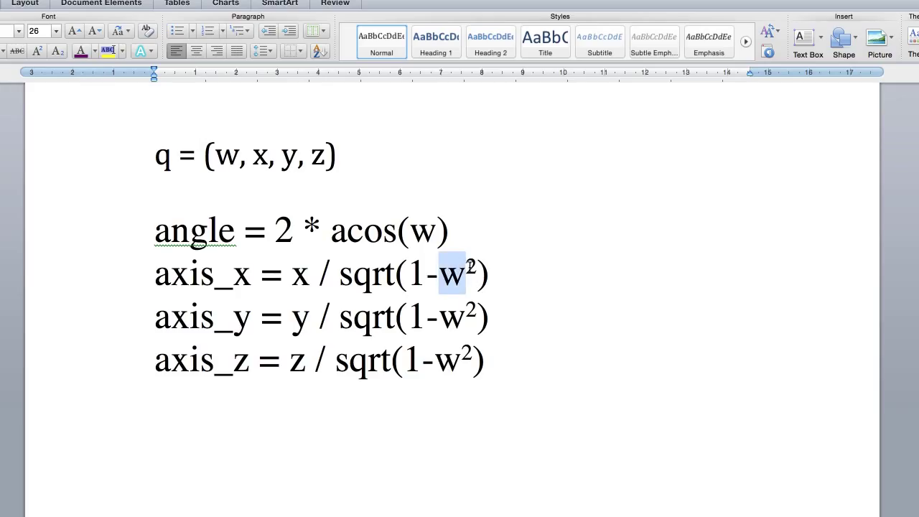
left_click(410, 278)
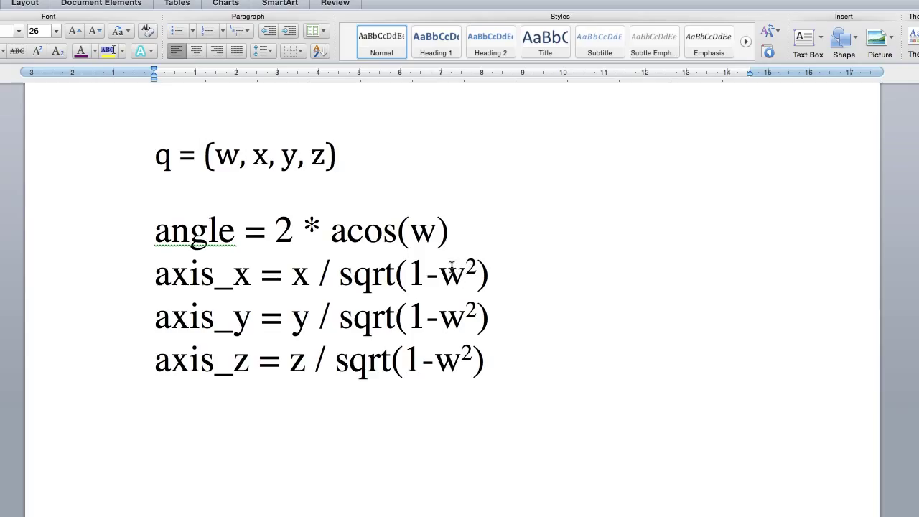
left_click_drag(408, 274, 476, 274)
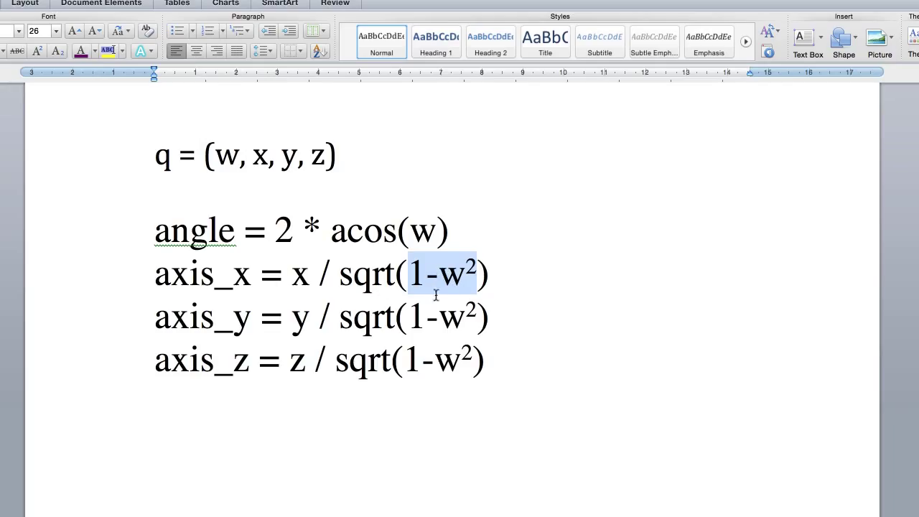
left_click(443, 276)
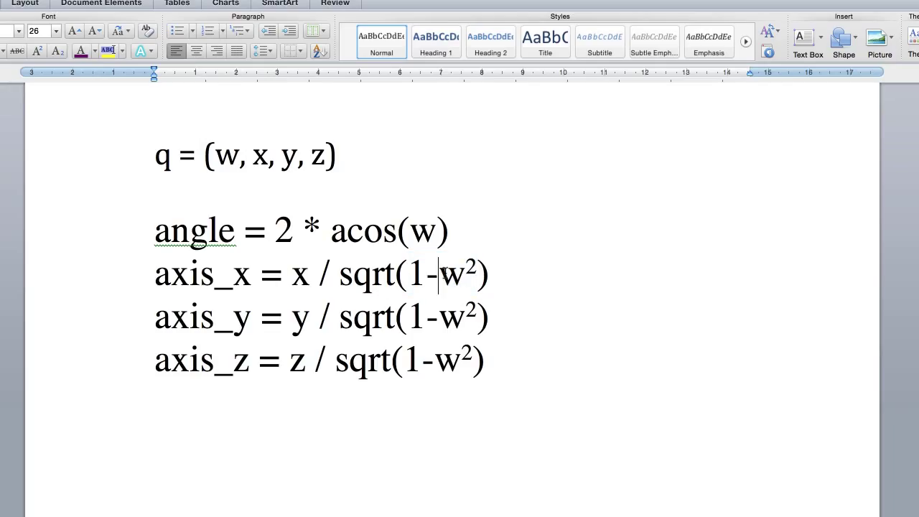
left_click_drag(443, 273, 466, 273)
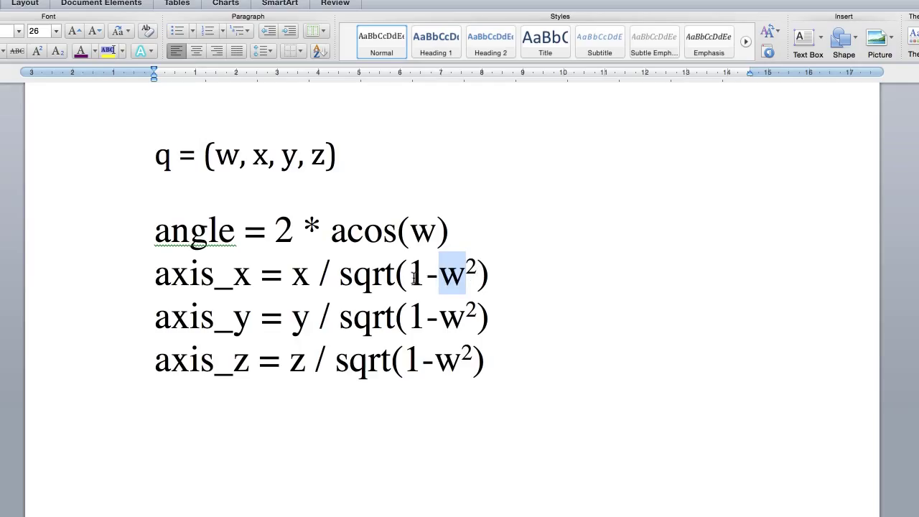
left_click_drag(411, 277, 476, 272)
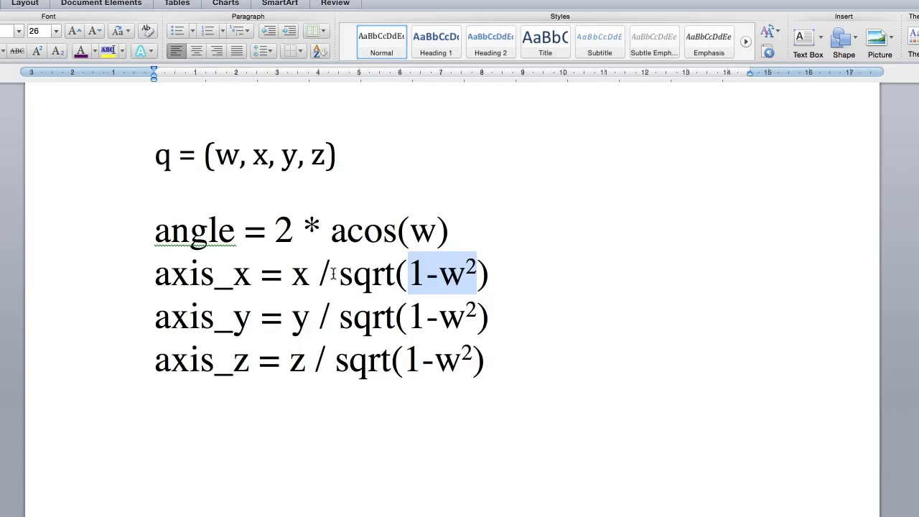
left_click_drag(332, 273, 457, 286)
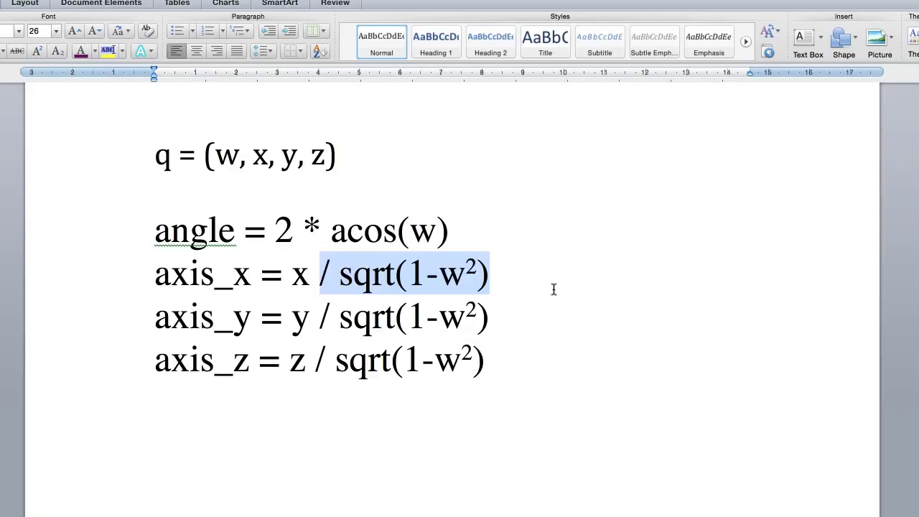
left_click(411, 274)
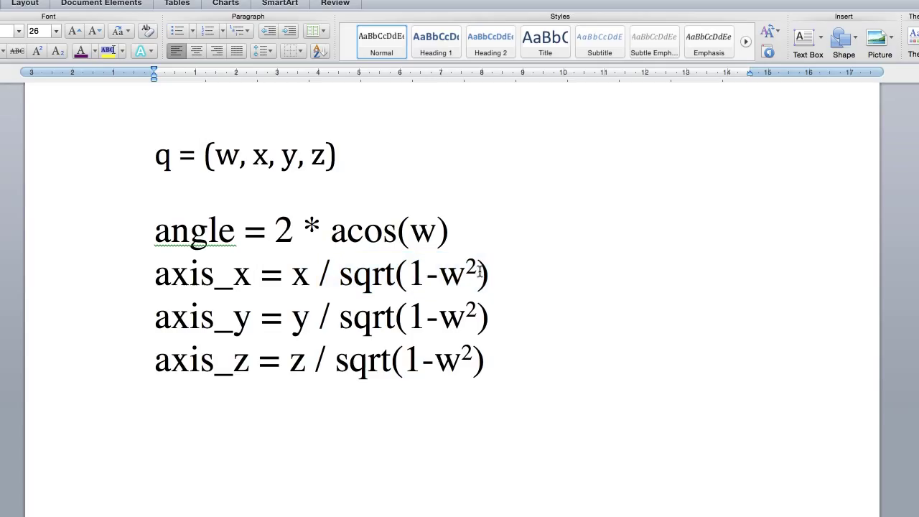
left_click(477, 273, "shift")
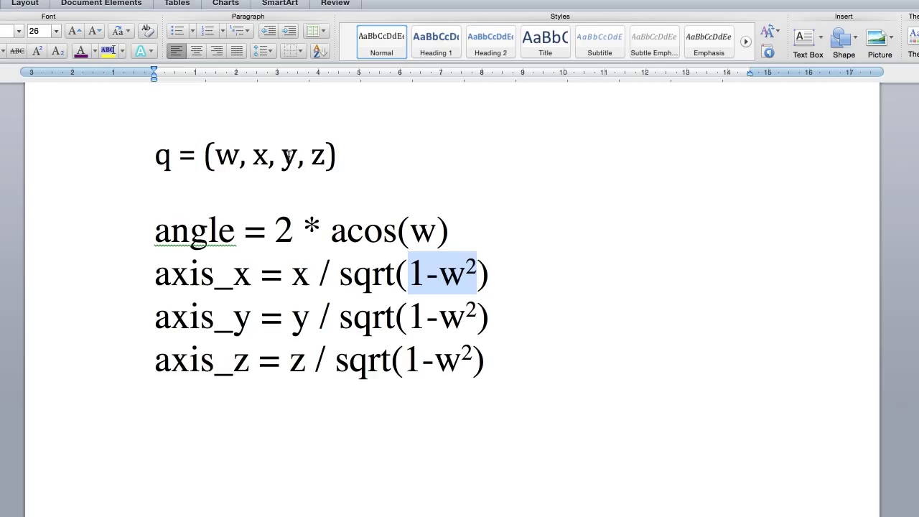
left_click(440, 275)
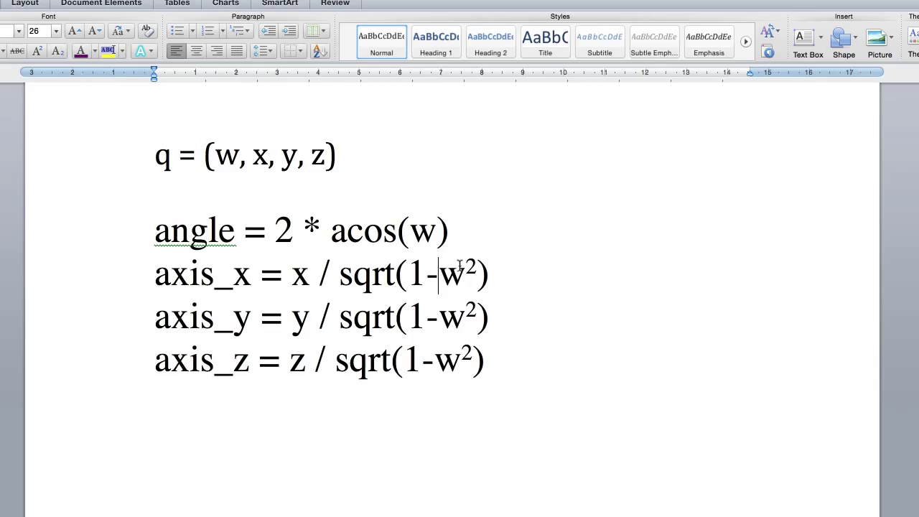
left_click_drag(440, 277, 463, 283)
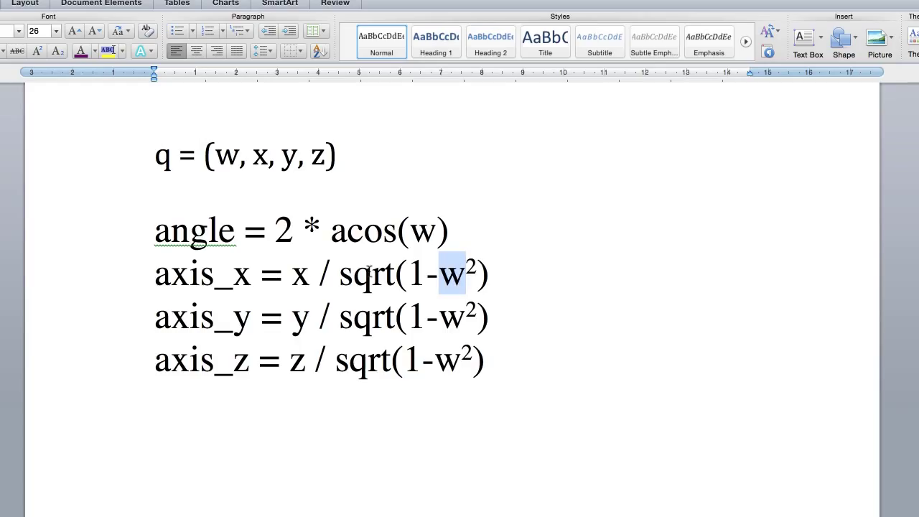
left_click_drag(342, 275, 487, 281)
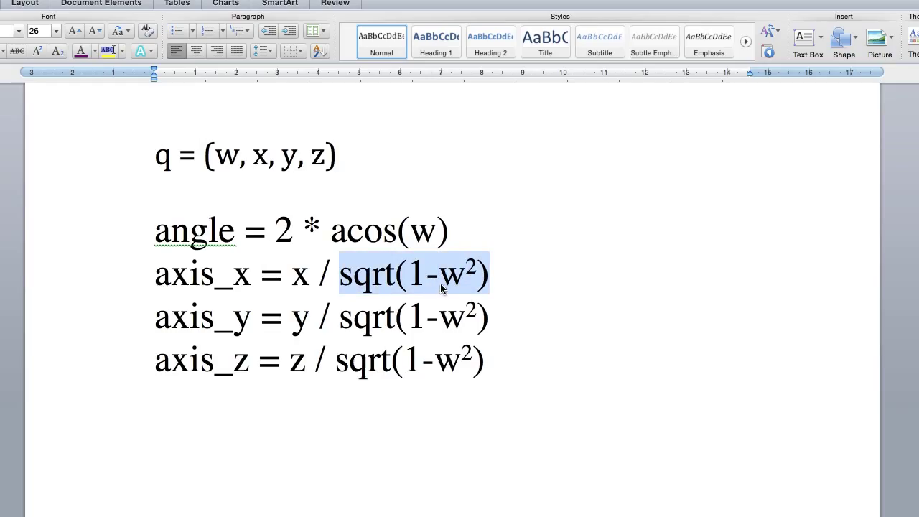
scroll(449, 286, "down", 1)
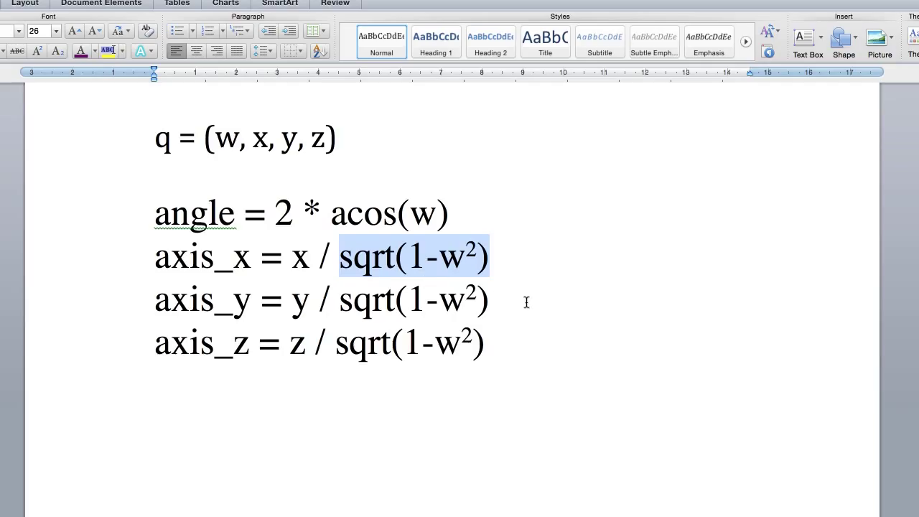
scroll(562, 289, "up", 1)
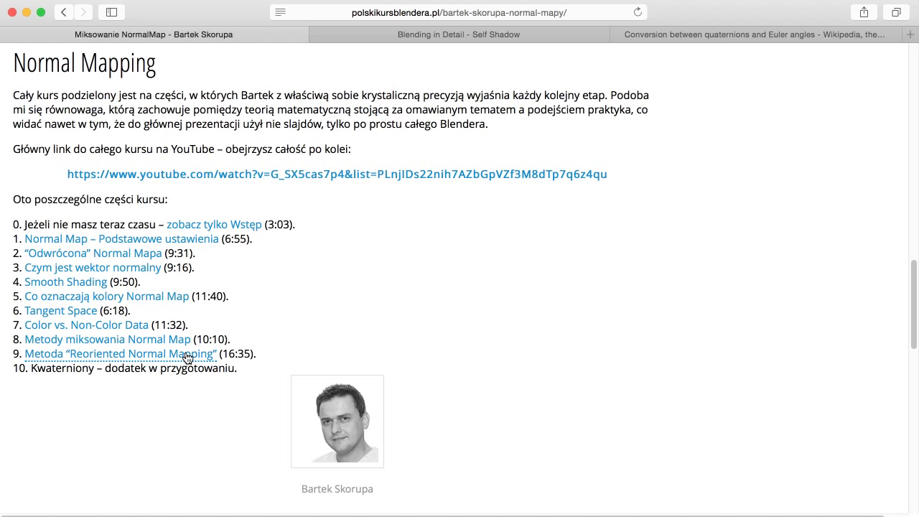
Switch to the Blending in Detail article, highlight its author line, and scroll to 'The Nitty Gritty' equations
left_click(424, 35)
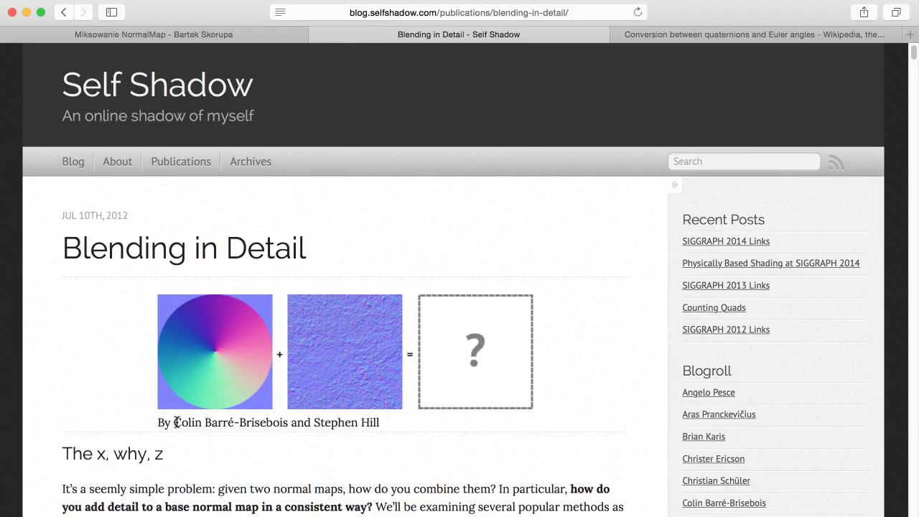
left_click_drag(174, 422, 415, 427)
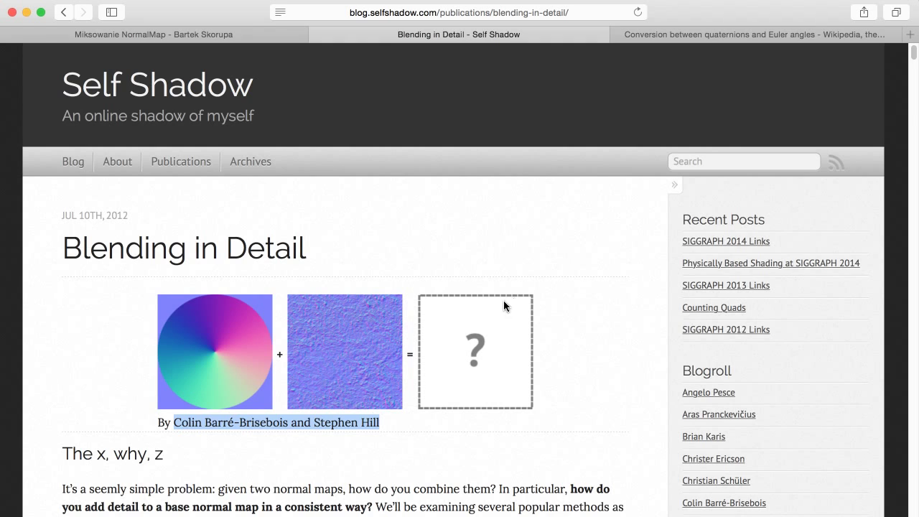
scroll(503, 302, "down", 5)
scroll(559, 298, "down", 3)
scroll(555, 282, "down", 10)
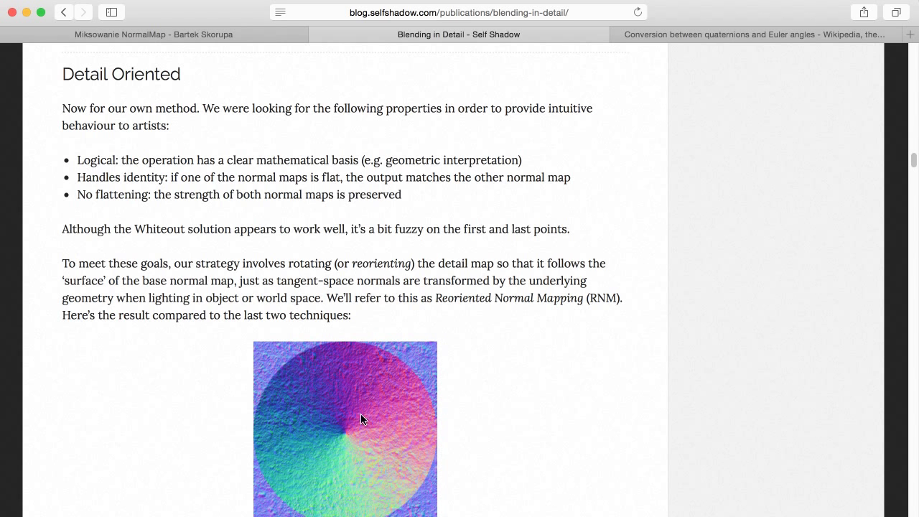
scroll(517, 403, "down", 1)
scroll(575, 386, "down", 6)
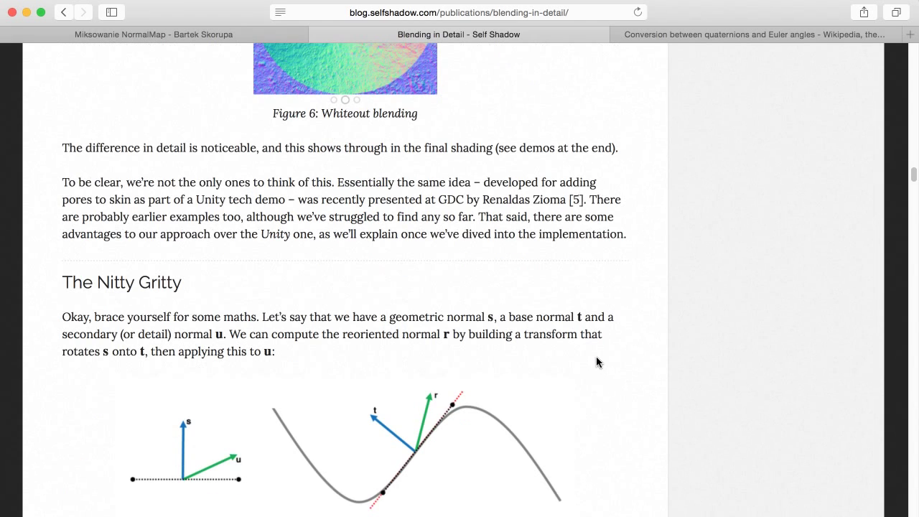
scroll(543, 365, "down", 3)
scroll(548, 349, "down", 2)
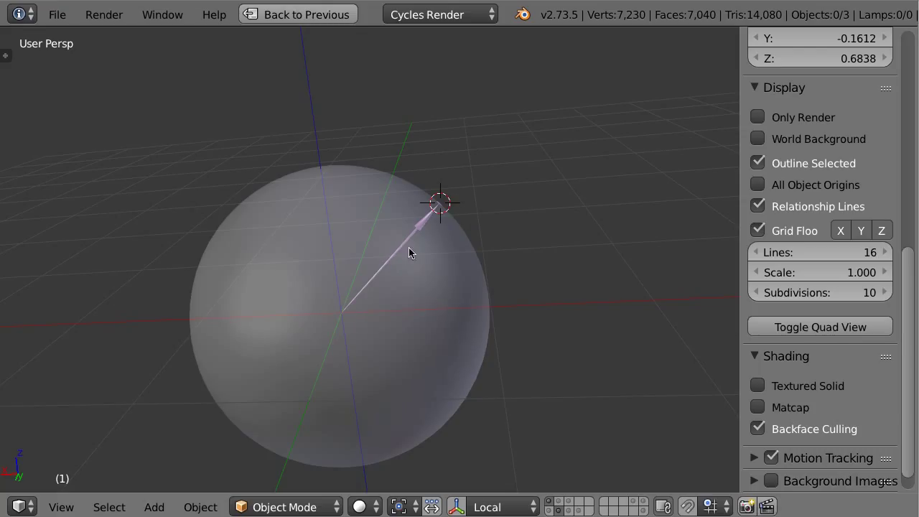
Unhide the hidden second arrow with Alt+H and select it
scroll(808, 330, "up", 5)
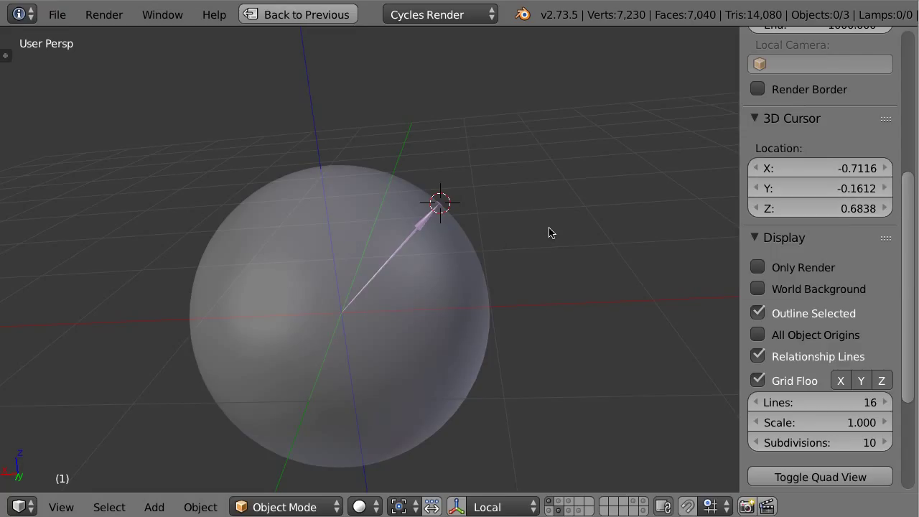
key("alt+h")
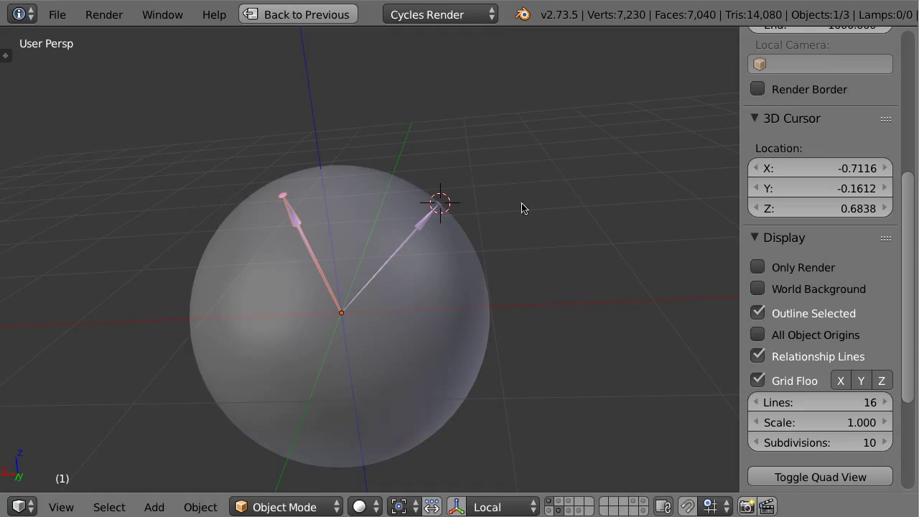
right_click(425, 225)
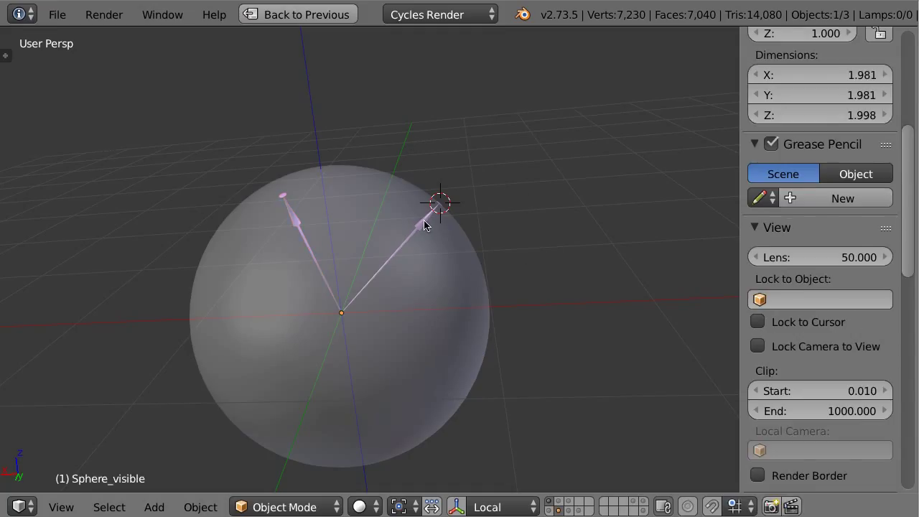
right_click(427, 227)
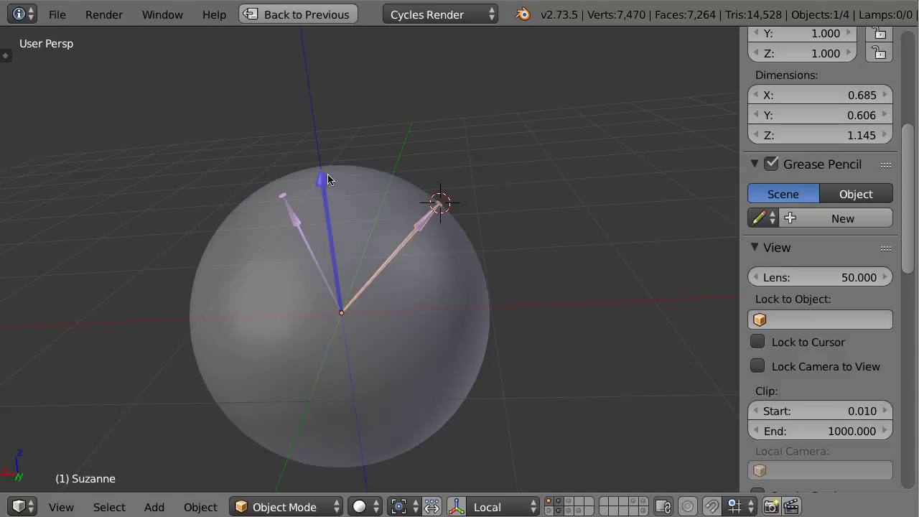
Orbit around the sphere, hide the left pink arrow, and select the right pink arrow
mouse_move(357, 247)
middle_mouse_down()
mouse_move(334, 245)
mouse_move(354, 312)
middle_mouse_up()
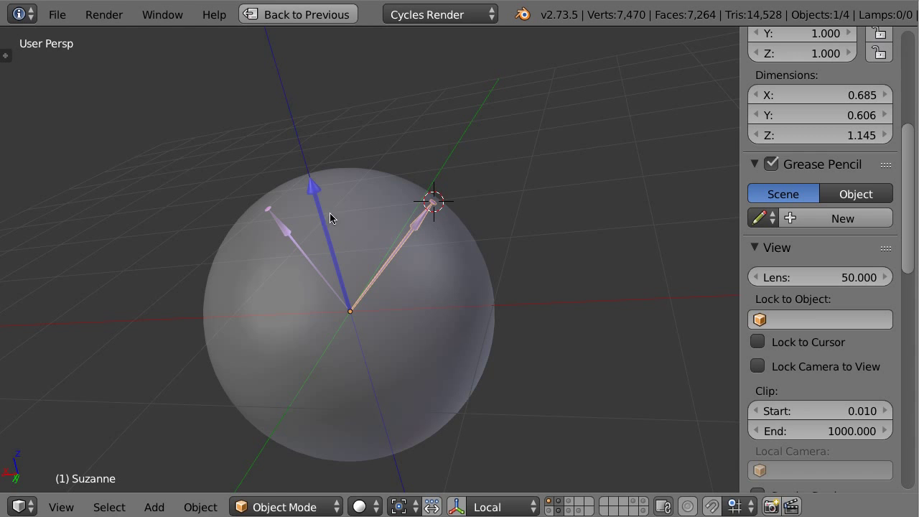
mouse_move(474, 192)
middle_mouse_down()
mouse_move(467, 225)
mouse_move(421, 232)
middle_mouse_up()
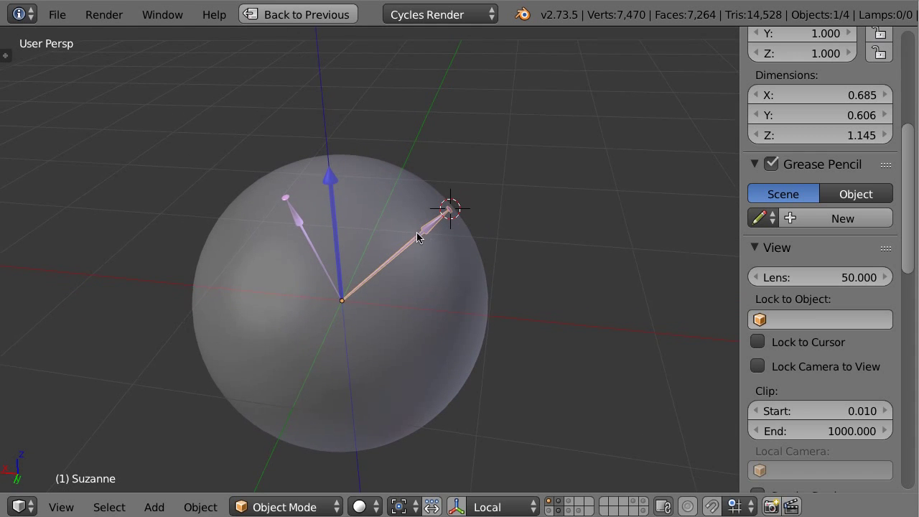
right_click(297, 217)
right_click(297, 217)
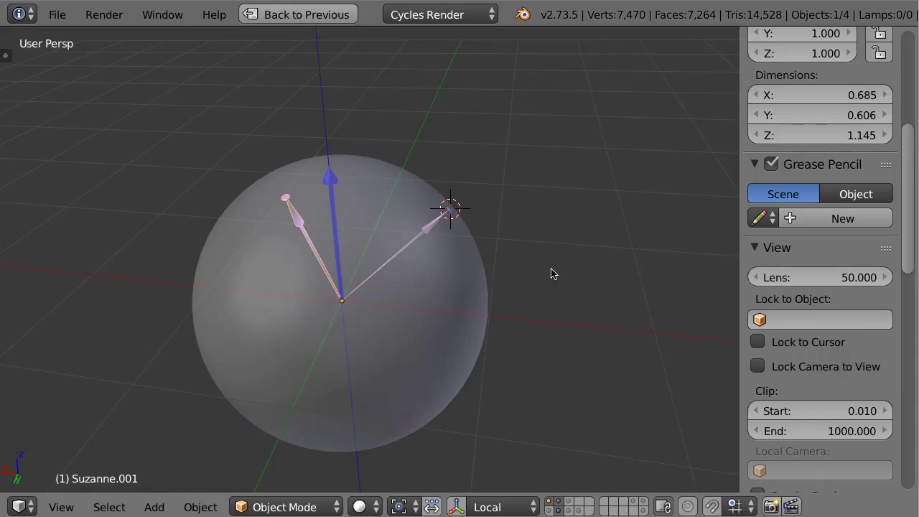
key("h")
right_click(433, 225)
right_click(411, 269)
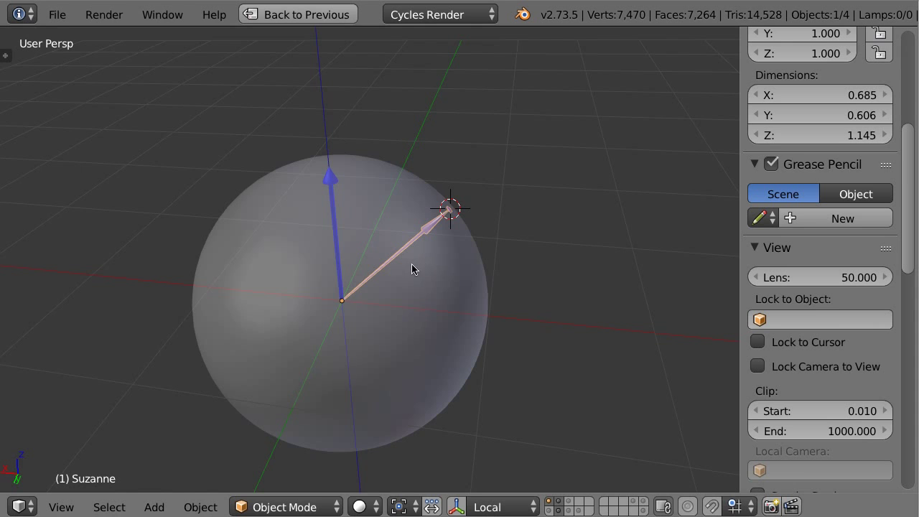
middle_click_drag(341, 307, 333, 295)
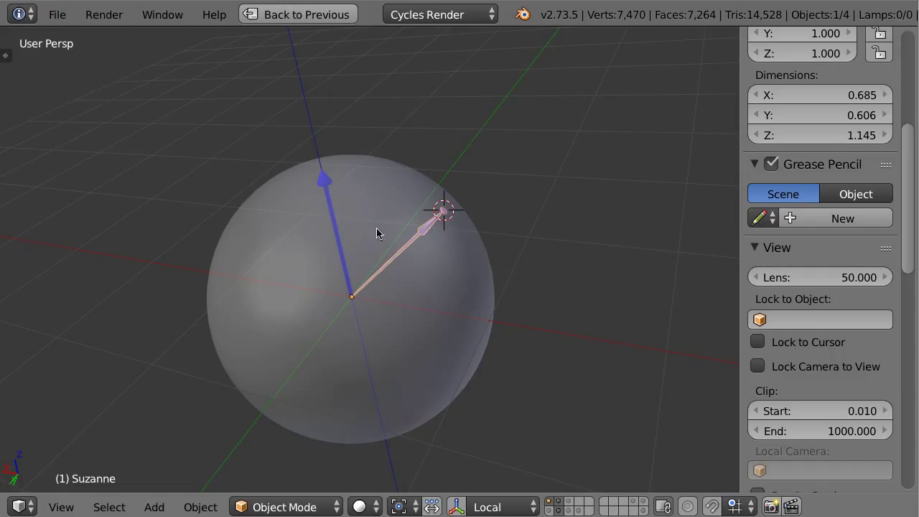
Reveal the layer 2 demo objects, orbit around the sphere, and show the cyan arrow and rotation arc
key("shift+2")
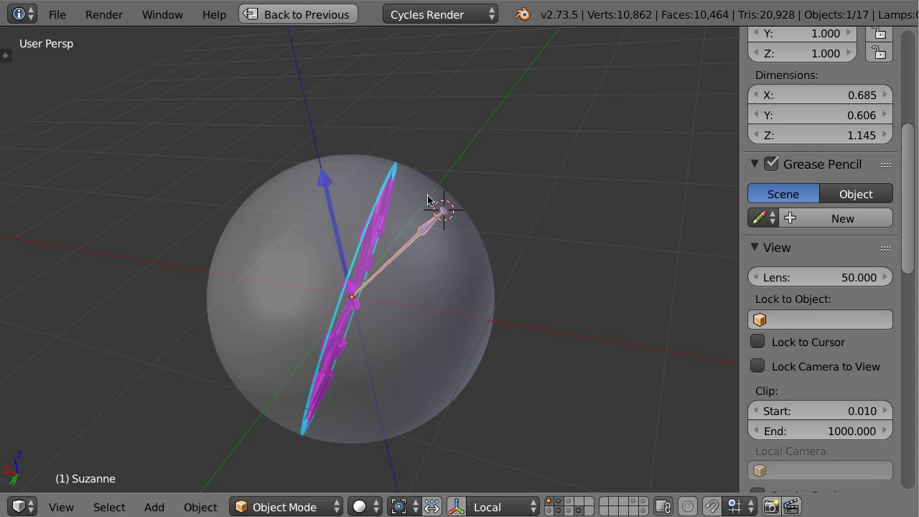
middle_click_drag(417, 343, 552, 343)
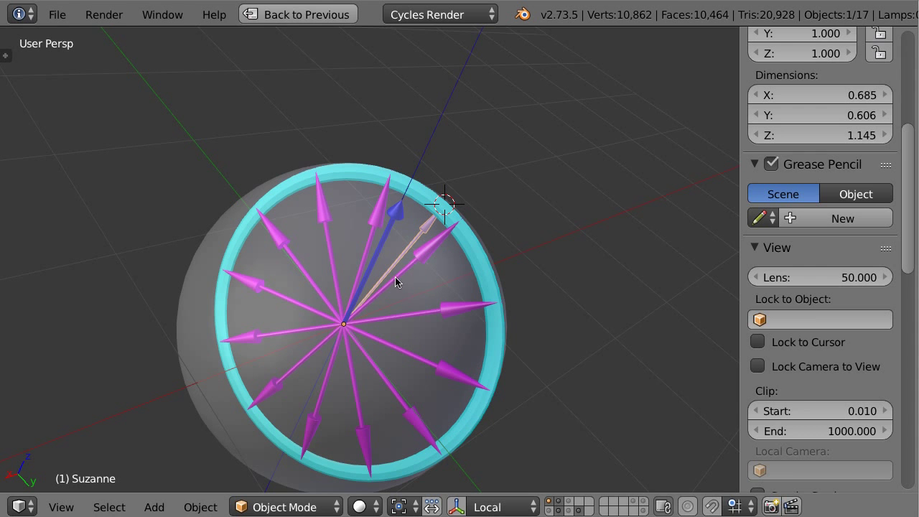
middle_click_drag(424, 257, 353, 275)
middle_click_drag(484, 248, 320, 196)
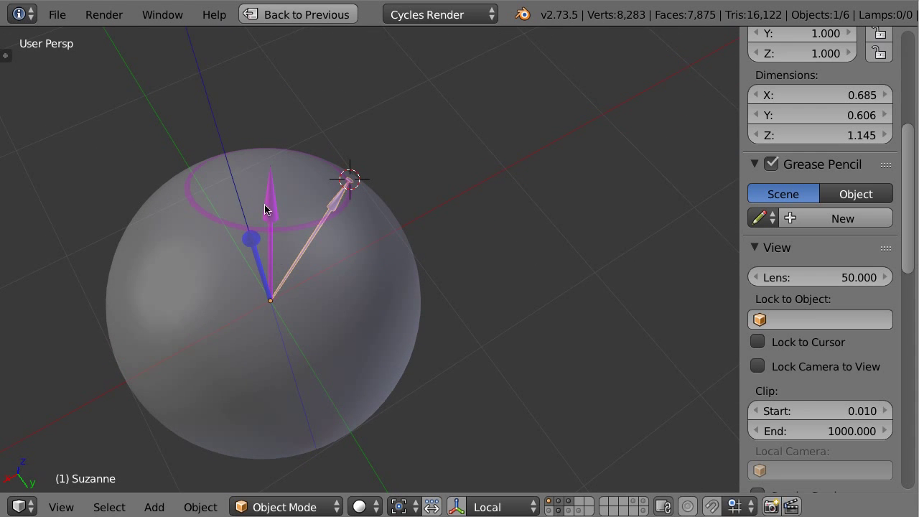
scroll(370, 282, "down", 1)
mouse_move(370, 287)
middle_mouse_down()
mouse_move(352, 317)
mouse_move(317, 312)
middle_mouse_up()
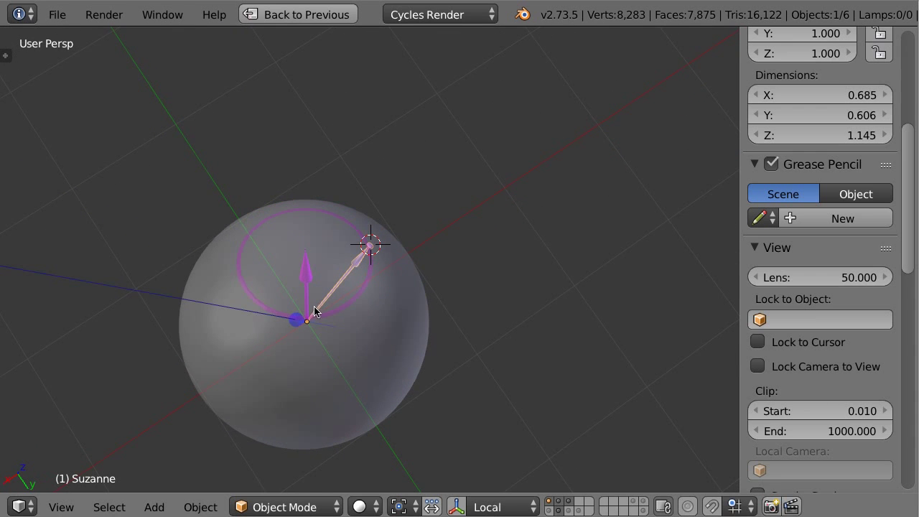
middle_click_drag(392, 301, 369, 281)
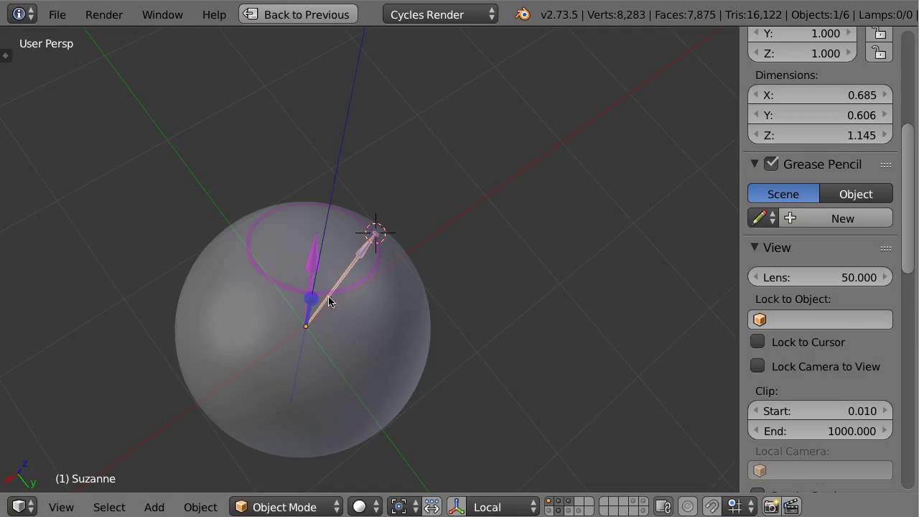
left_click_drag(303, 293, 295, 290)
mouse_move(371, 326)
middle_mouse_down()
mouse_move(394, 324)
mouse_move(319, 318)
mouse_move(312, 249)
middle_mouse_up()
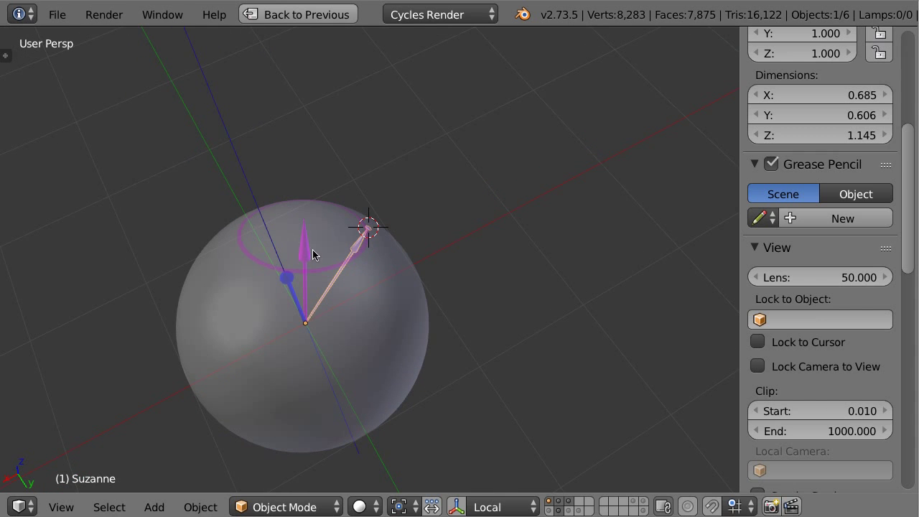
middle_click_drag(293, 311, 298, 322)
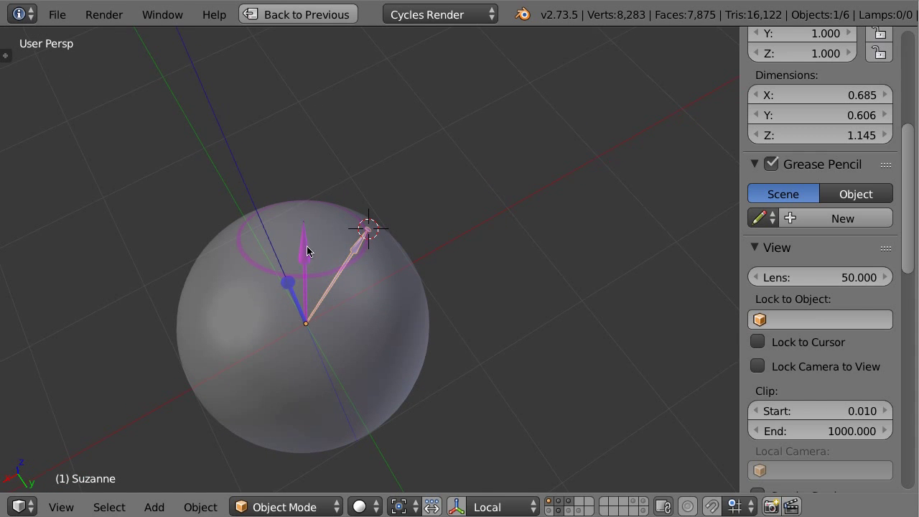
middle_click_drag(363, 289, 364, 282)
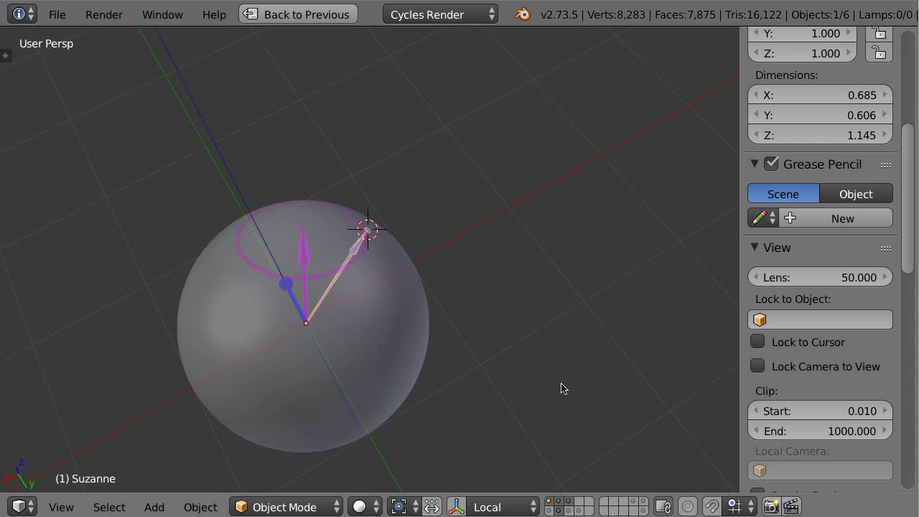
left_click(225, 273)
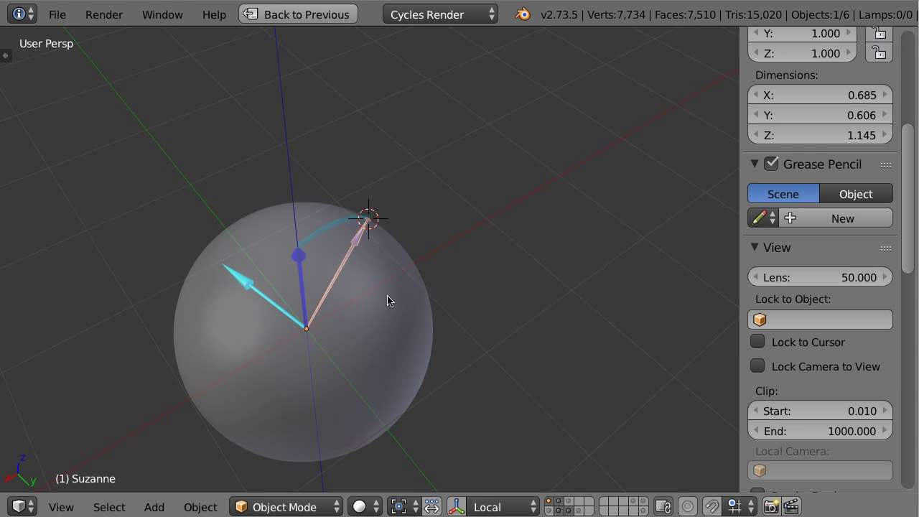
middle_click_drag(387, 295, 305, 289)
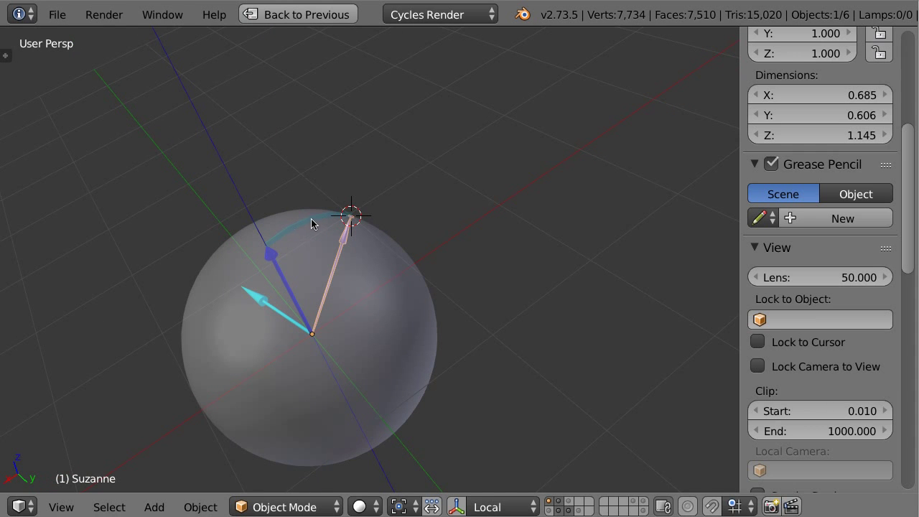
middle_click_drag(389, 300, 361, 337)
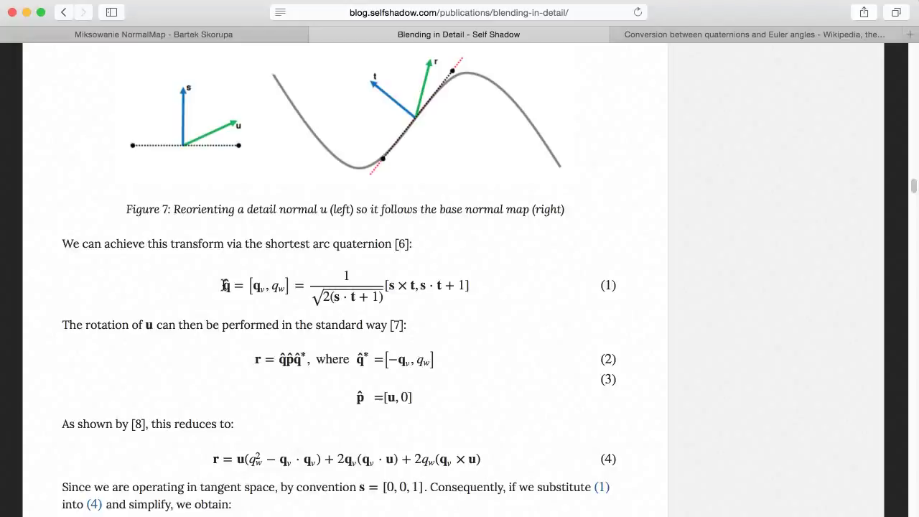
left_click_drag(224, 285, 484, 287)
left_click(484, 287)
left_click_drag(223, 285, 228, 282)
left_click_drag(313, 292, 383, 291)
left_click(403, 286)
scroll(431, 300, "down", 1)
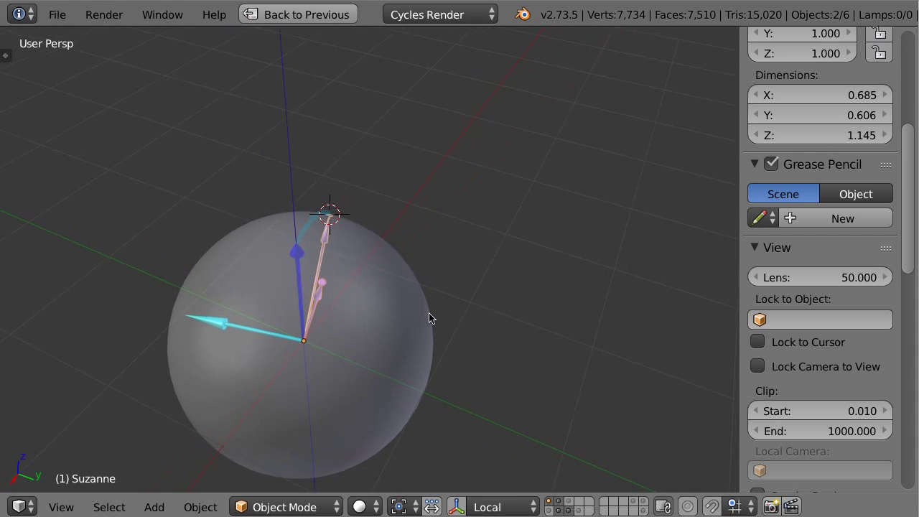
middle_click_drag(430, 318, 322, 295)
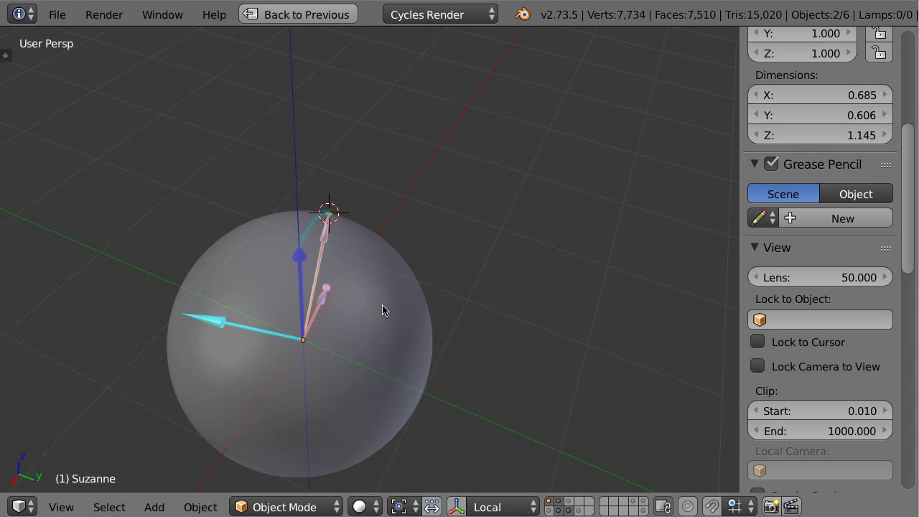
middle_click_drag(382, 310, 262, 306)
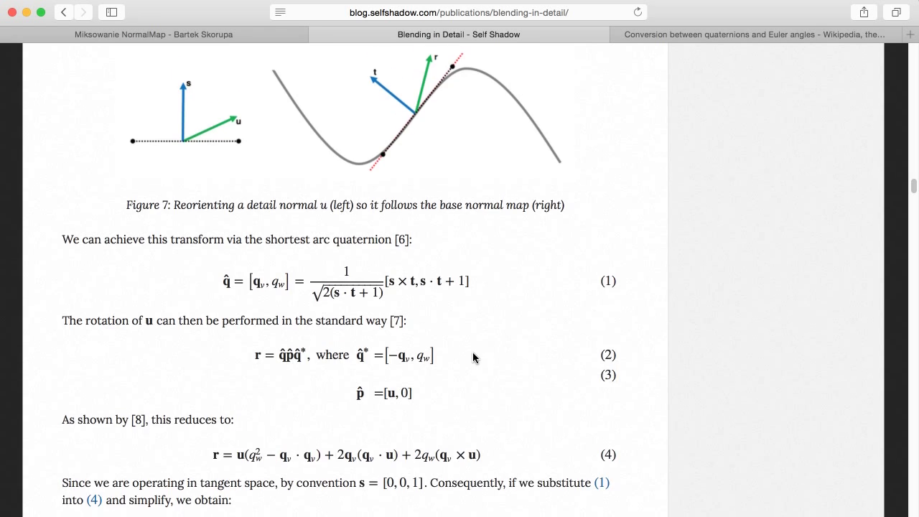
Scroll past equation (4) to equations (5)–(7) and their HLSL code blocks
scroll(466, 337, "down", 8)
scroll(373, 309, "down", 2)
scroll(429, 314, "down", 3)
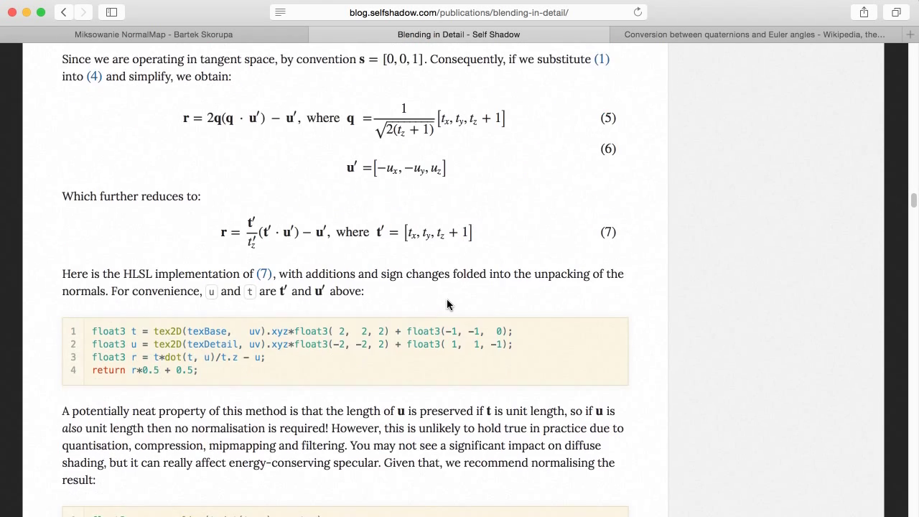
scroll(455, 303, "down", 2)
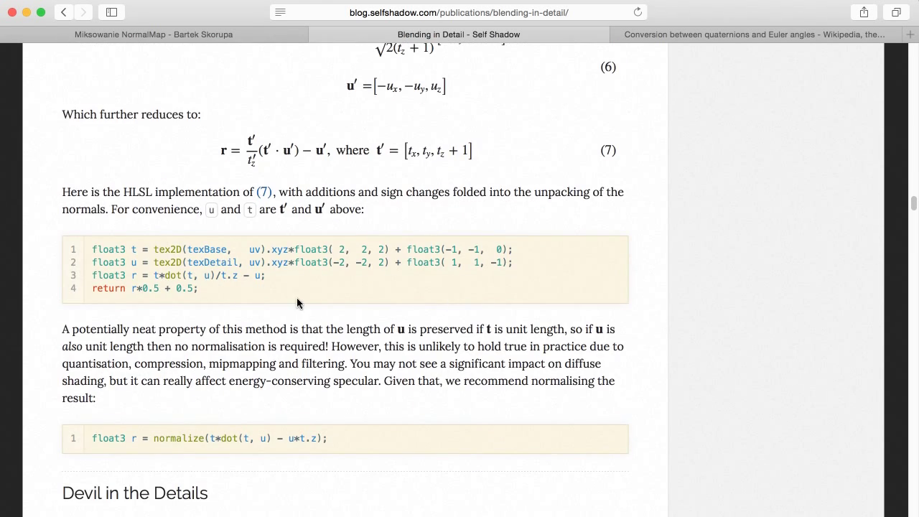
scroll(297, 303, "down", 10)
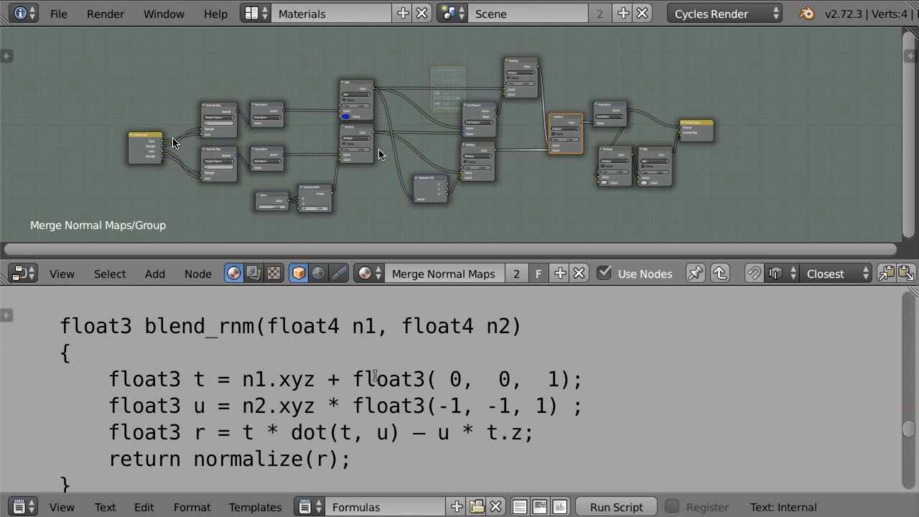
Exit the Merge Normal Maps group with Tab, showing its collapsed node with Color and Strength inputs
key("Tab")
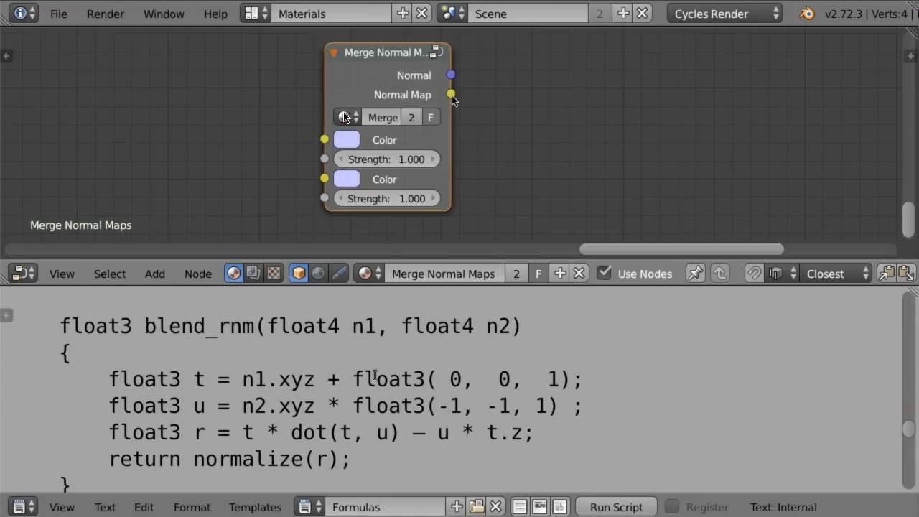